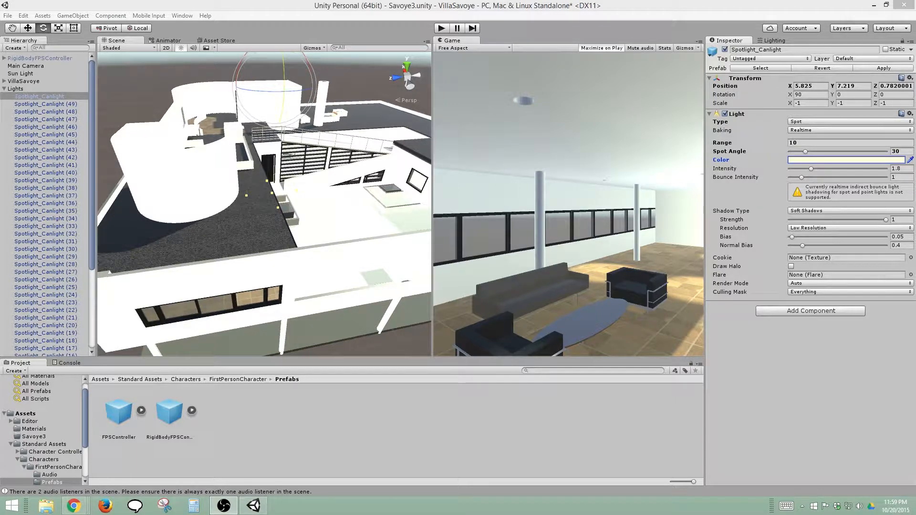
Collapse the Lights group in the scene hierarchy and select the Sun Light
alt+drag(211, 260, 234, 313)
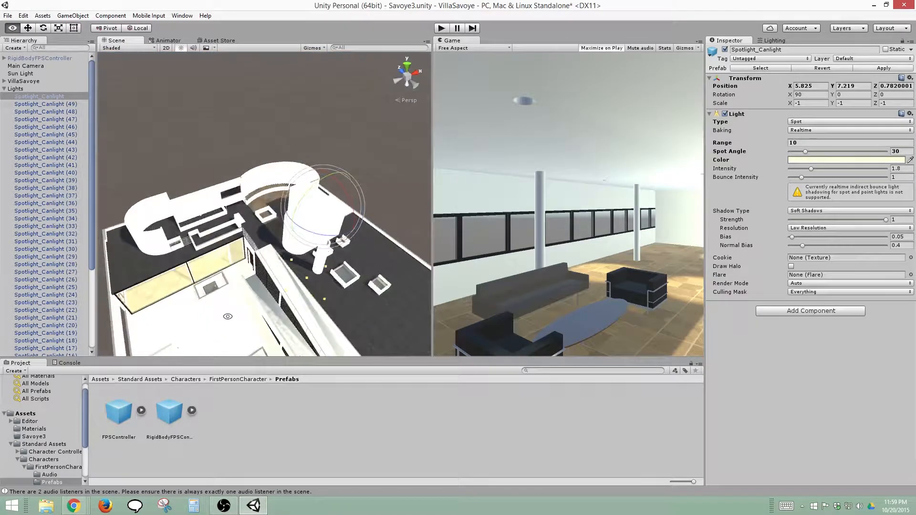
click(4, 89)
click(17, 74)
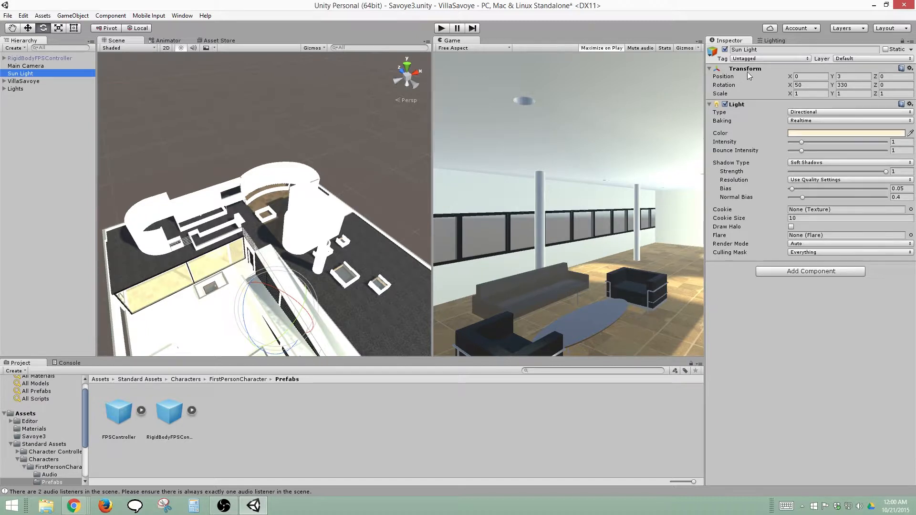
Close the Lighting window that is docked beside the Inspector
click(768, 41)
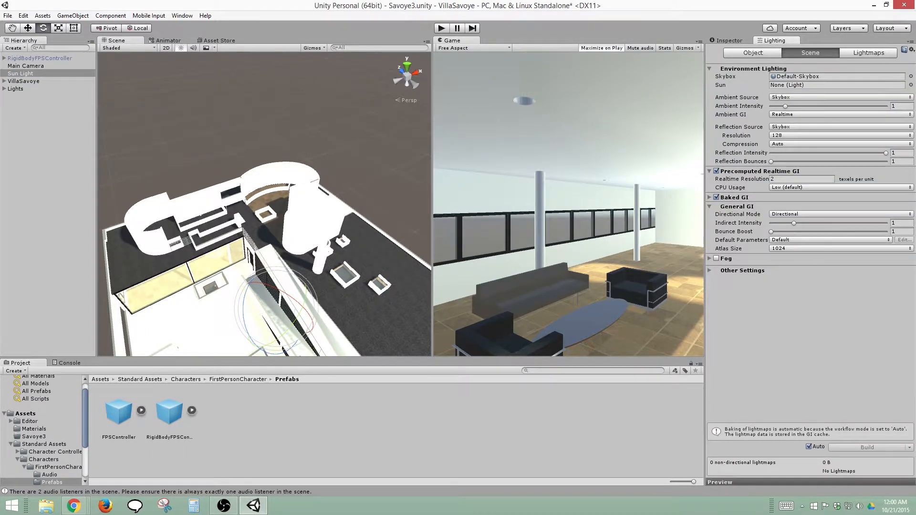
click(912, 49)
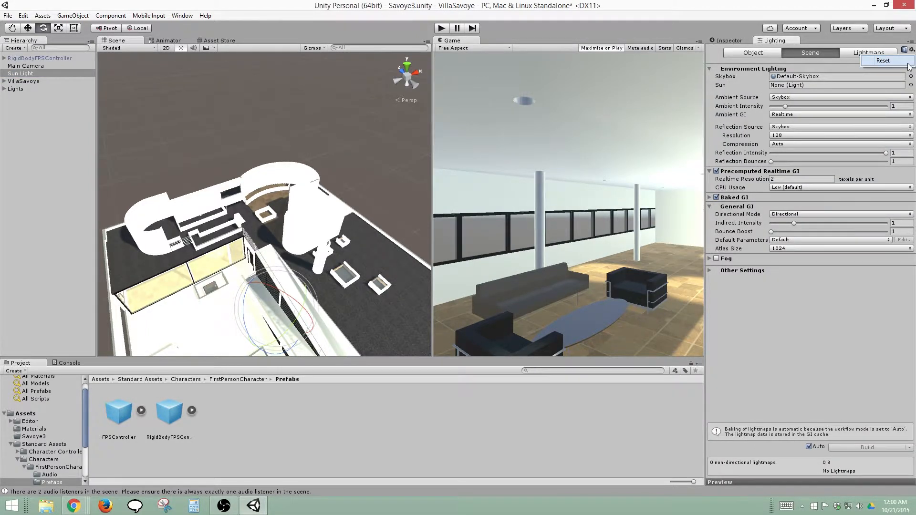
click(913, 41)
click(900, 64)
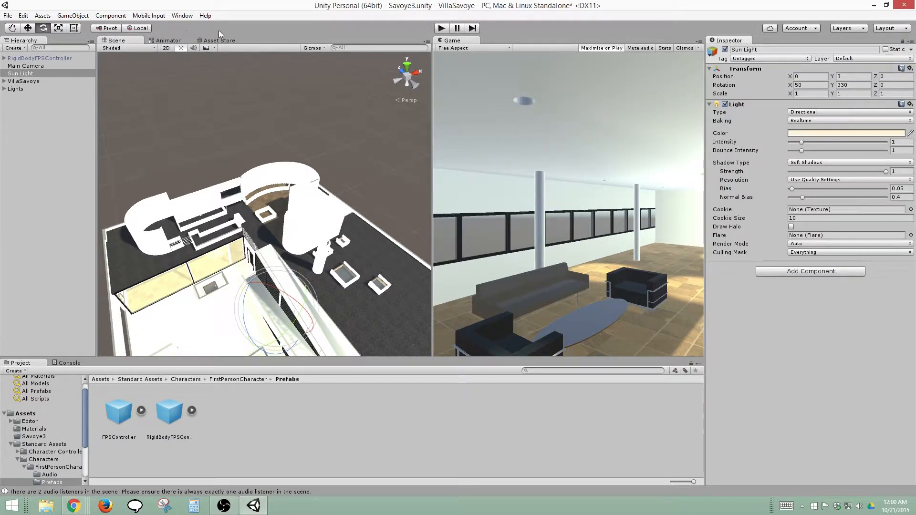
Open the Lighting window, docked beside the Inspector, and turn off automatic lightmap baking
click(189, 17)
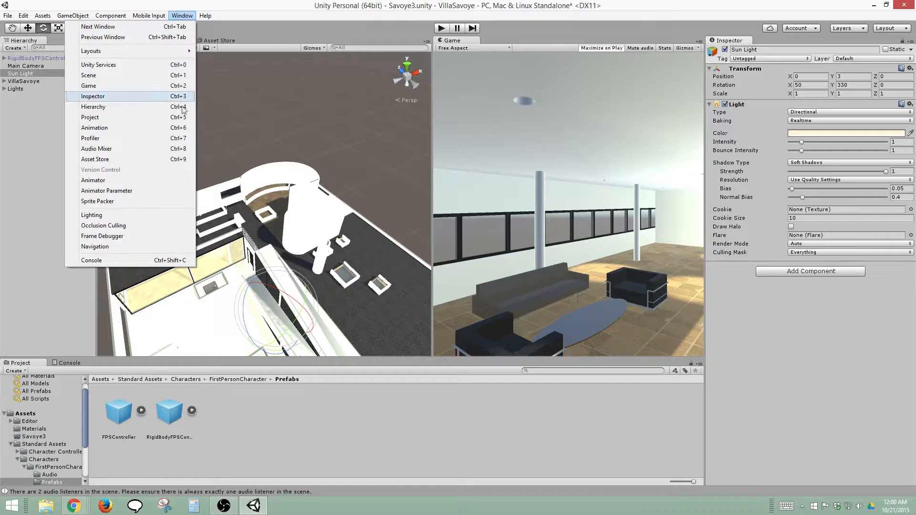
click(163, 218)
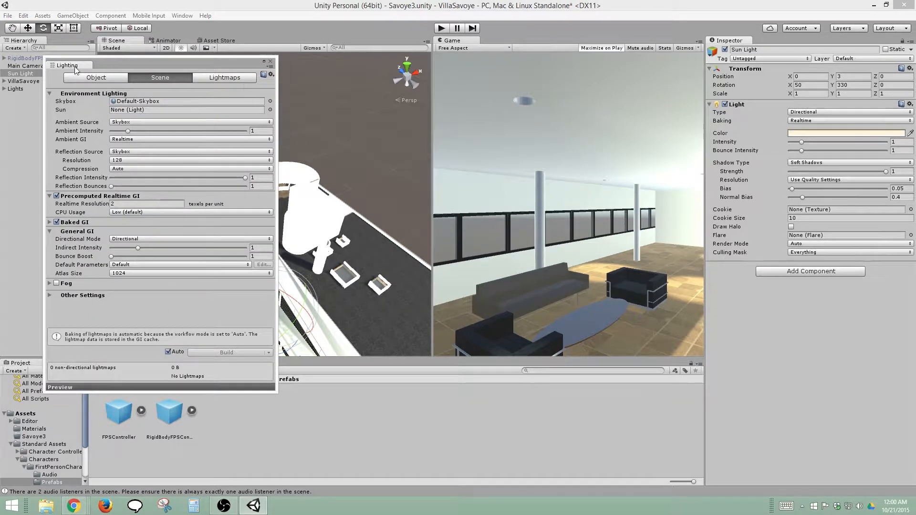
drag(75, 70, 731, 45)
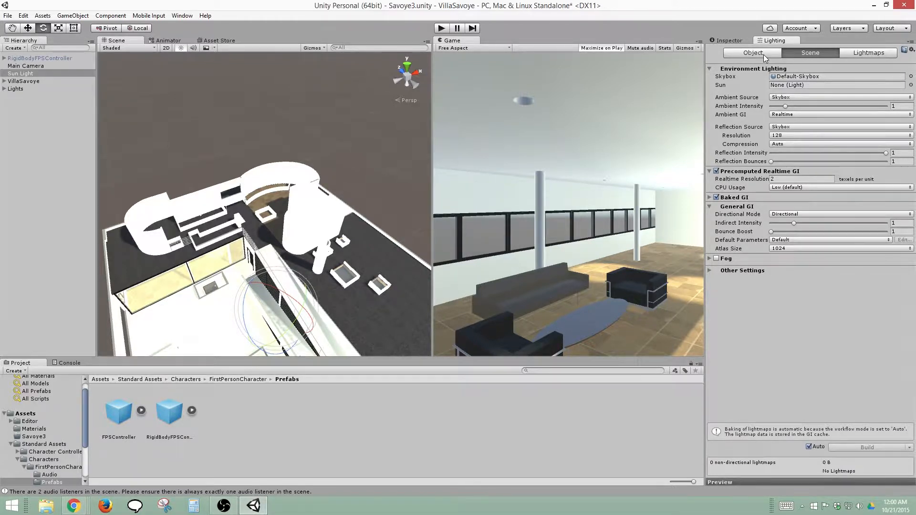
click(810, 446)
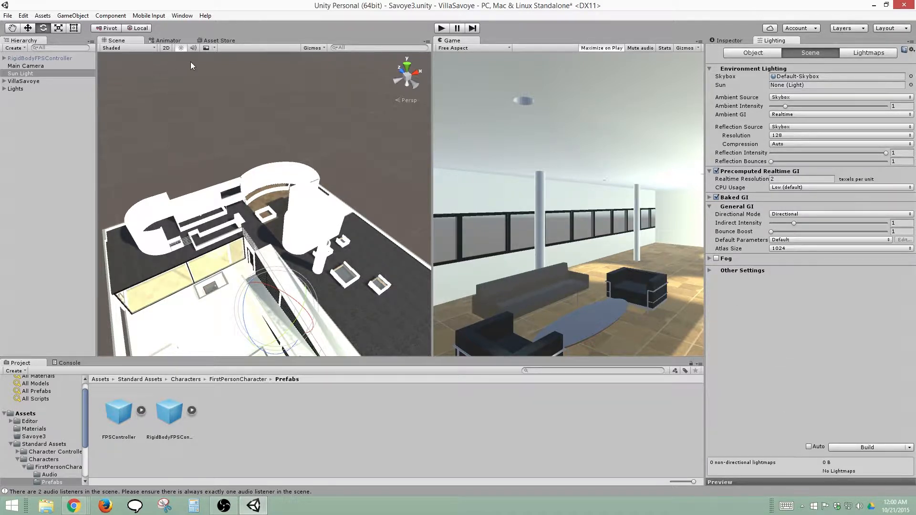
Toggle the Scene view lighting off and on to compare the villa in both modes
click(182, 48)
click(182, 48)
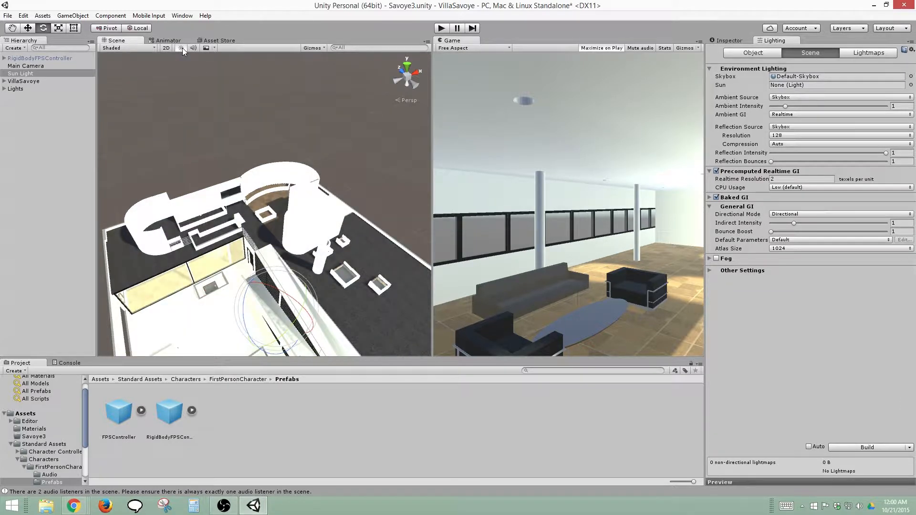
click(182, 48)
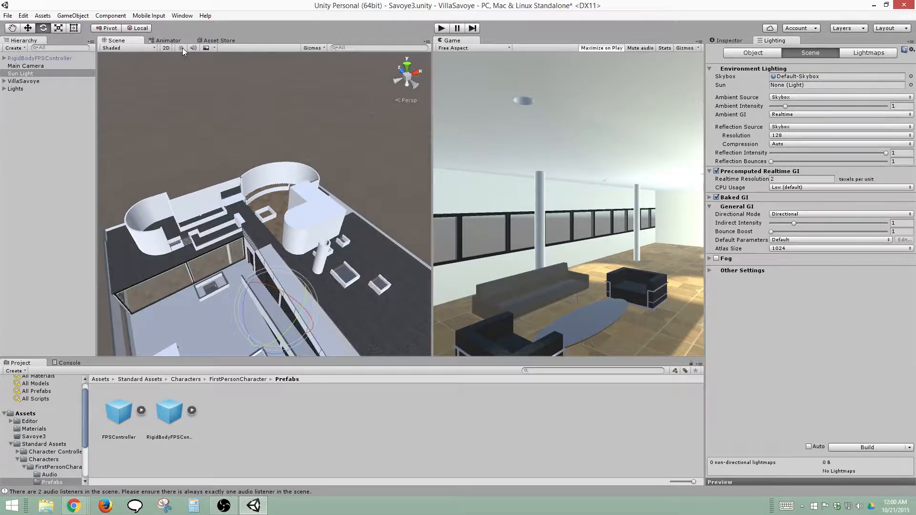
click(181, 48)
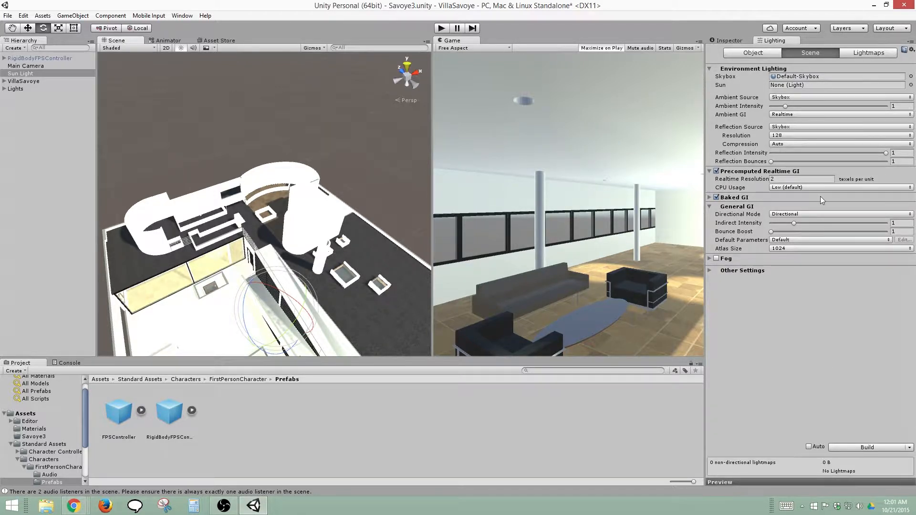
Assign the Sun Light as the Sun source in the scene's Environment Lighting
click(811, 85)
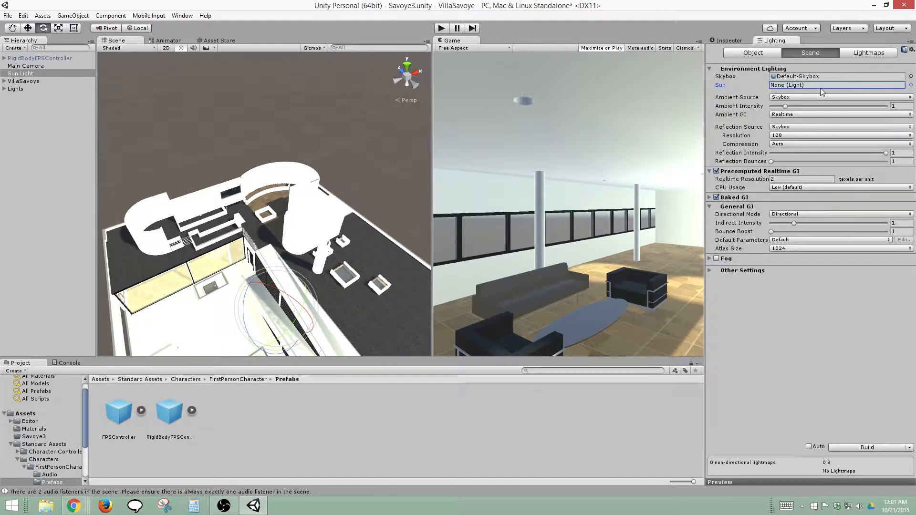
click(17, 76)
drag(17, 76, 774, 88)
click(911, 86)
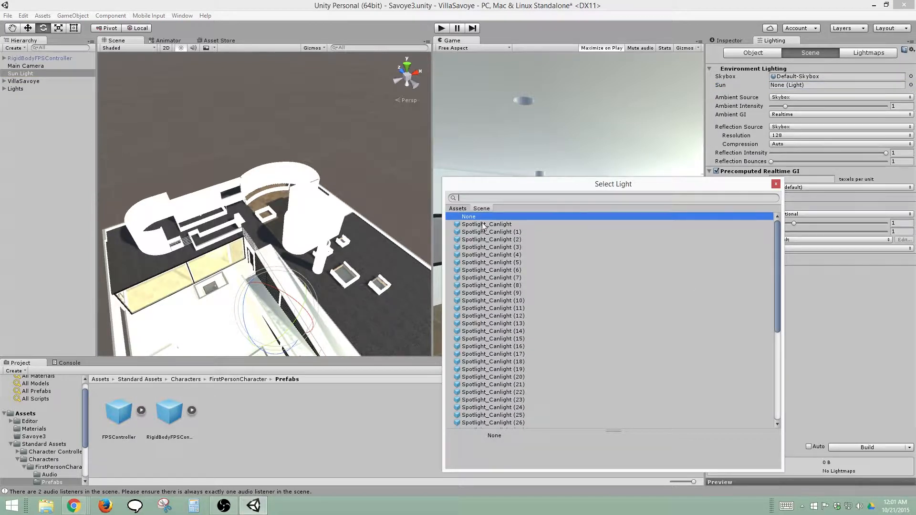
scroll(530, 356, down, 5)
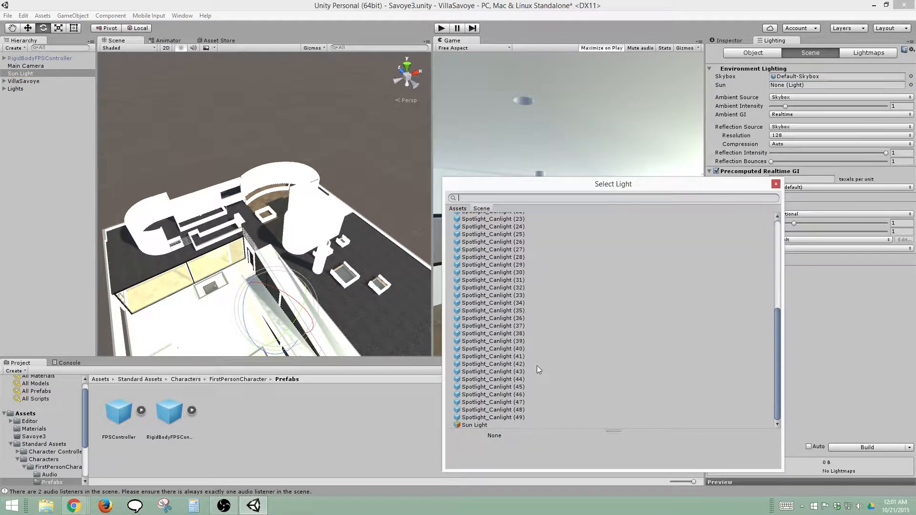
click(477, 426)
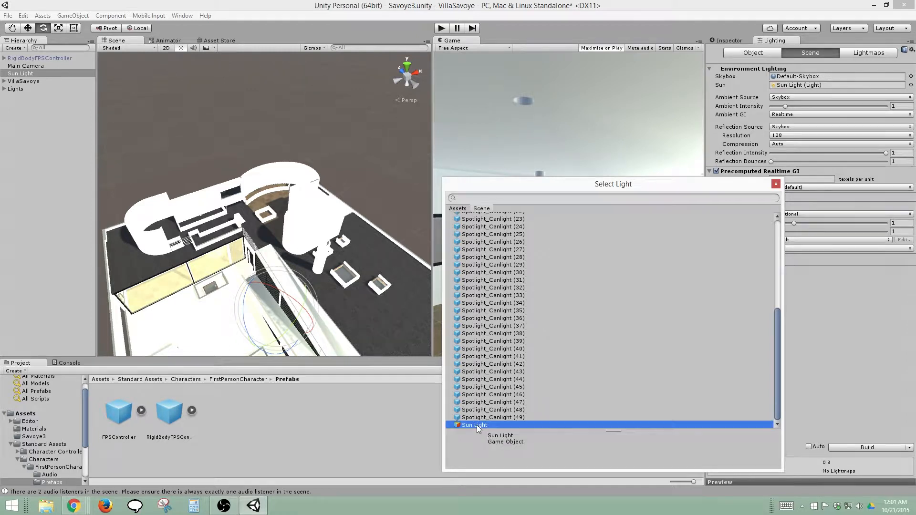
double_click(477, 425)
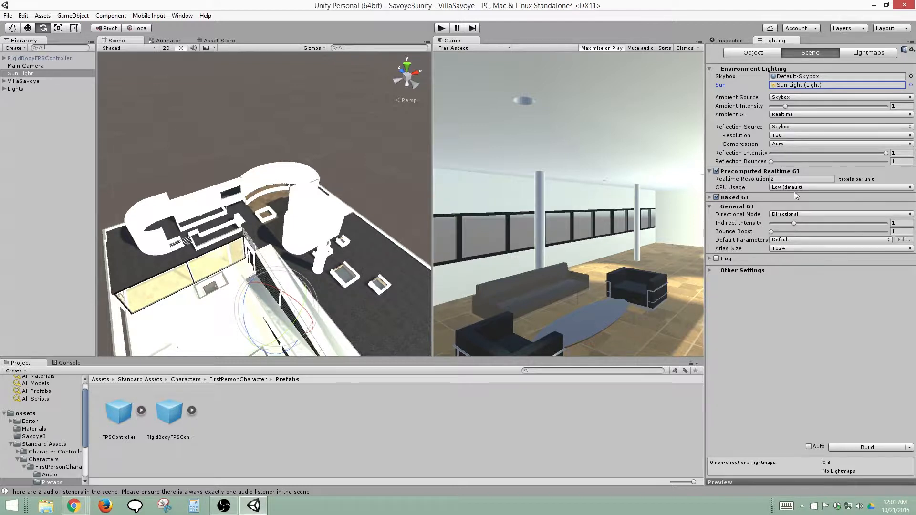
Disable Baked GI and set the General GI Bounce Boost to 3
click(709, 197)
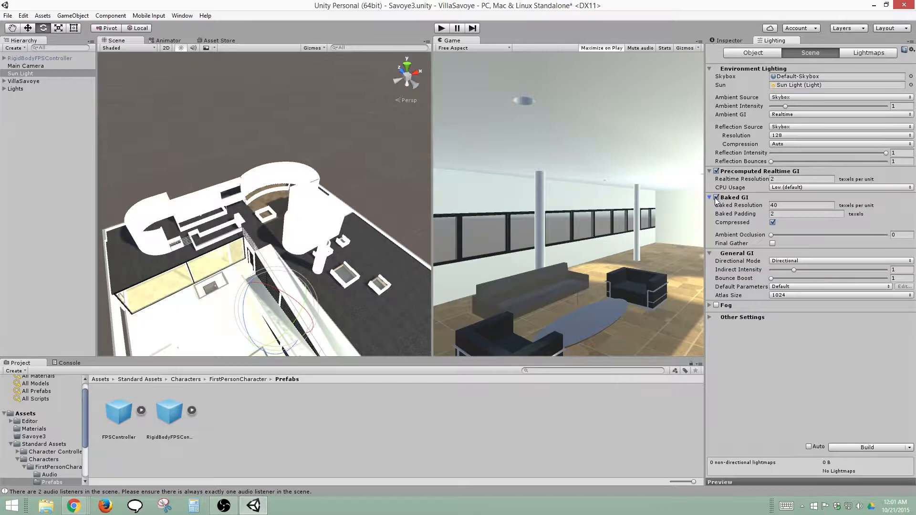
click(716, 198)
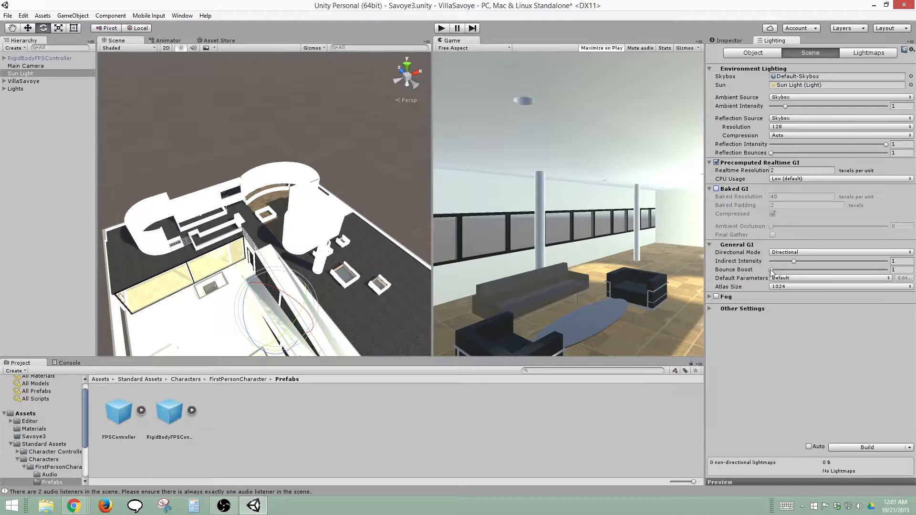
click(893, 269)
text(3)
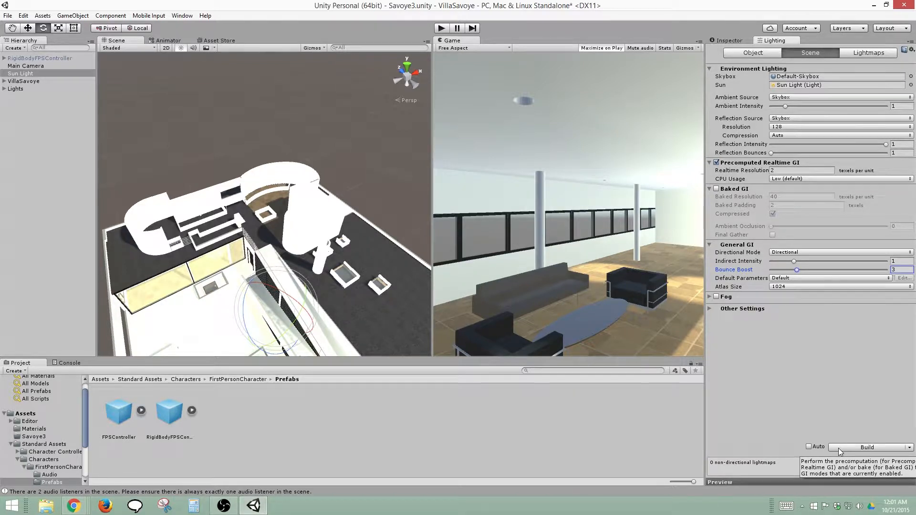
mouse_move(757, 164)
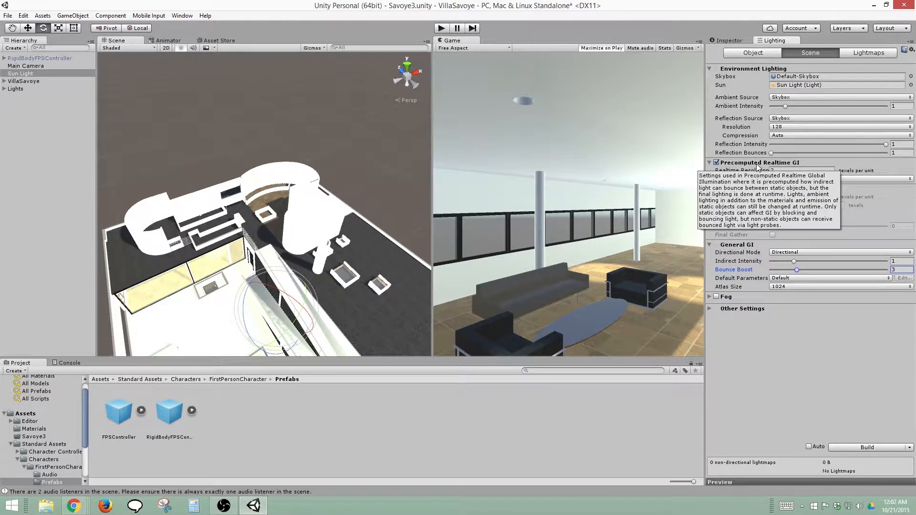
click(849, 447)
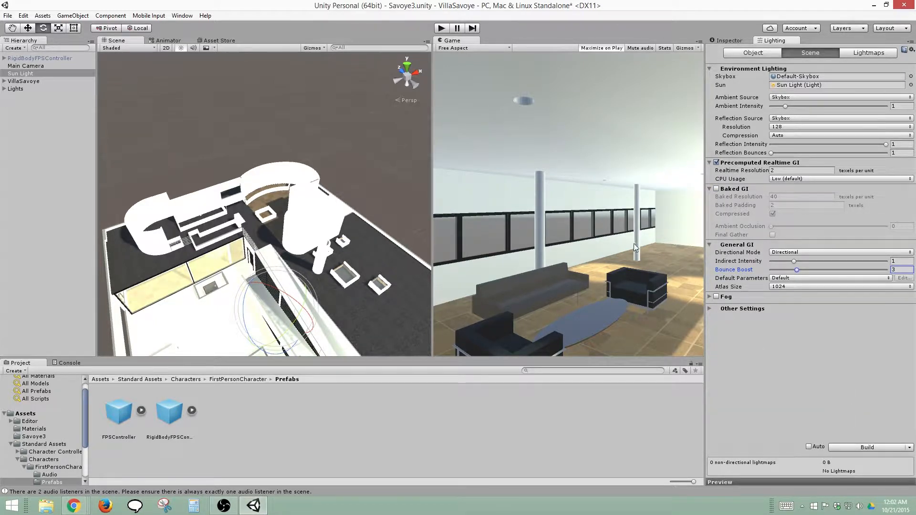
Set the Sun Light's X and Y rotation to 0 and its Y position to 0
middle_drag(289, 225, 305, 145)
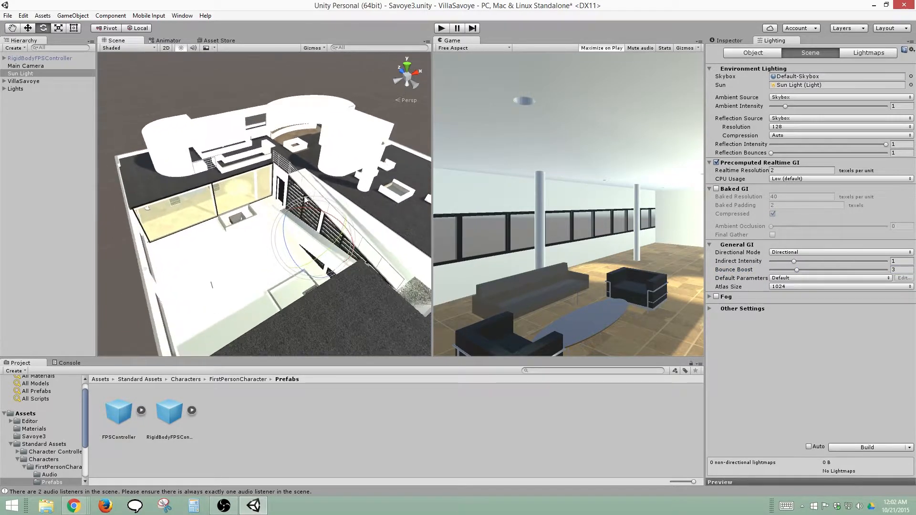
mouse_move(305, 202)
alt+mouse_down()
mouse_move(366, 171)
mouse_move(320, 206)
alt+mouse_up()
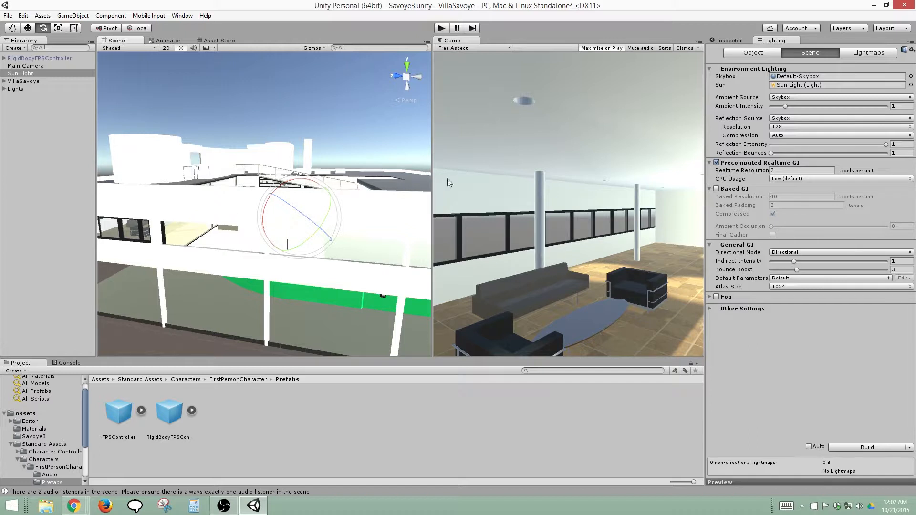
click(740, 42)
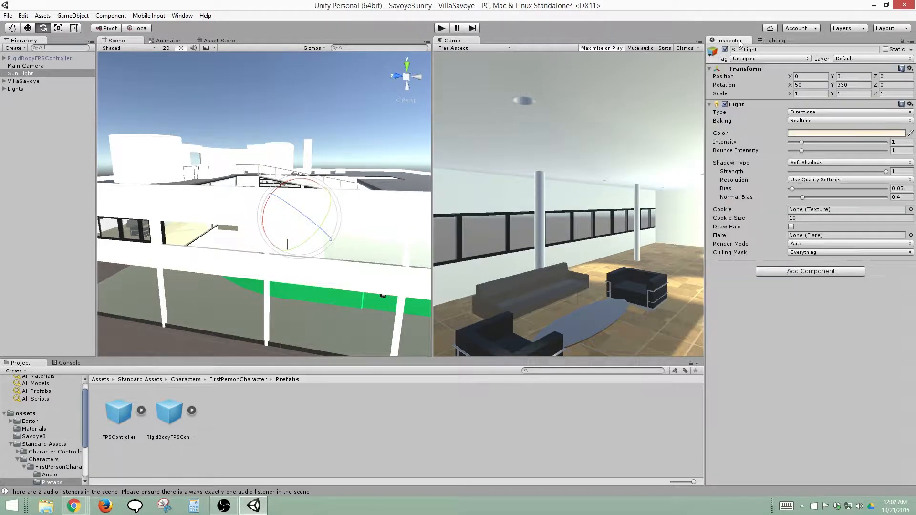
click(805, 85)
text(0)
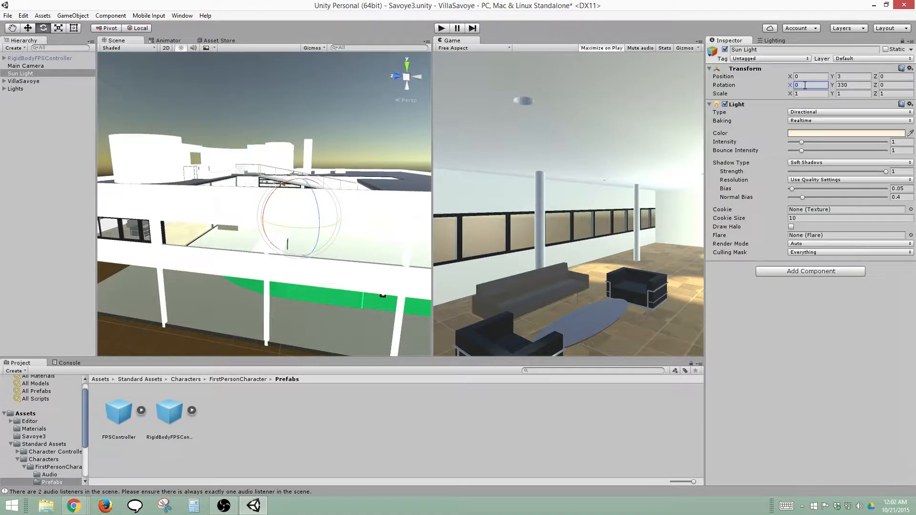
click(842, 86)
text(0)
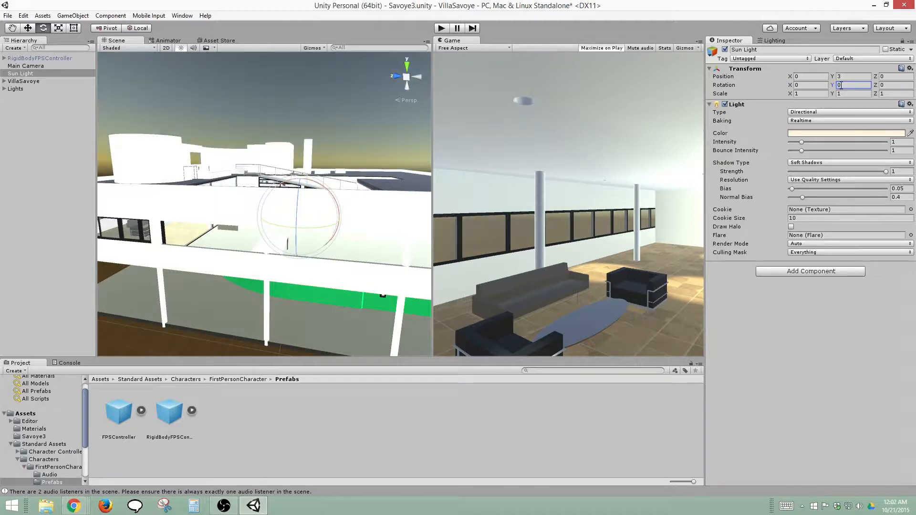
click(850, 77)
text(0)
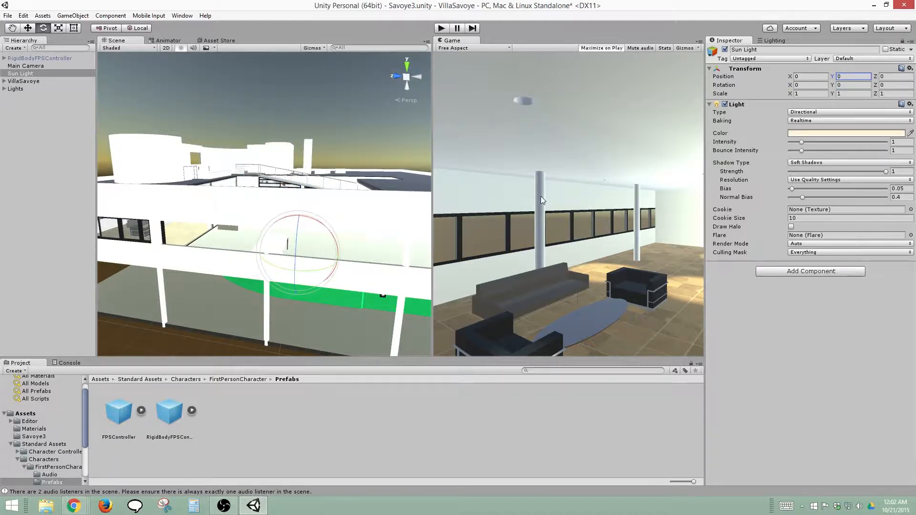
Move the Sun Light along X to about 17.56, outside the villa, and rotate it about X to about -77 degrees
click(311, 220)
drag(319, 228, 360, 264)
alt+drag(342, 190, 298, 261)
middle_drag(297, 261, 260, 299)
key(w)
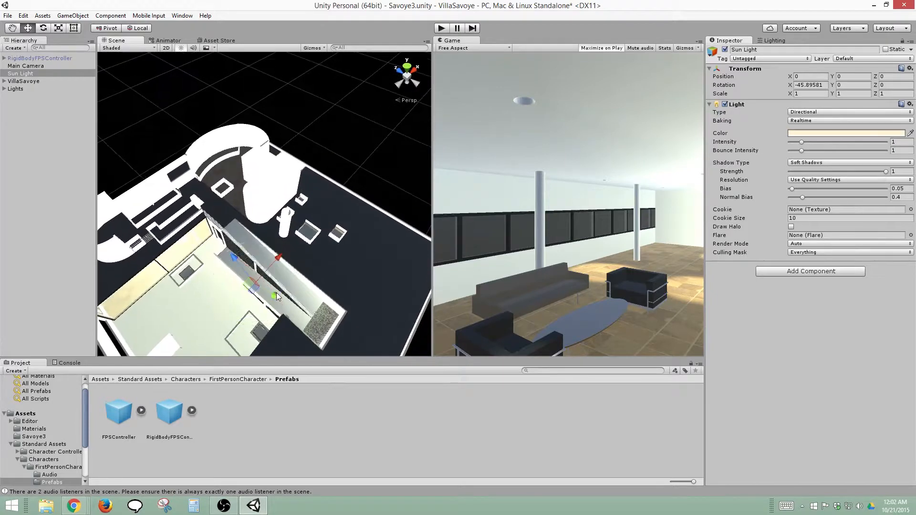
drag(277, 259, 433, 146)
key(e)
drag(389, 177, 196, 213)
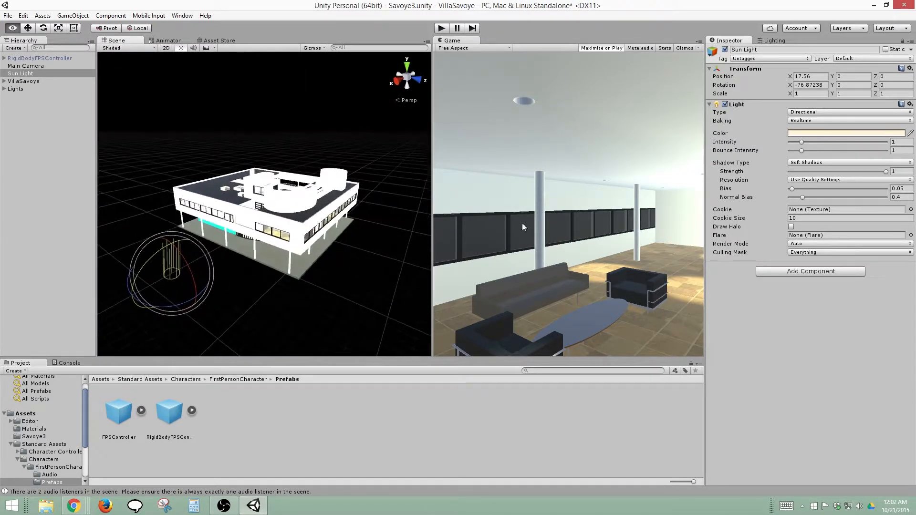
Toggle the whole Lights group off and back on to check its effect on the villa
click(18, 90)
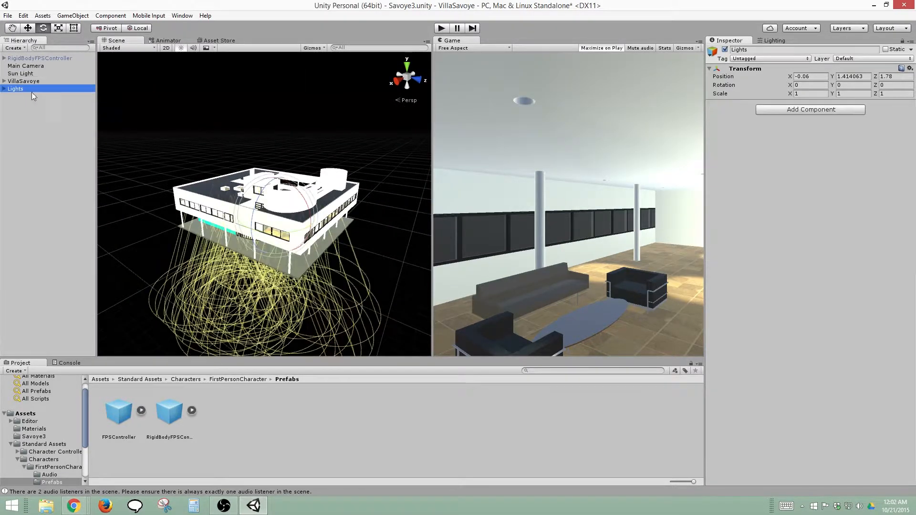
click(726, 50)
click(726, 49)
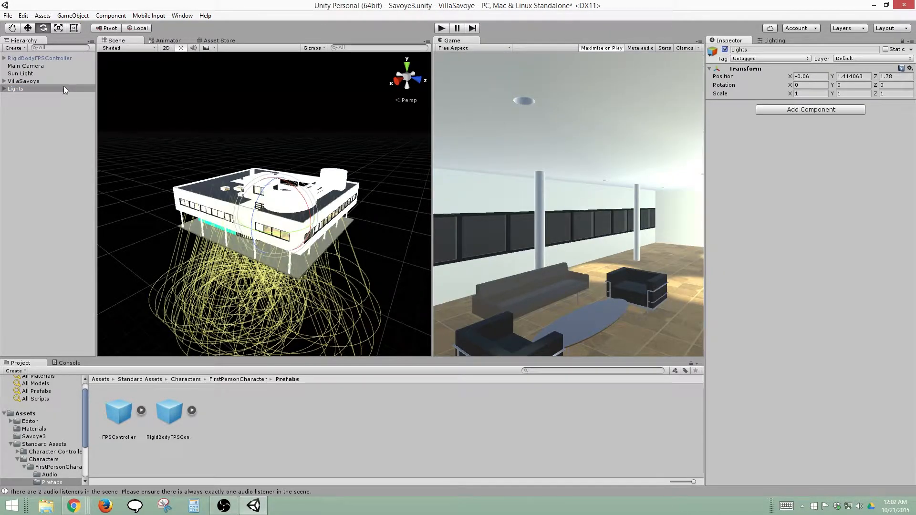
Widen the Game view and rotate the Sun Light about its X axis to about 28.4 degrees
click(24, 73)
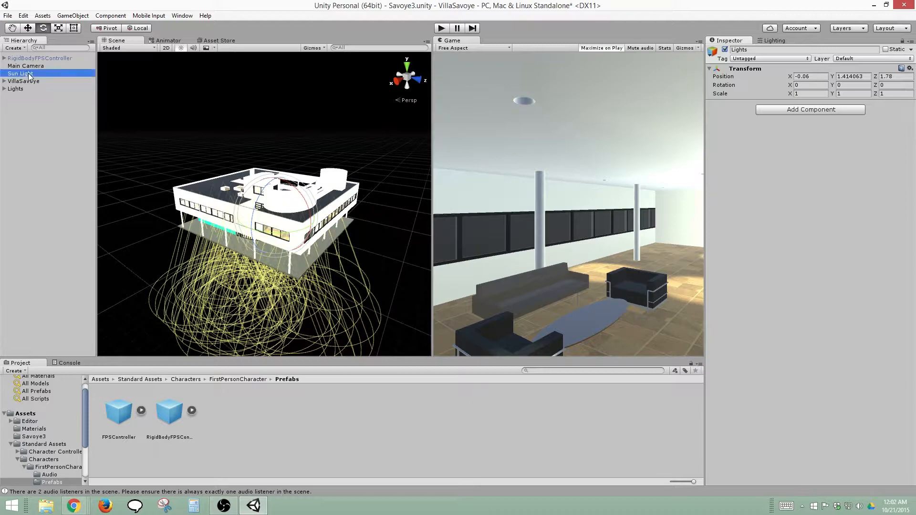
drag(174, 247, 240, 282)
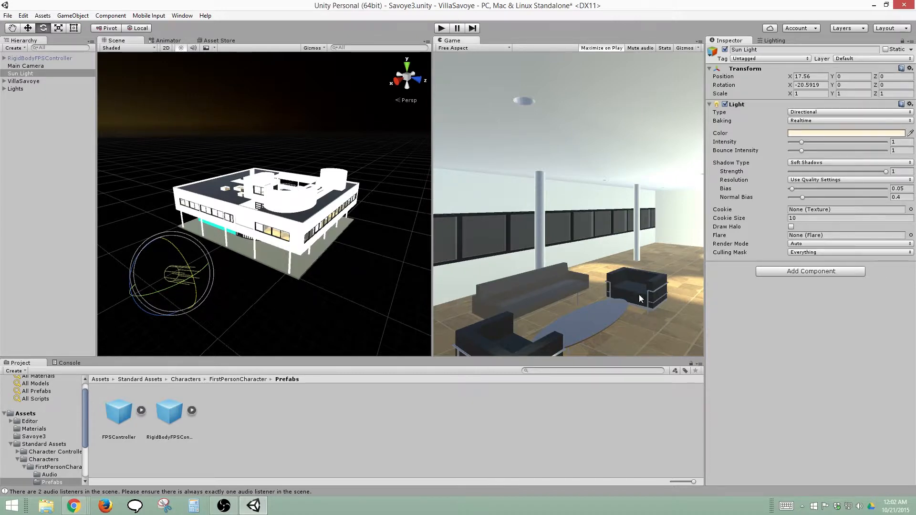
drag(432, 250, 363, 250)
drag(168, 266, 183, 324)
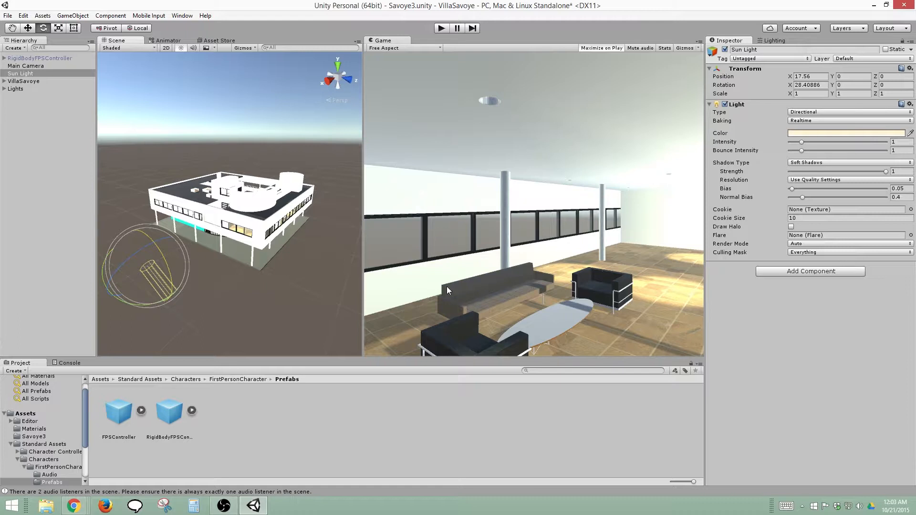
Rotate the Sun Light about its X axis to about 29.5 degrees, then deselect it
drag(170, 257, 166, 261)
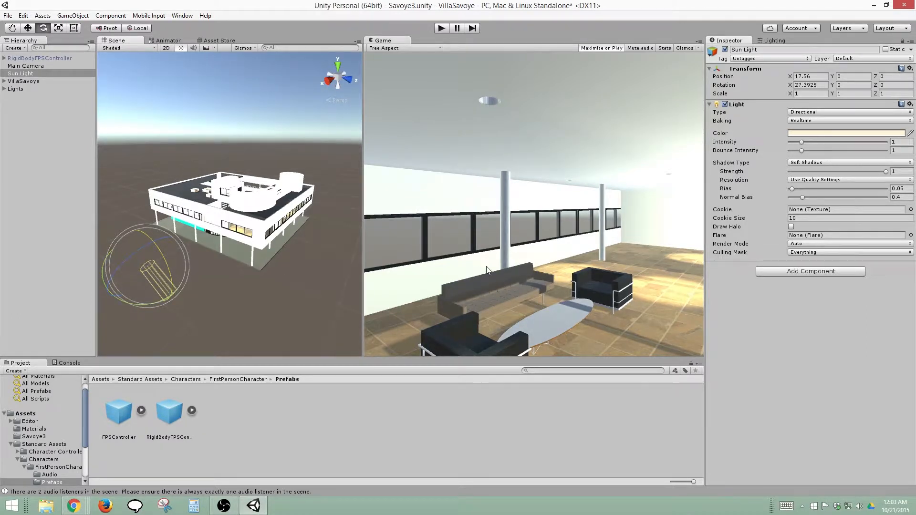
click(504, 258)
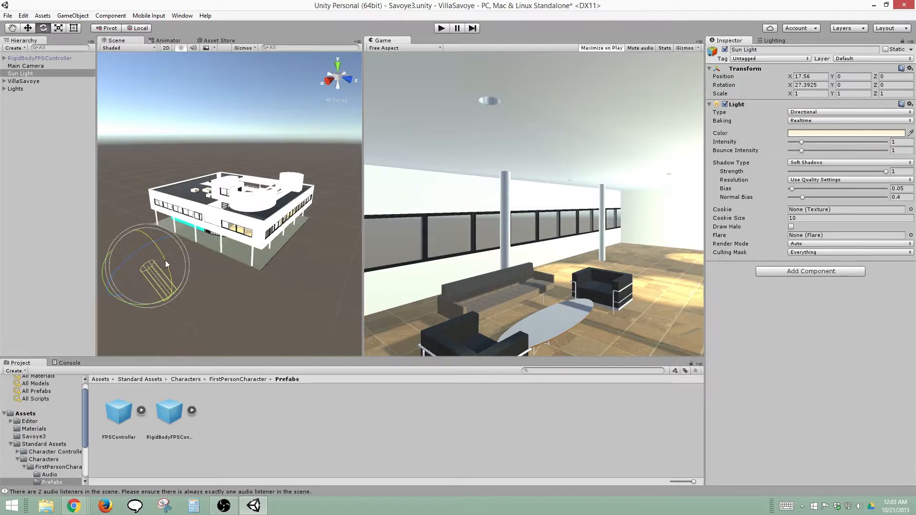
mouse_move(165, 261)
mouse_down()
mouse_move(158, 242)
mouse_move(167, 277)
mouse_move(157, 266)
mouse_up()
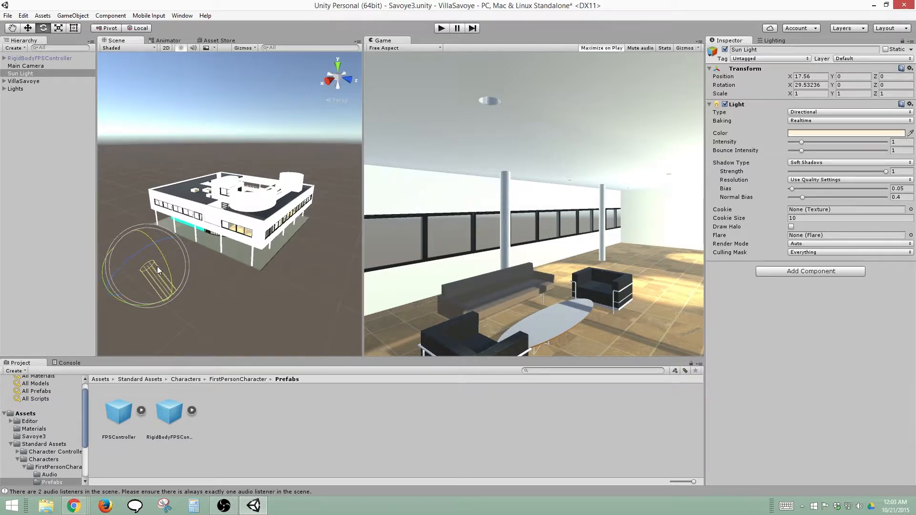
click(253, 288)
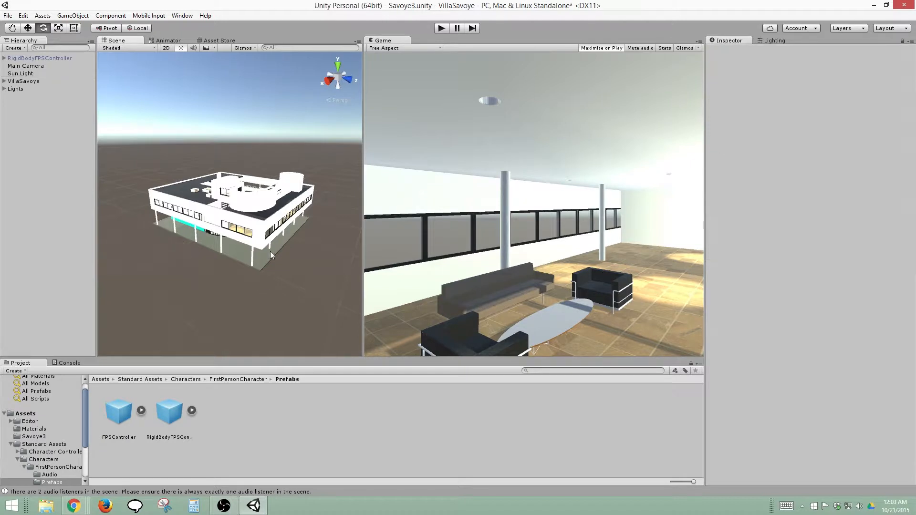
middle_drag(271, 251, 252, 266)
scroll(248, 233, up, 1)
click(248, 233)
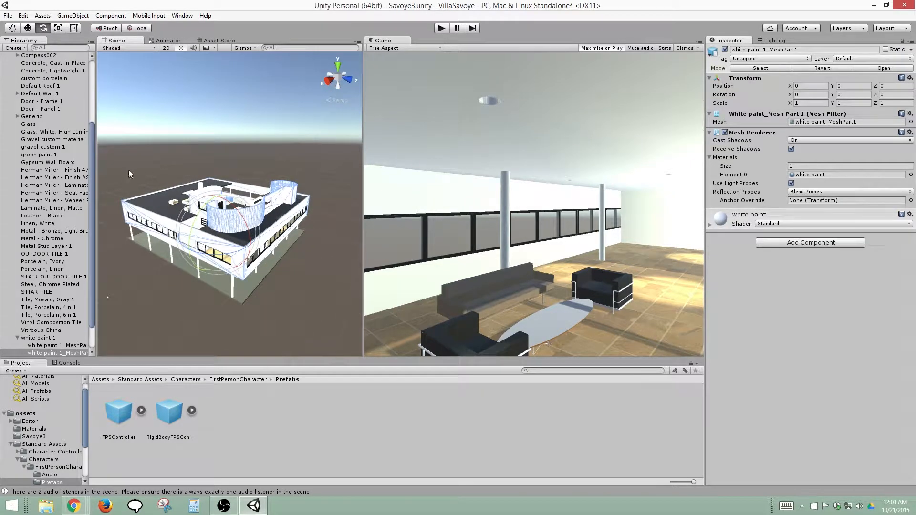
drag(91, 142, 96, 72)
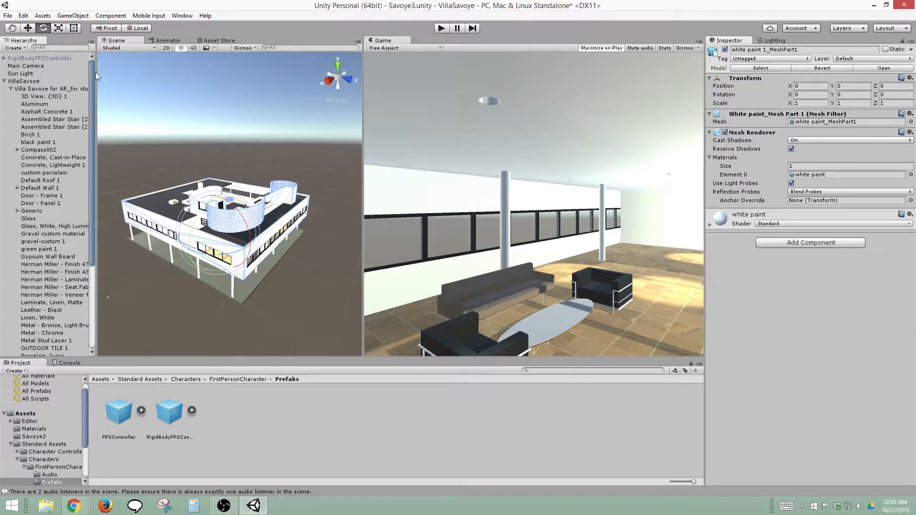
click(4, 81)
Change the light color of the first Spotlight_Canlight in the Lights group to white and apply the change to its prefab
click(24, 89)
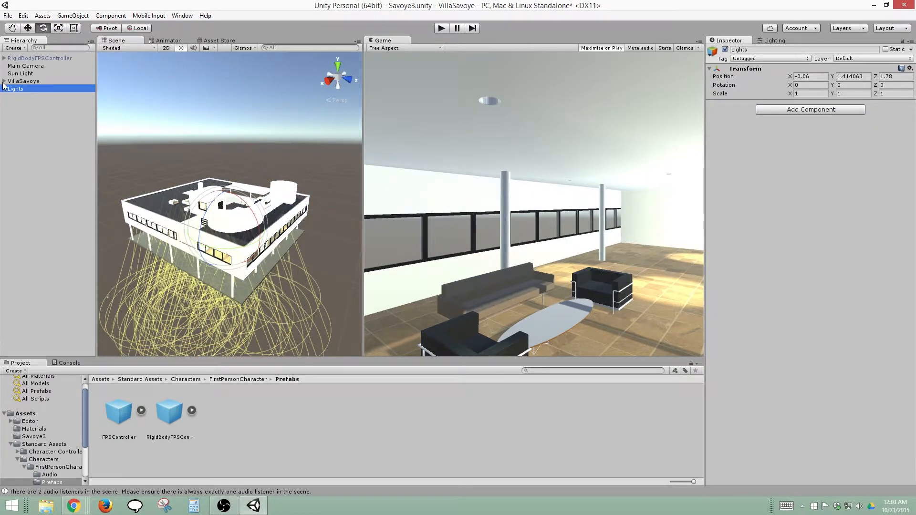
key(Right)
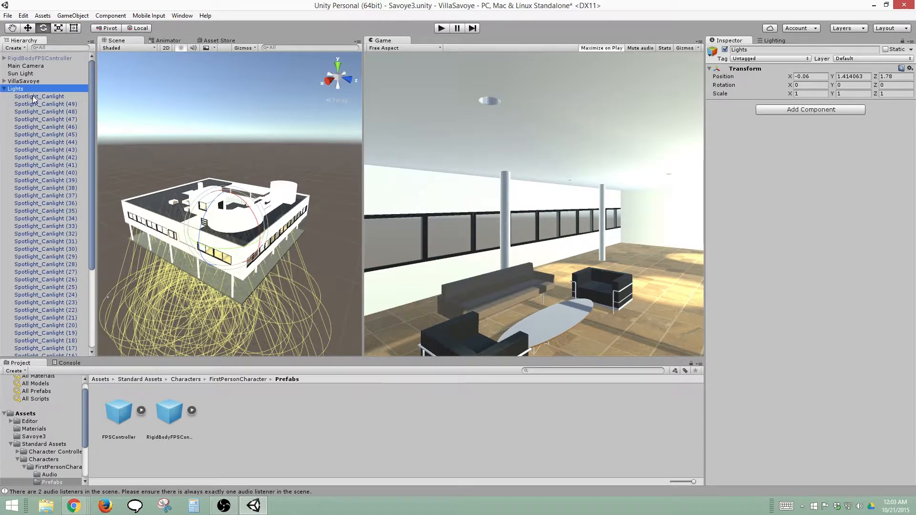
click(33, 96)
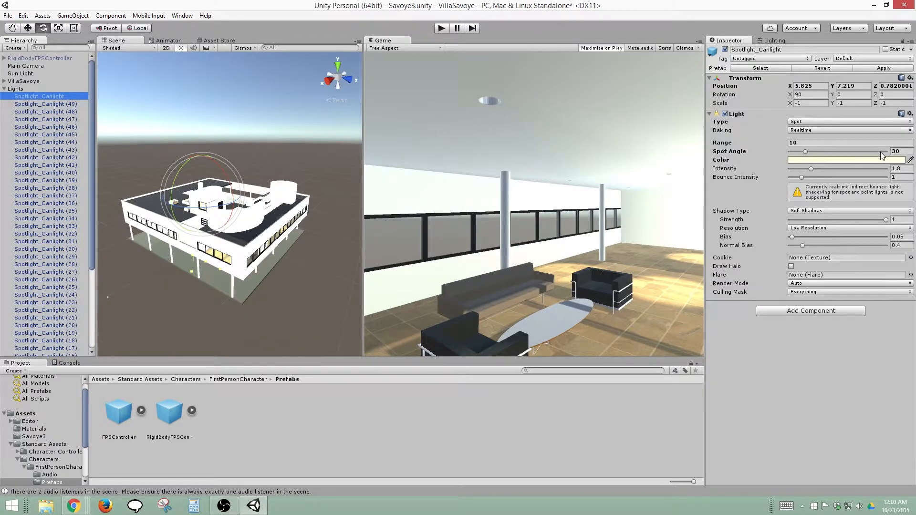
click(825, 160)
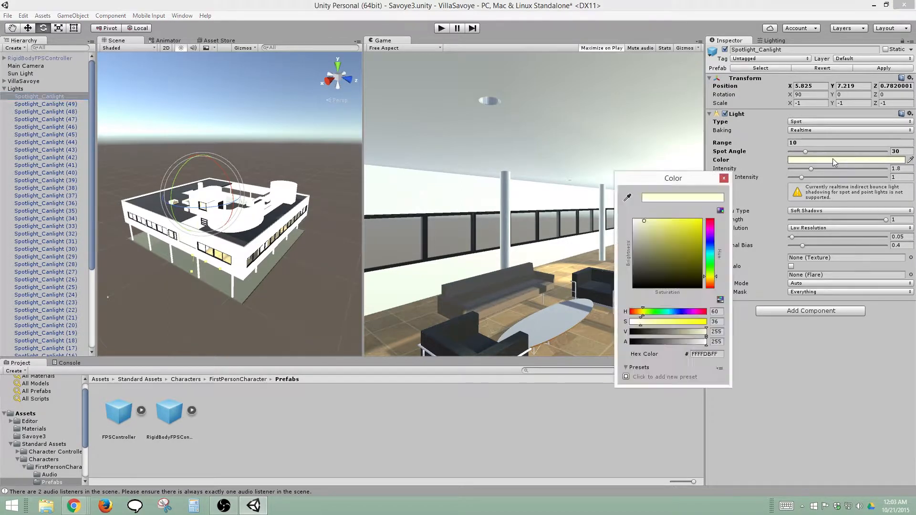
click(635, 221)
drag(552, 195, 589, 198)
click(724, 178)
click(875, 74)
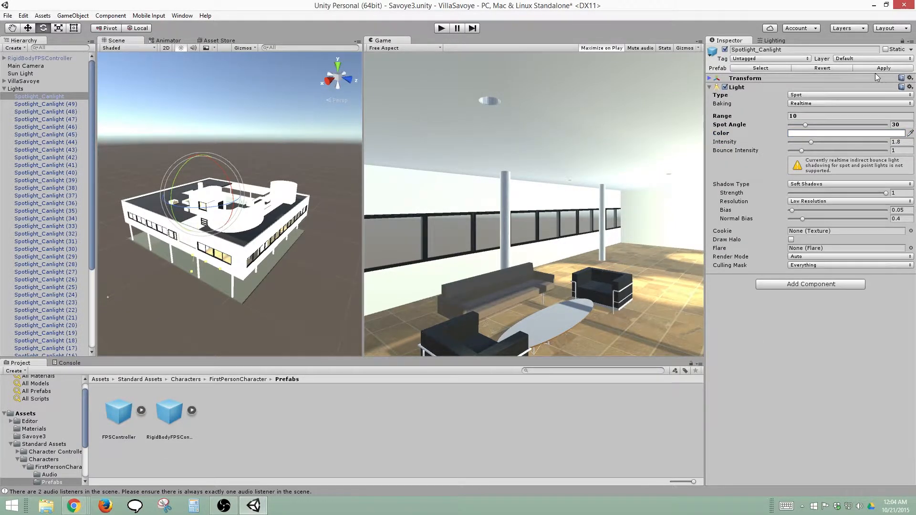
click(880, 67)
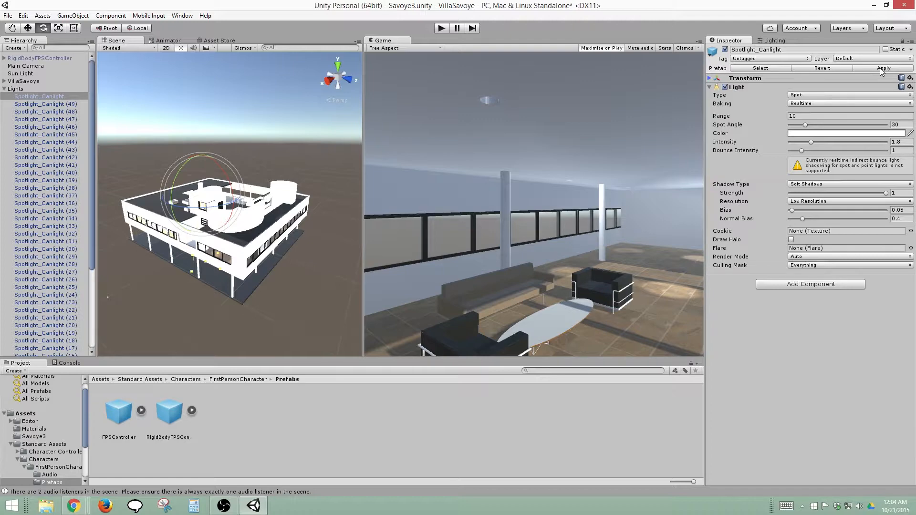
Clear the scene's baked lighting data and rebuild the lighting
middle_drag(187, 306, 199, 297)
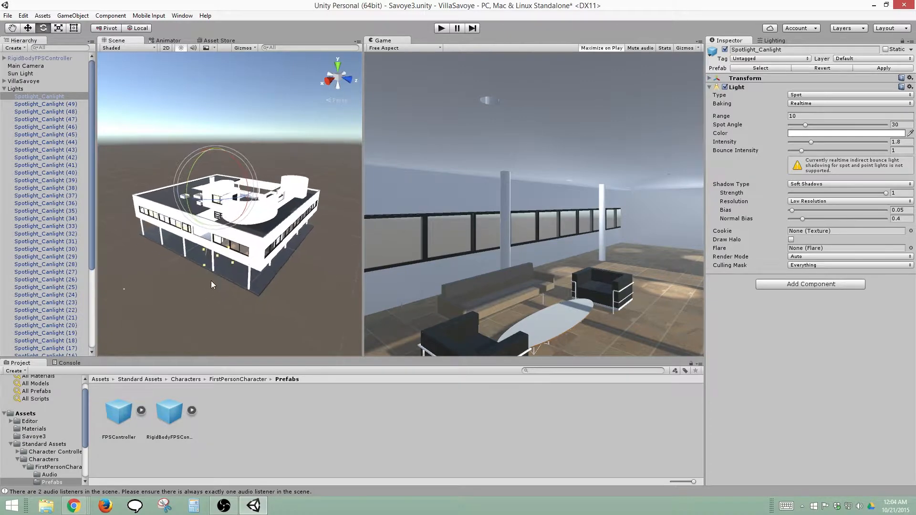
scroll(211, 280, up, 5)
alt+drag(211, 281, 424, 231)
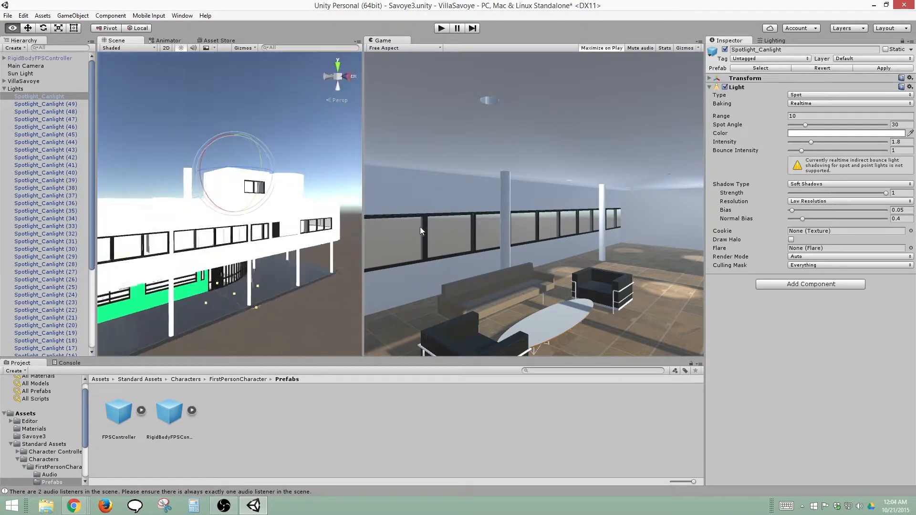
click(766, 41)
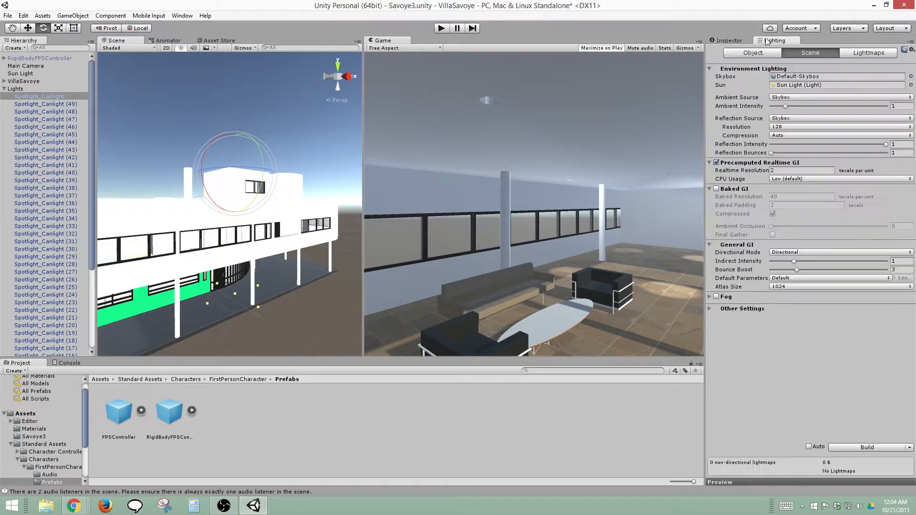
click(910, 448)
click(879, 469)
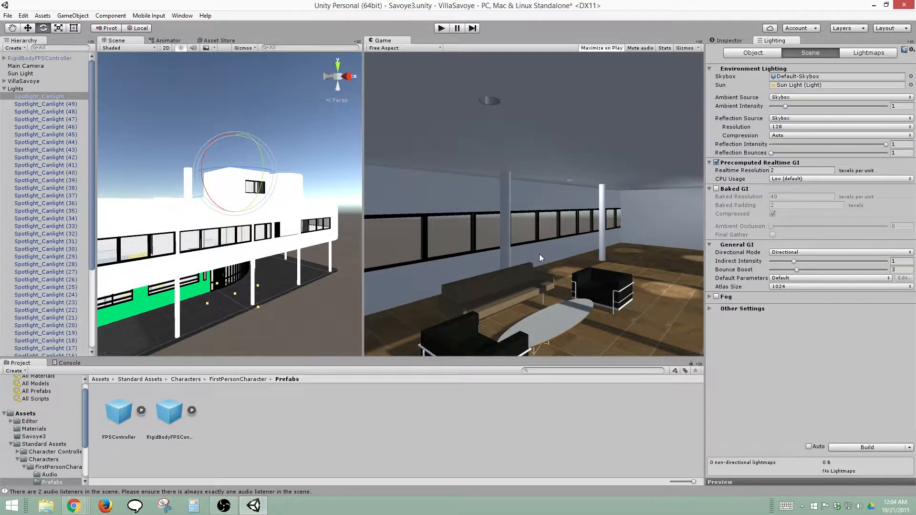
click(863, 446)
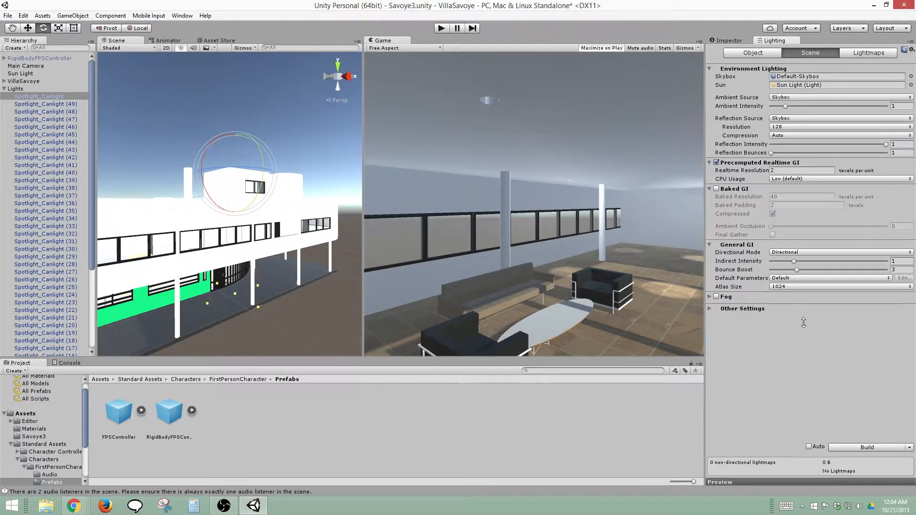
Collapse the Lights group and set the Sun Light's Render Mode to Important
middle_drag(267, 242, 329, 243)
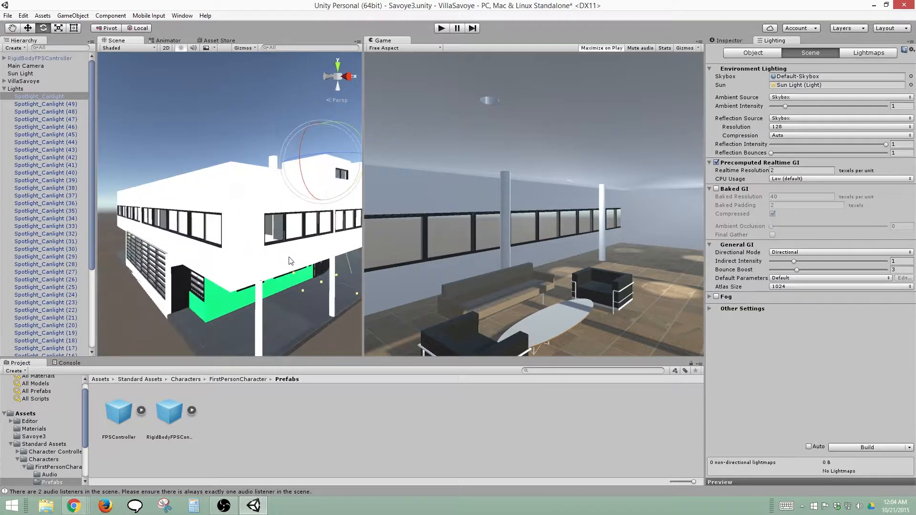
alt+drag(289, 263, 264, 272)
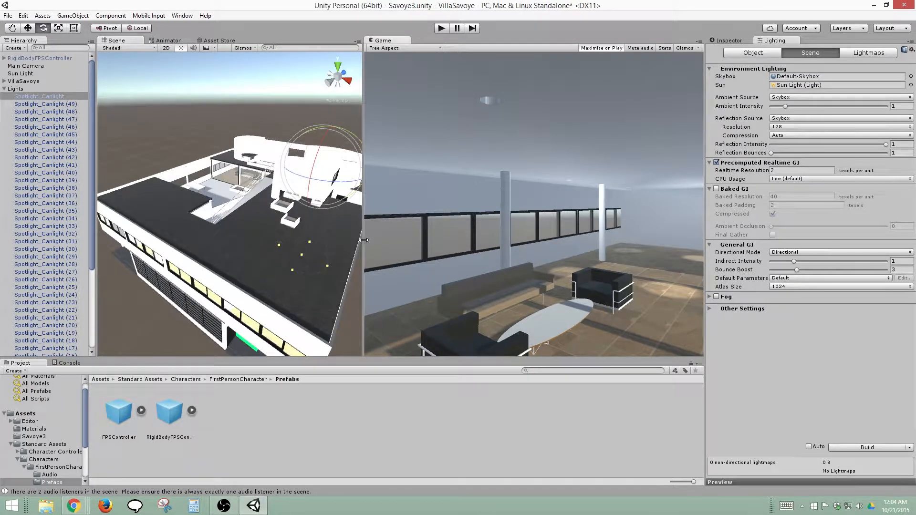
drag(363, 241, 352, 224)
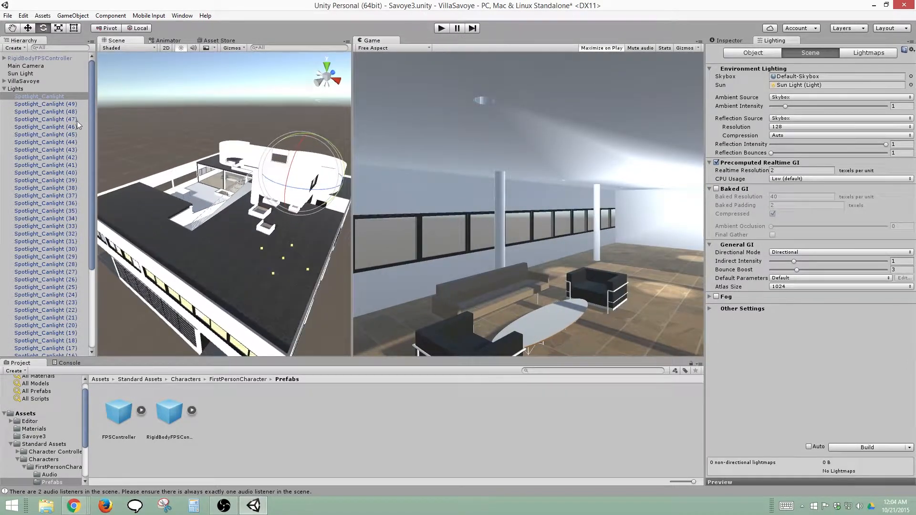
click(4, 89)
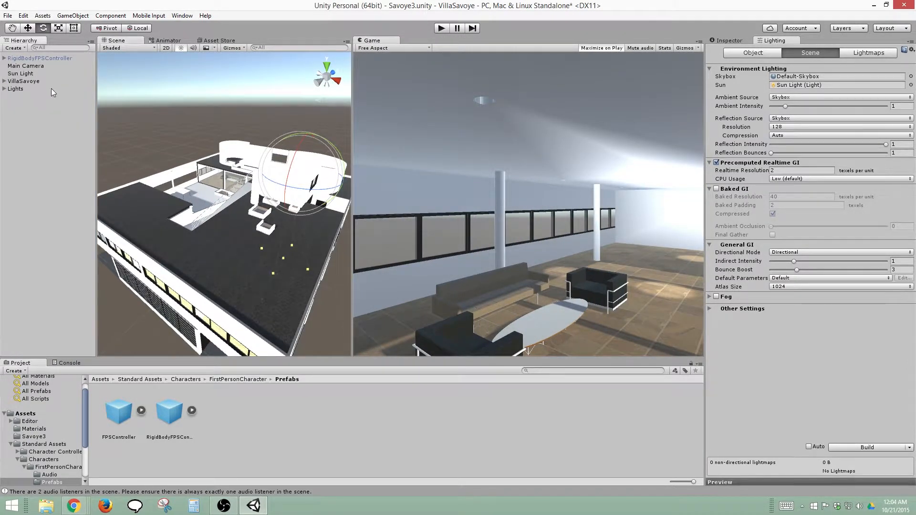
click(42, 72)
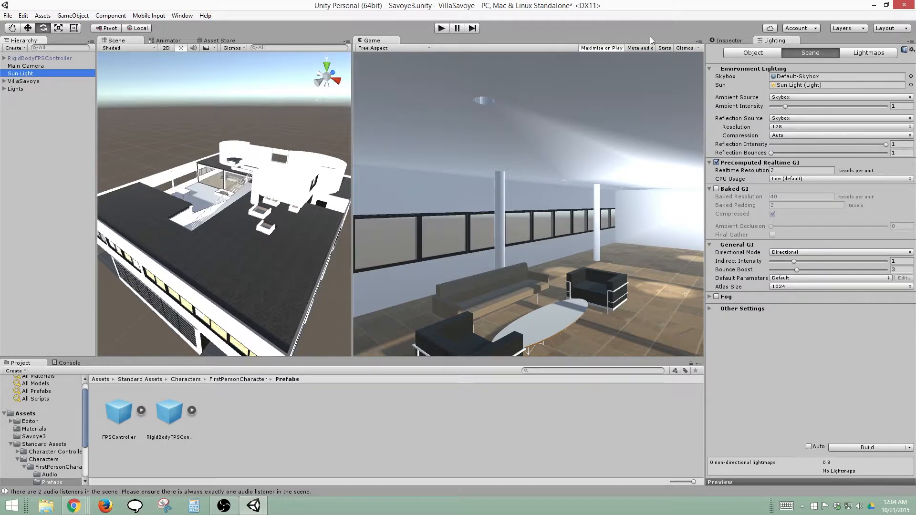
click(730, 41)
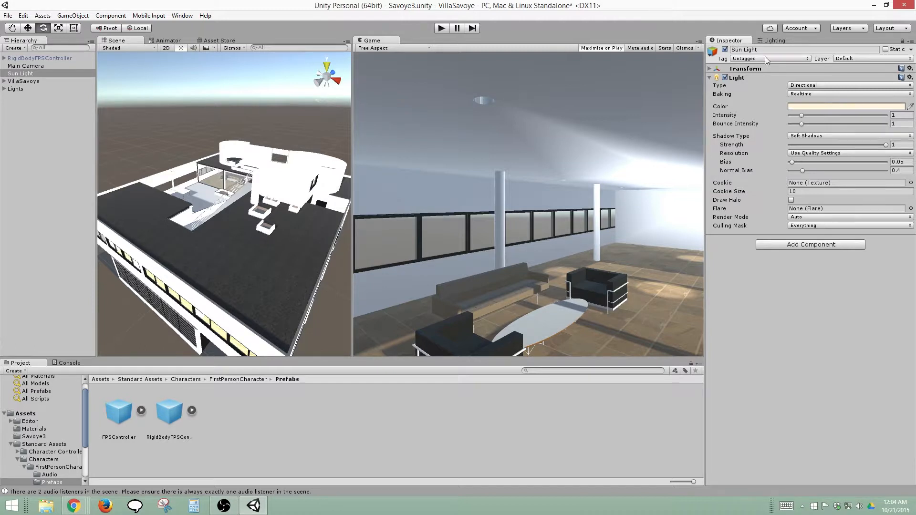
click(800, 218)
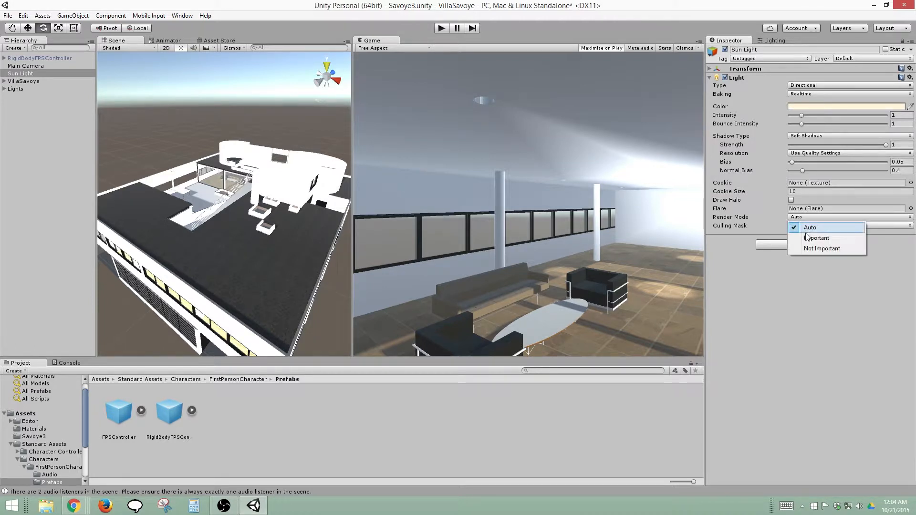
click(800, 237)
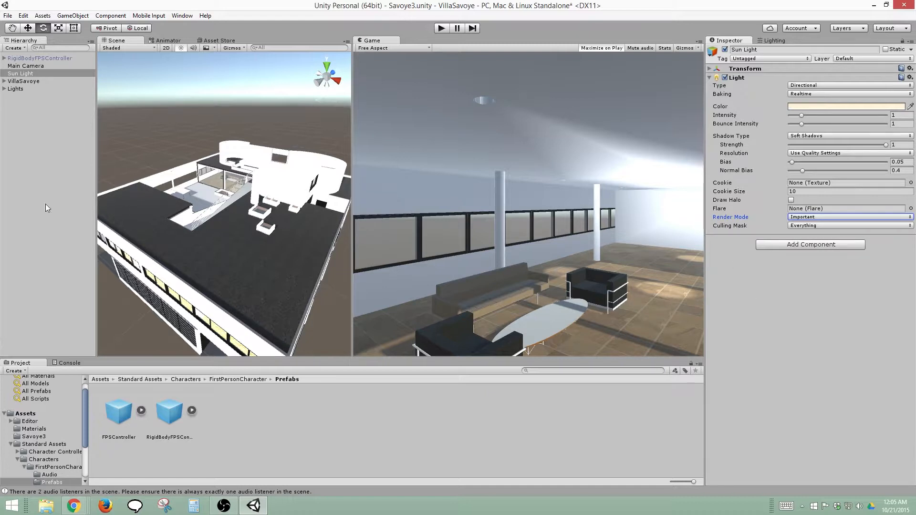
Select the Lights group and resize the Game view narrower and wider to examine how the interior ceiling lighting changes
click(15, 89)
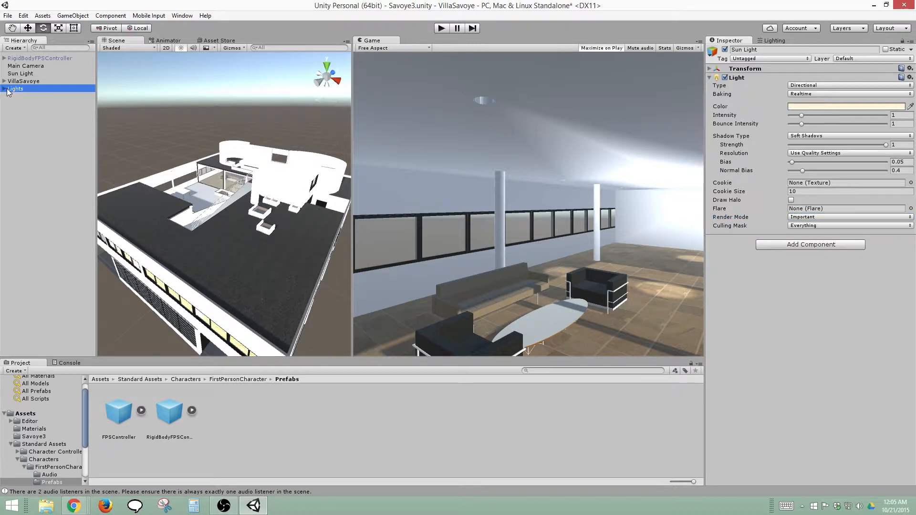
click(353, 208)
drag(354, 208, 404, 208)
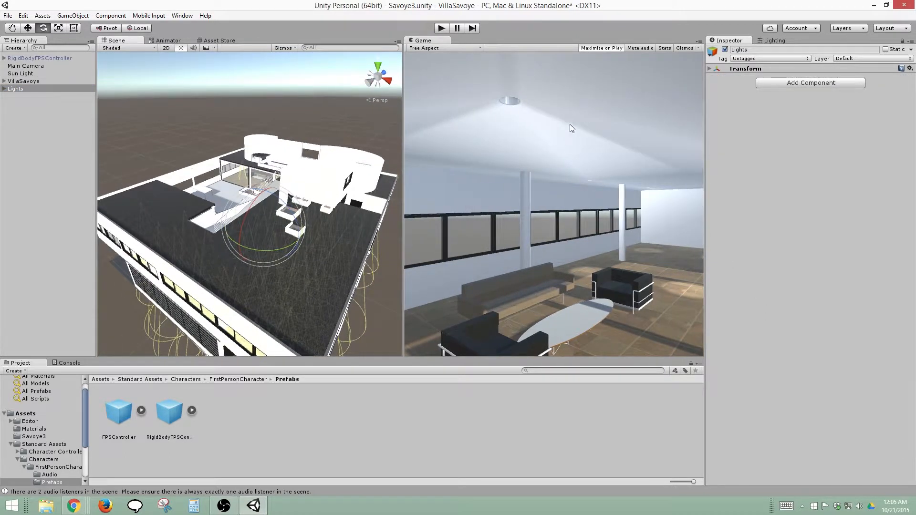
drag(403, 190, 532, 191)
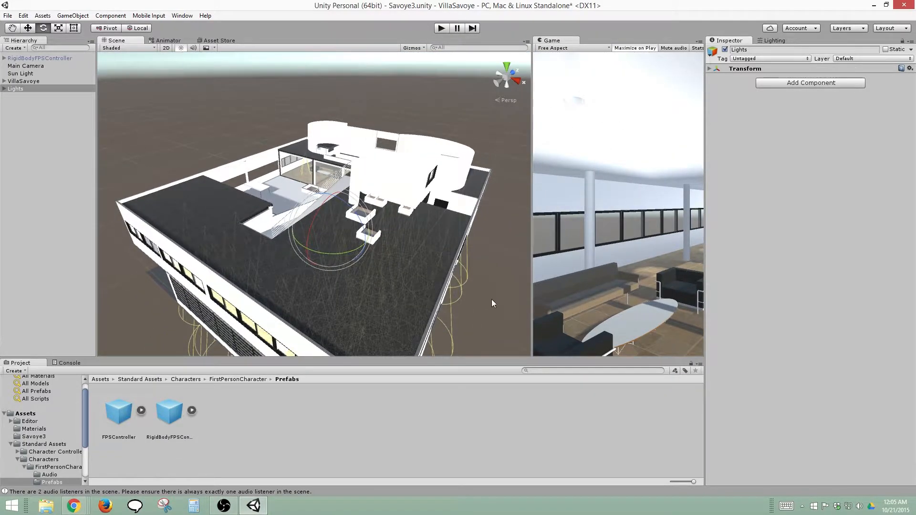
alt+drag(492, 299, 457, 210)
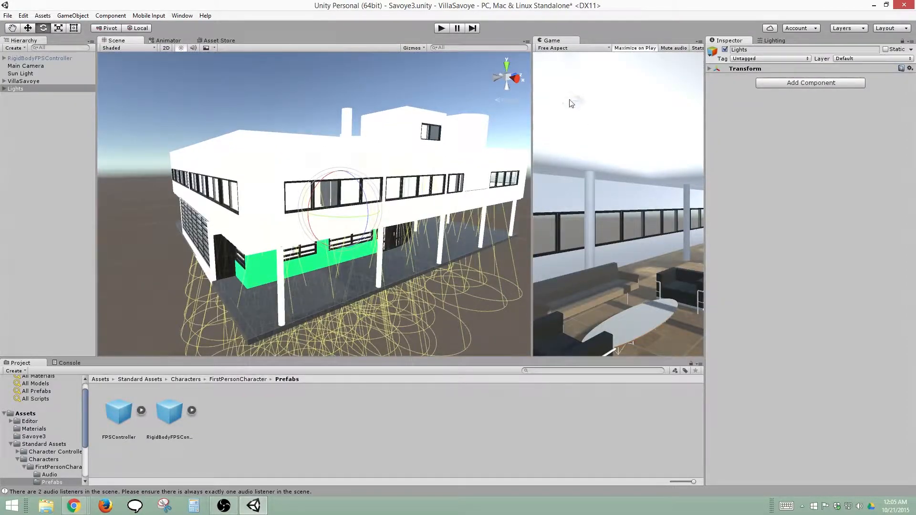
drag(533, 121, 359, 121)
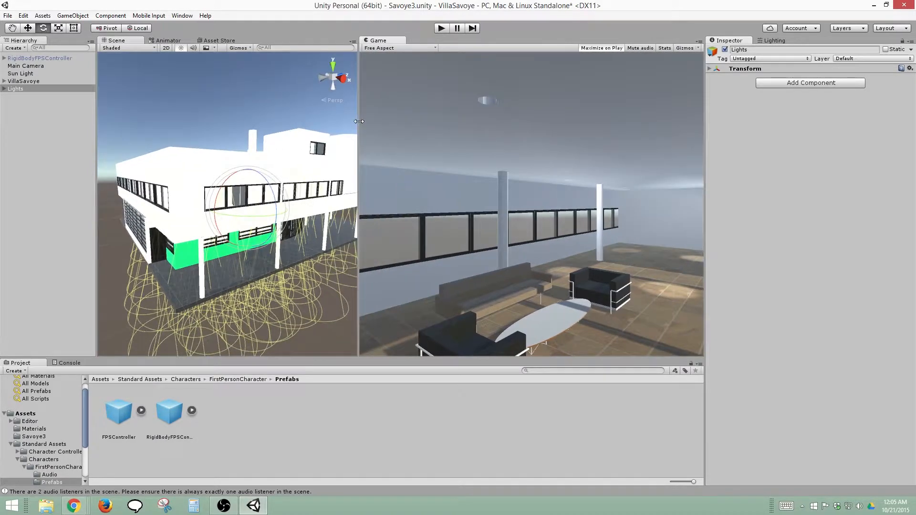
Set the Render Mode of all Spotlight_Canlight lights to Not Important and resize the Game view to check the interior
click(5, 89)
click(20, 97)
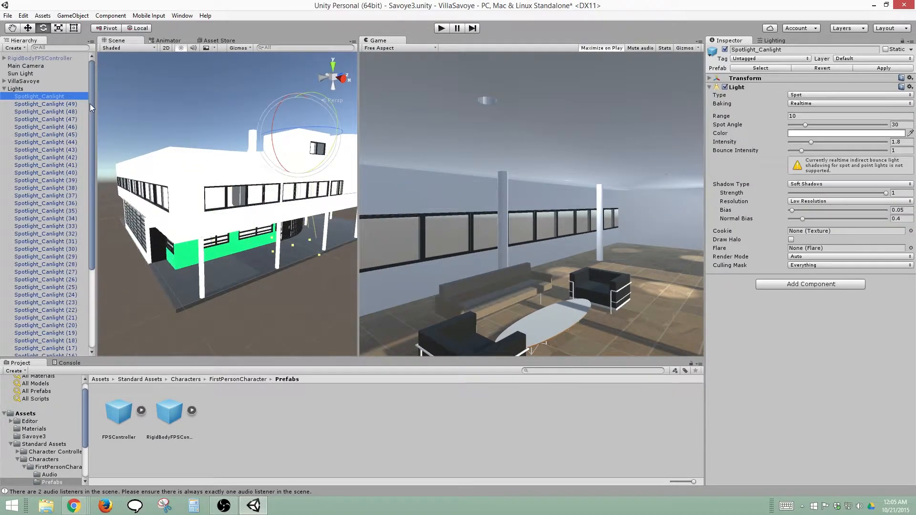
scroll(84, 334, down, 5)
shift+click(64, 353)
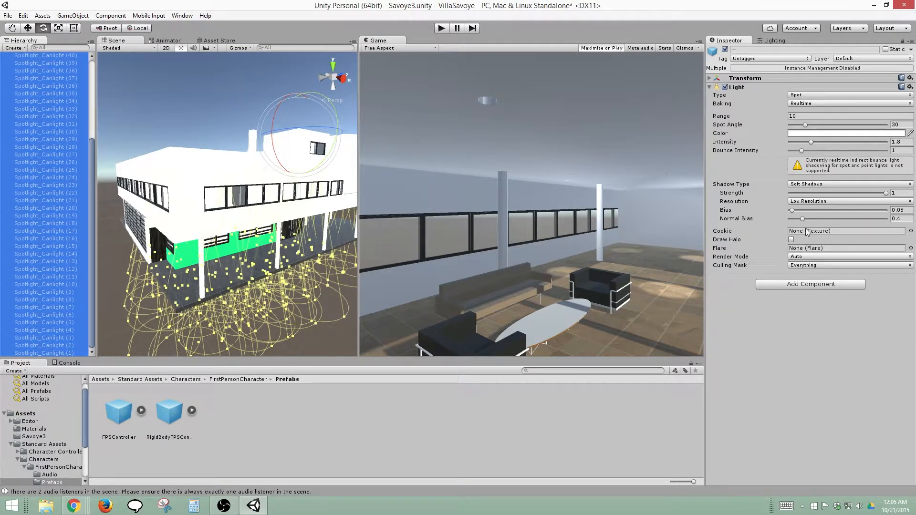
click(805, 256)
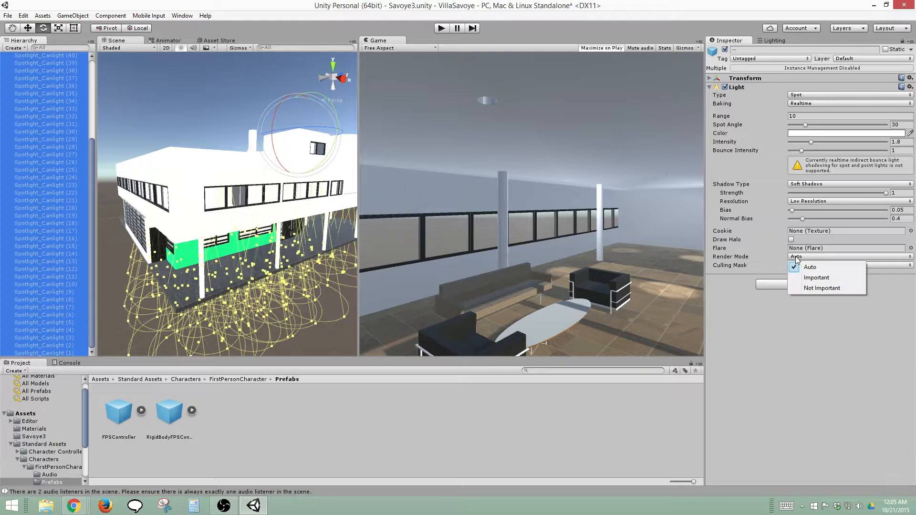
click(809, 287)
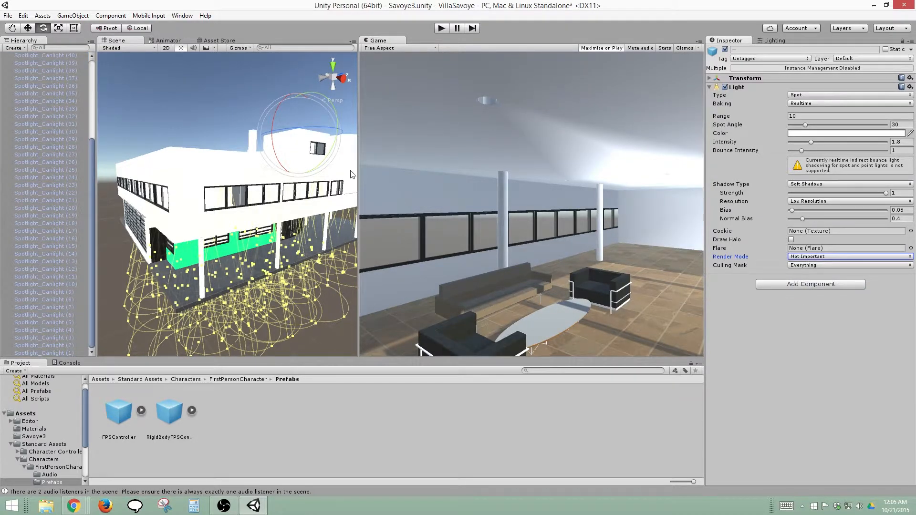
drag(359, 174, 425, 149)
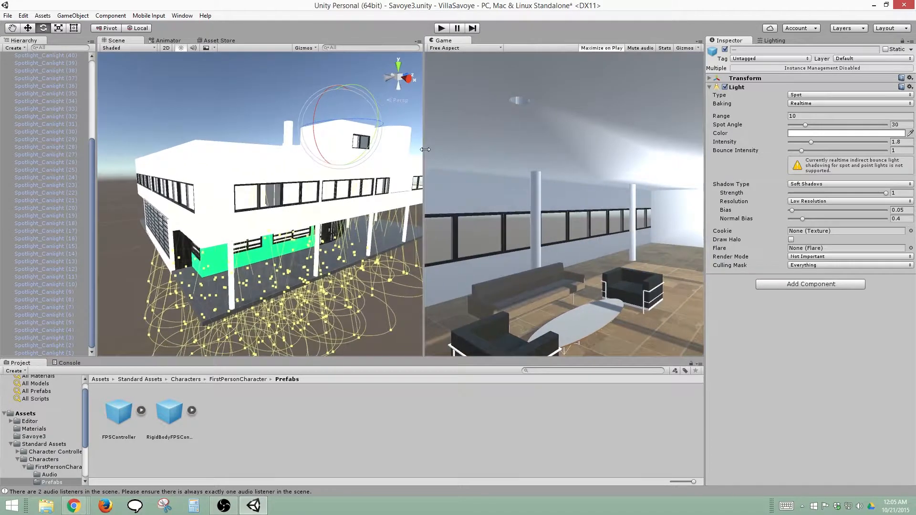
Set the Render Mode of all Spotlight_Canlight lights to Important and resize the Game view to check the lighting
click(828, 257)
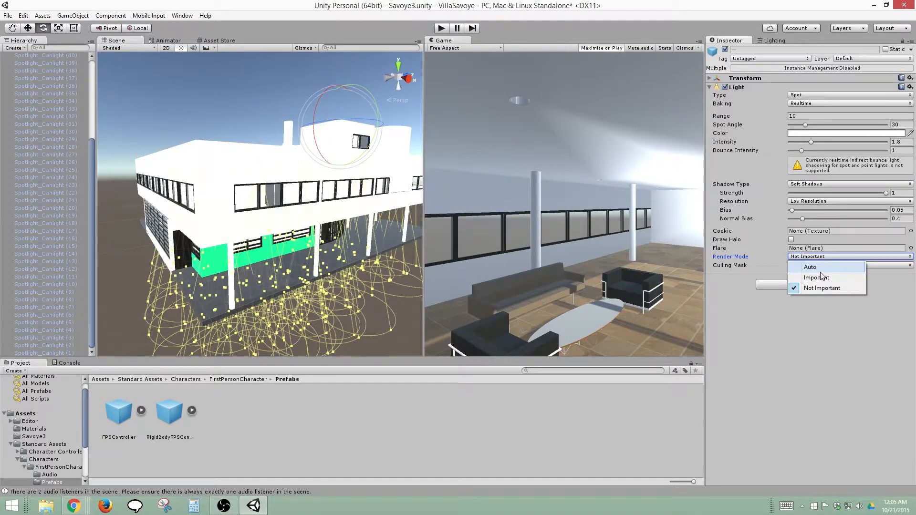
click(820, 278)
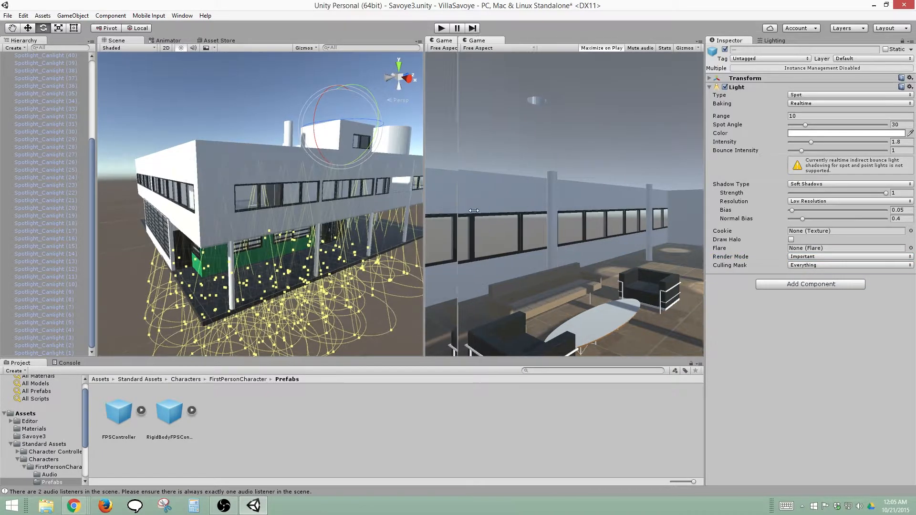
drag(424, 204, 608, 212)
drag(531, 214, 365, 192)
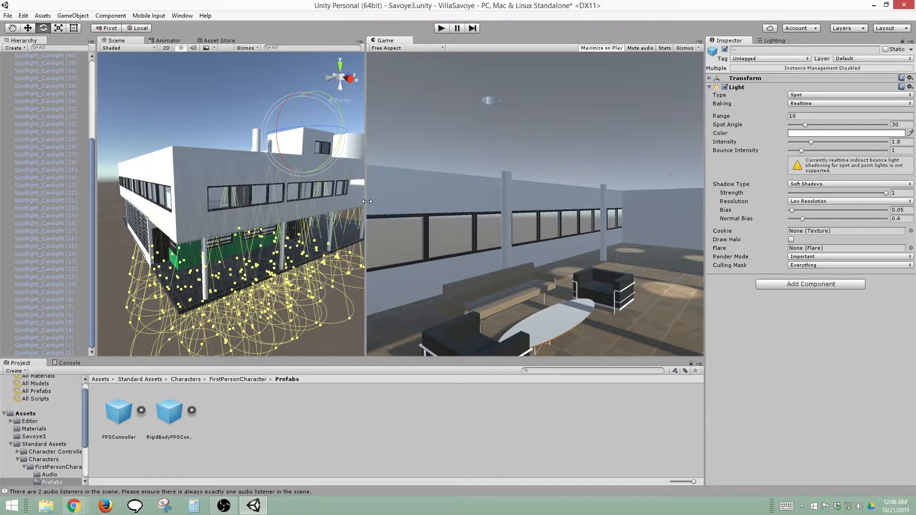
drag(367, 202, 421, 205)
Move the Scene view through the facade into the living room to examine the spotlights' effect around the sofas
middle_drag(402, 301, 276, 320)
scroll(276, 266, up, 6)
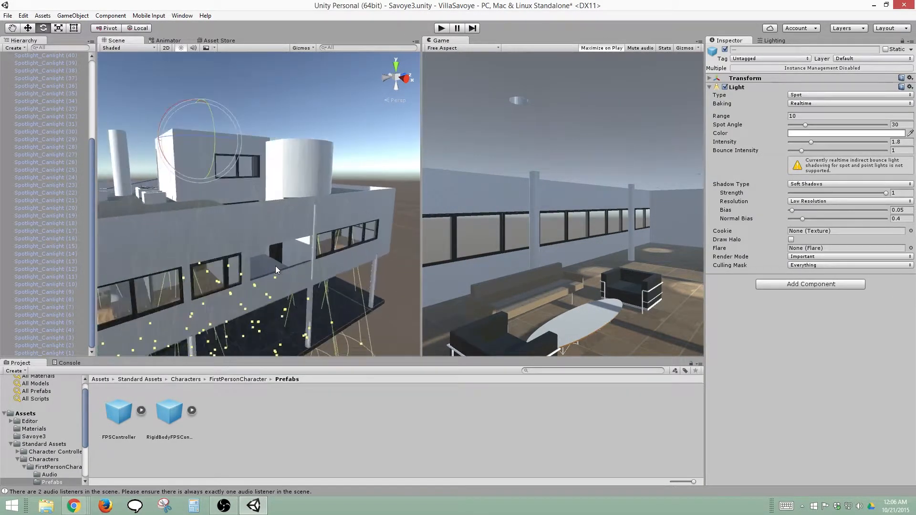
scroll(276, 267, up, 4)
alt+drag(321, 230, 245, 240)
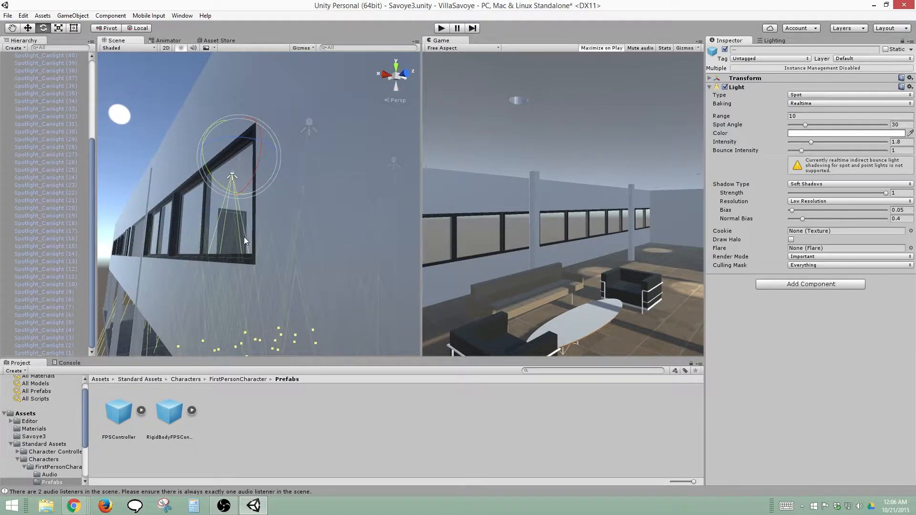
scroll(244, 236, up, 3)
middle_drag(222, 239, 214, 240)
scroll(247, 272, down, 4)
alt+drag(250, 269, 62, 283)
middle_drag(138, 275, 54, 269)
scroll(138, 273, up, 3)
scroll(237, 281, down, 1)
middle_drag(239, 280, 220, 239)
scroll(198, 282, down, 4)
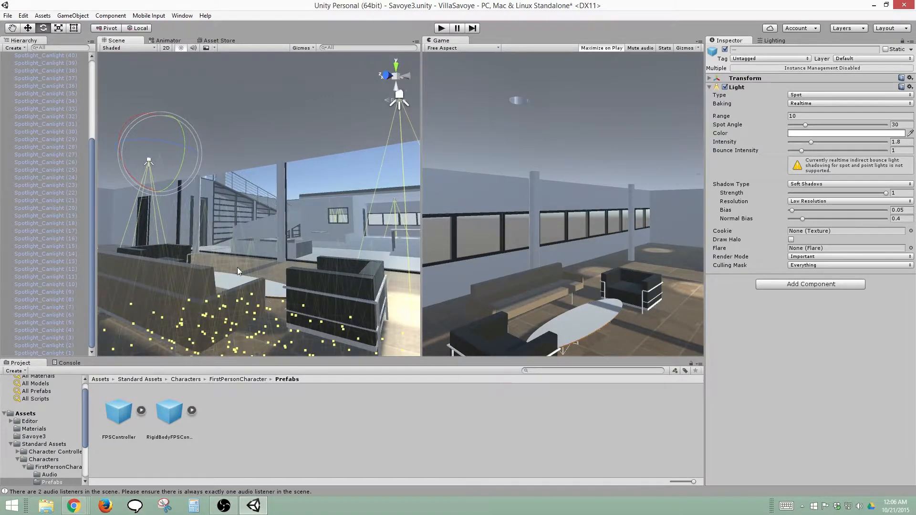
Select Spotlight_Canlight (11) on the living room ceiling and widen its Spot Angle to 98.9
click(57, 254)
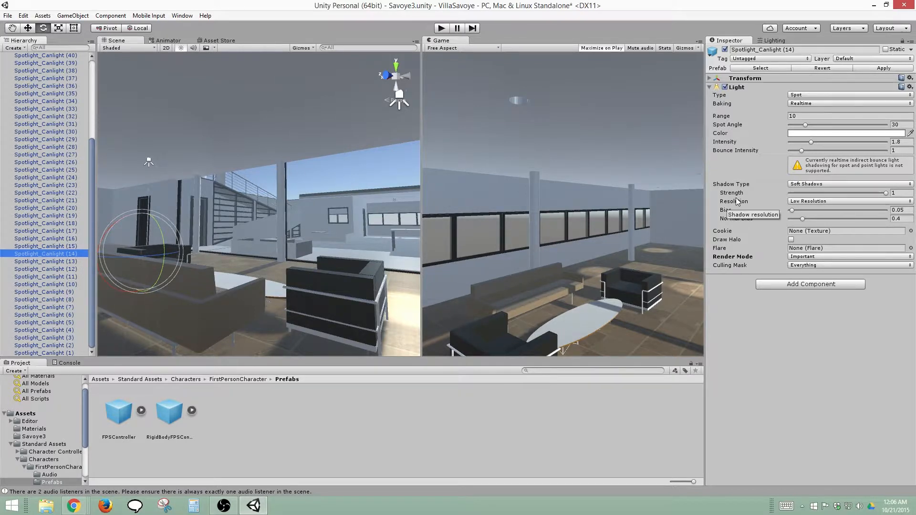
scroll(85, 167, up, 5)
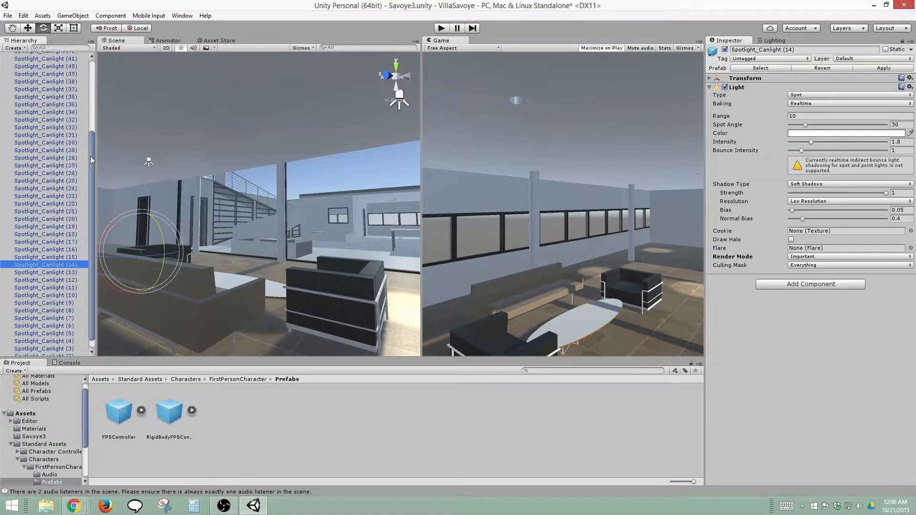
alt+drag(169, 194, 203, 235)
scroll(205, 236, down, 4)
scroll(188, 236, up, 5)
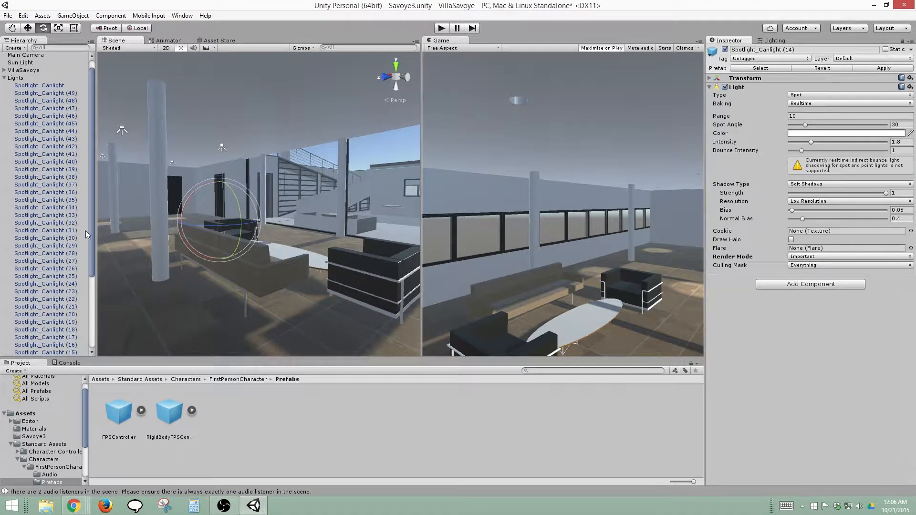
middle_drag(321, 164, 298, 190)
click(363, 136)
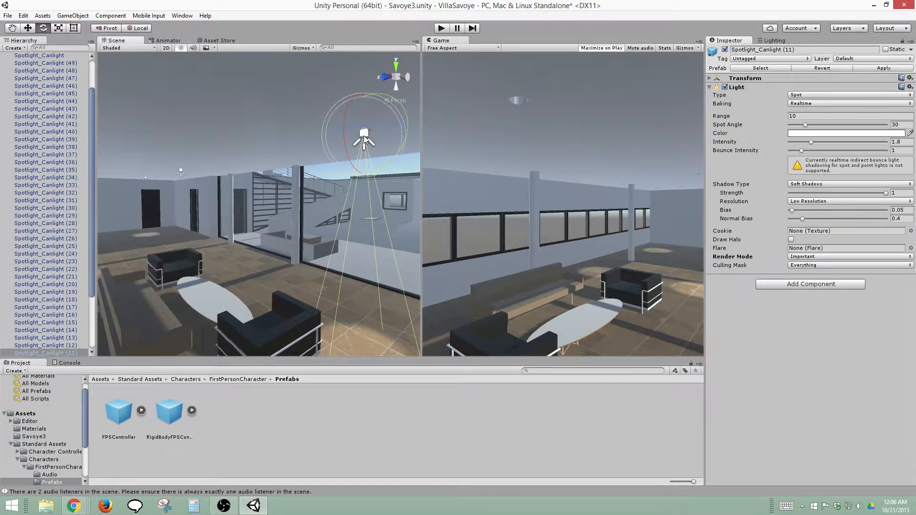
middle_drag(288, 303, 294, 292)
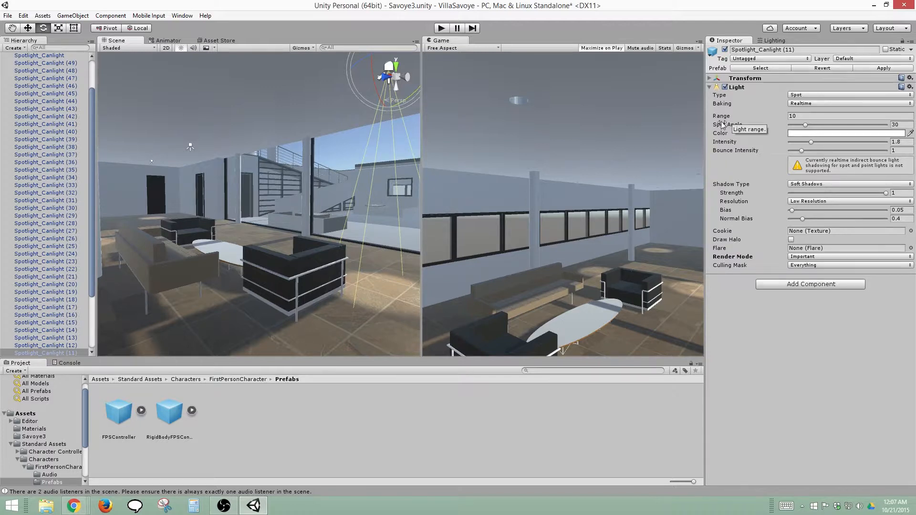
drag(724, 125, 826, 130)
drag(729, 173, 807, 166)
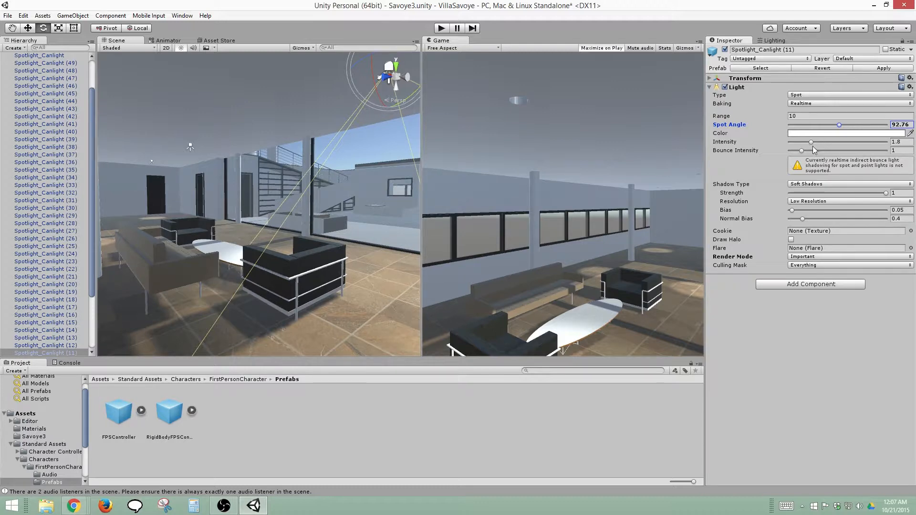
drag(839, 125, 843, 126)
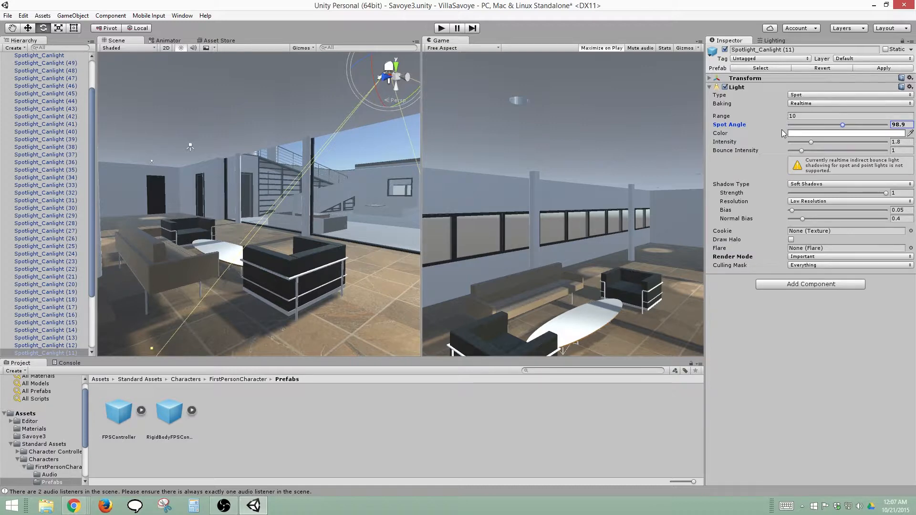
Set the selected spotlight's color to warm yellow FFE5A1FF and apply its changes to the can light prefab
click(836, 133)
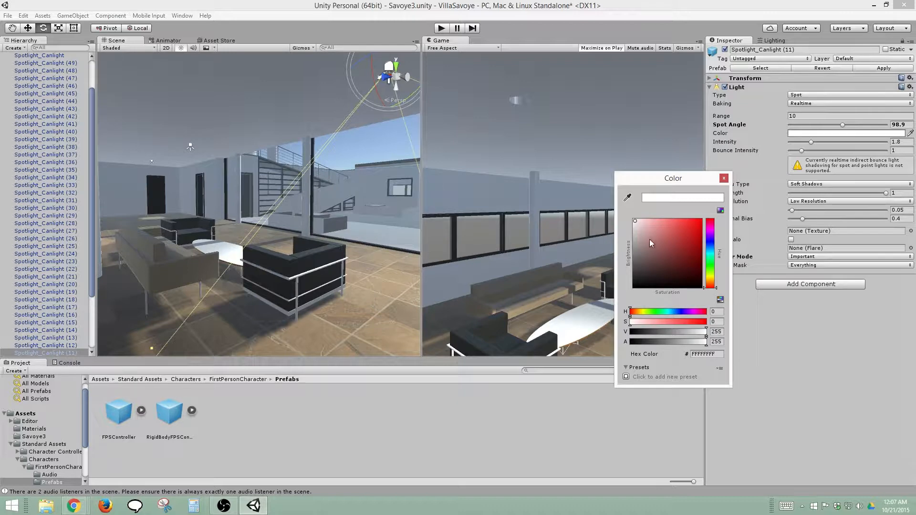
click(640, 221)
drag(645, 220, 646, 221)
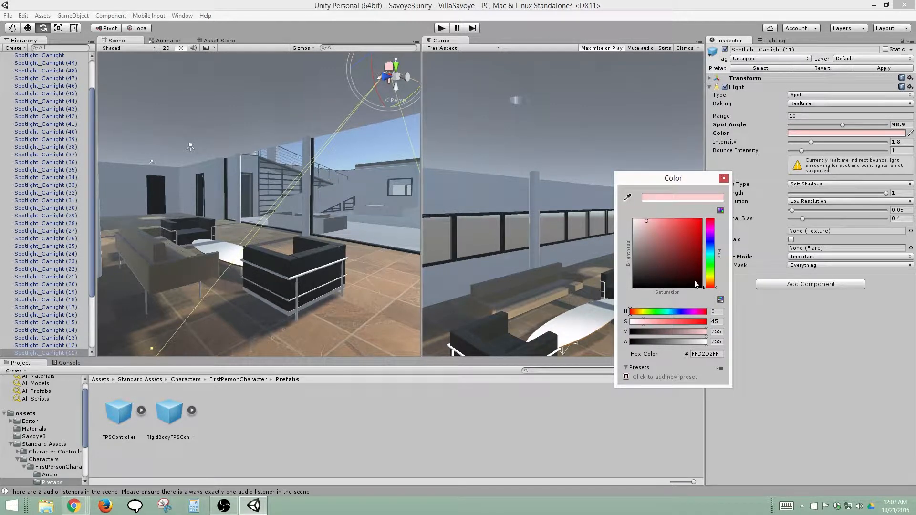
drag(710, 287, 714, 281)
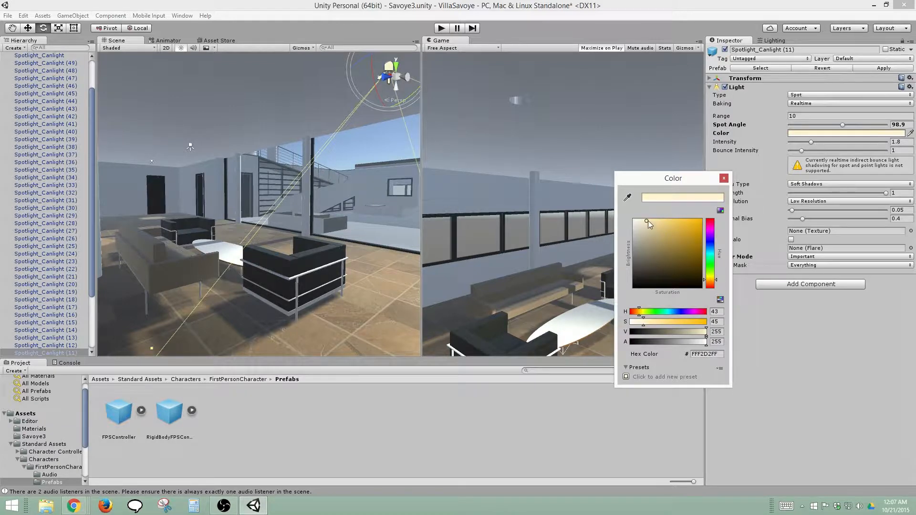
mouse_move(648, 221)
mouse_down()
mouse_move(677, 216)
mouse_move(659, 215)
mouse_up()
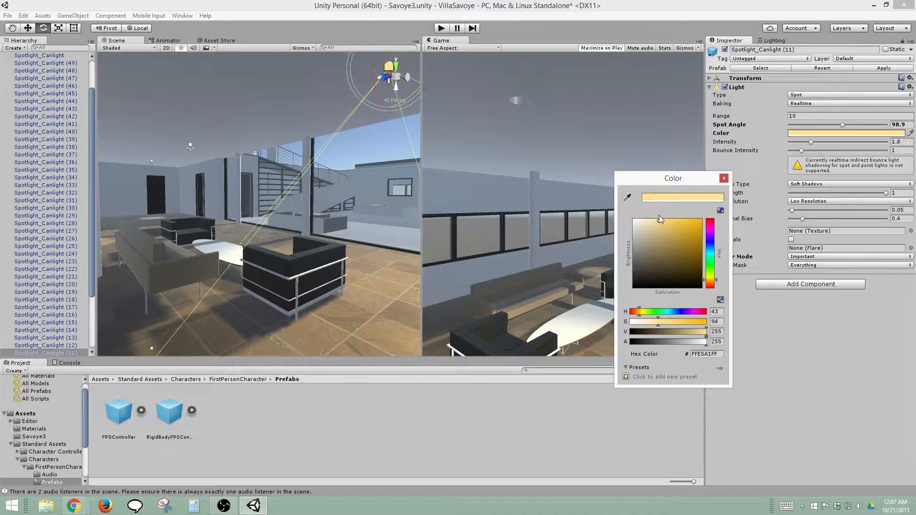
click(725, 178)
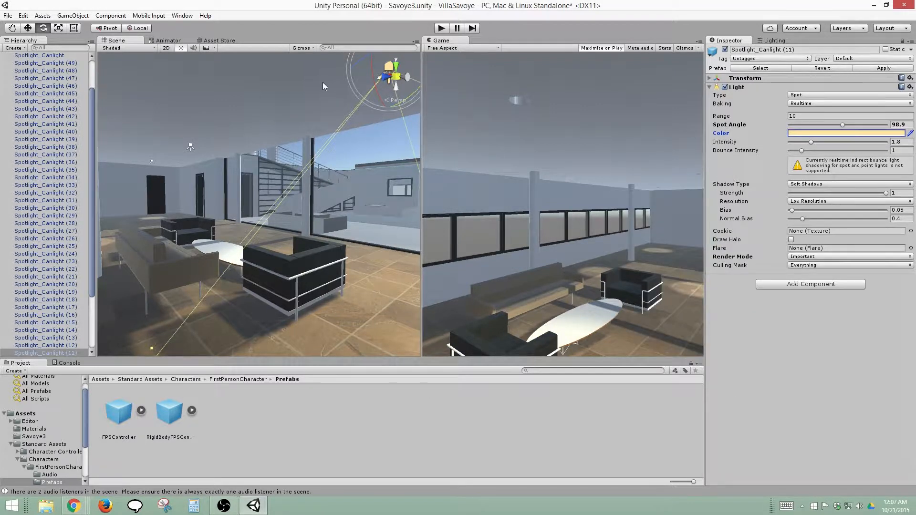
click(882, 68)
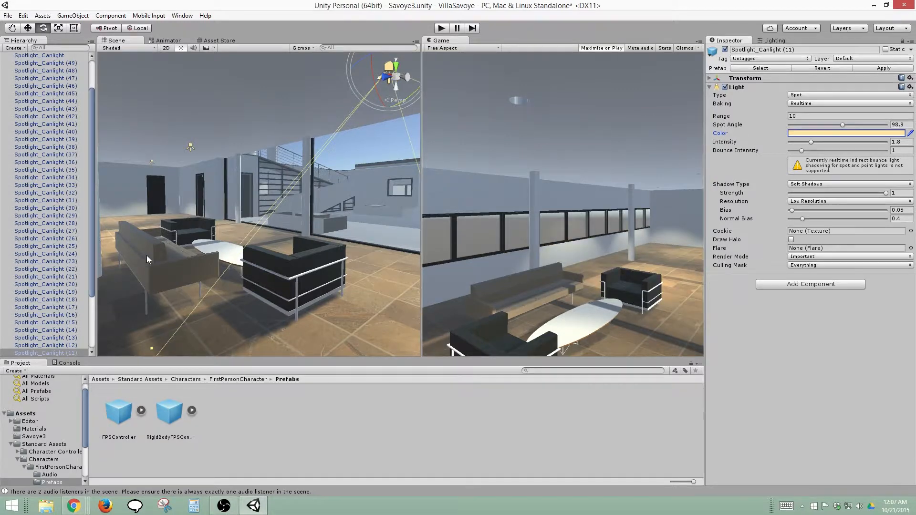
Check the warm interior lighting, build the scene lighting, then enable Baked GI and build again
alt+drag(215, 249, 302, 278)
middle_drag(354, 272, 362, 273)
scroll(362, 273, down, 3)
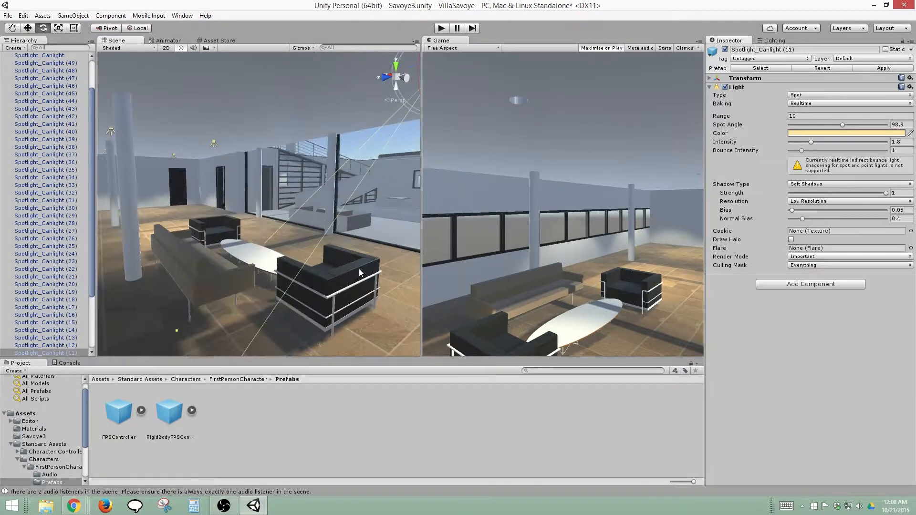
scroll(361, 272, up, 2)
alt+drag(361, 273, 303, 266)
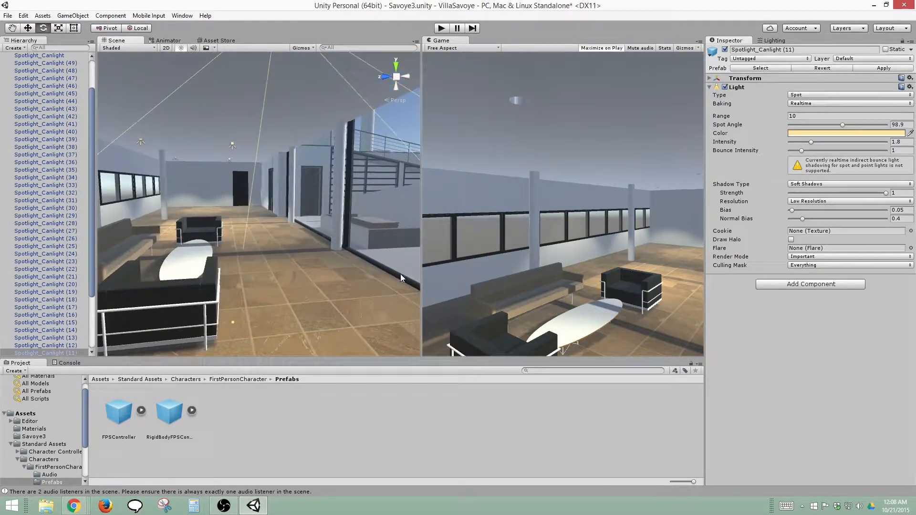
click(770, 40)
click(846, 448)
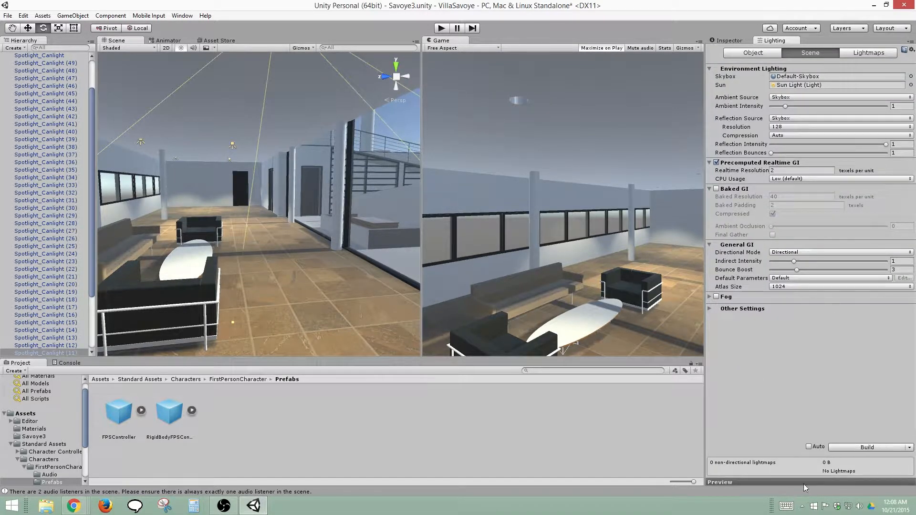
click(850, 448)
click(716, 189)
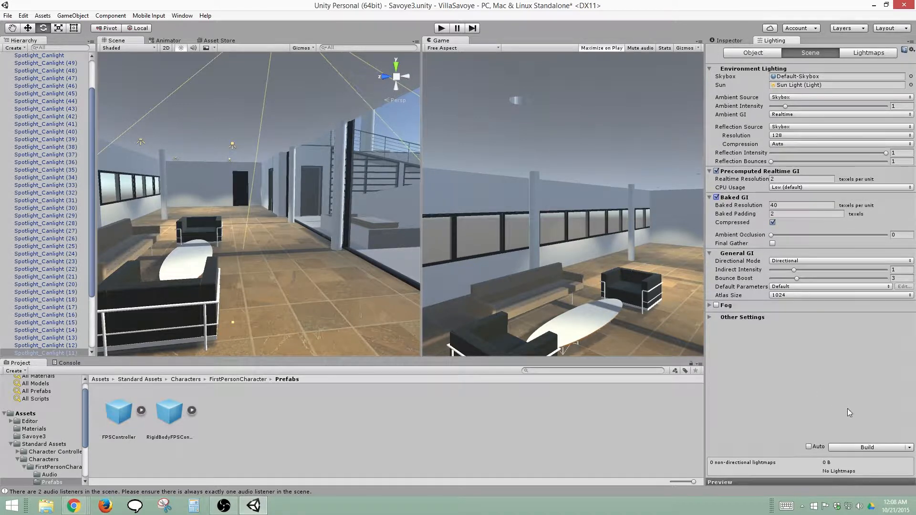
click(861, 448)
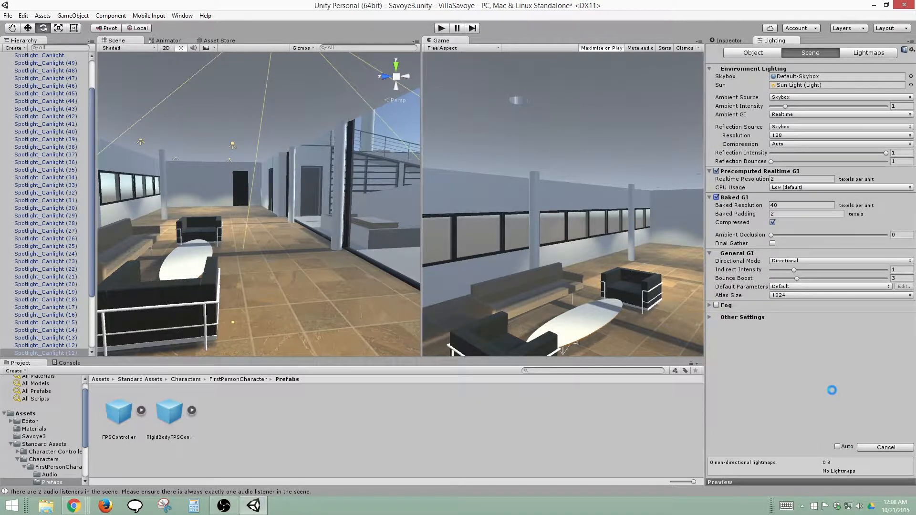
click(734, 197)
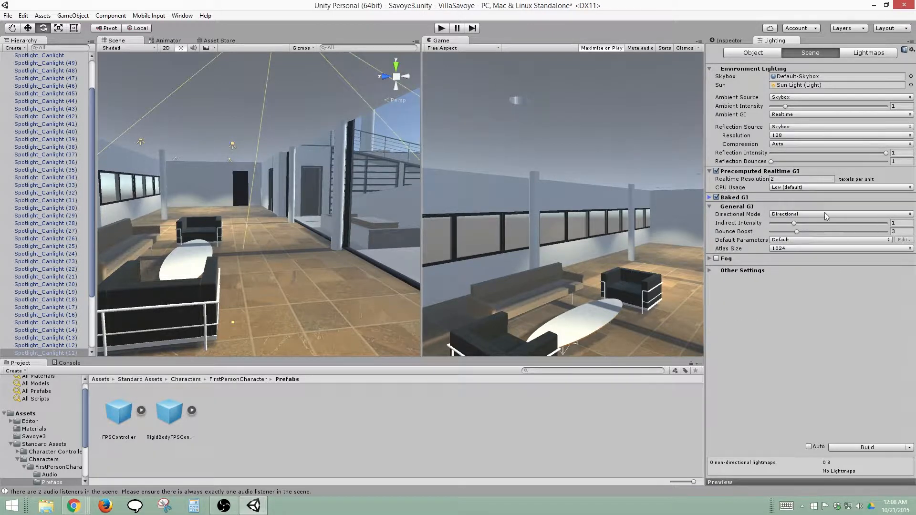
Set the General GI Bounce Boost to 8 and build the lighting
click(900, 233)
double_click(900, 234)
text(8)
click(847, 447)
Select the Sun Light and raise its Bounce Intensity to 4.6
click(740, 41)
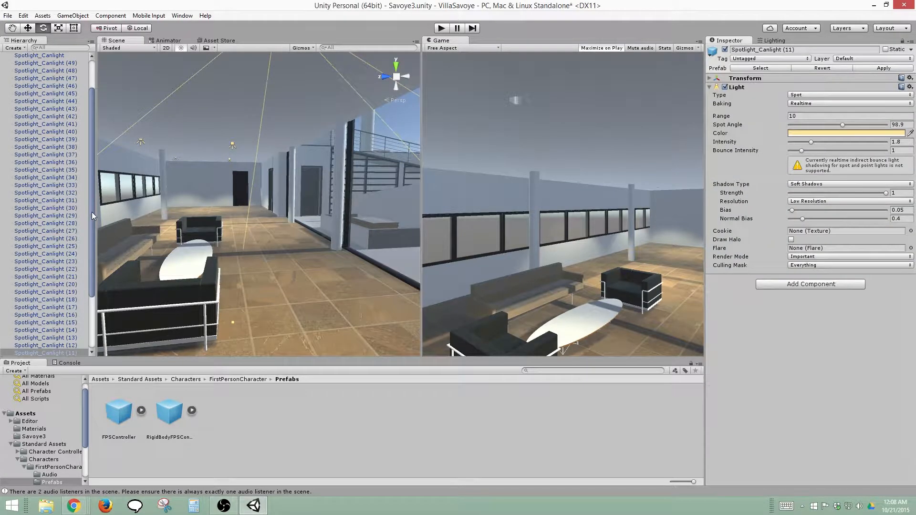
scroll(76, 300, down, 3)
scroll(72, 306, up, 5)
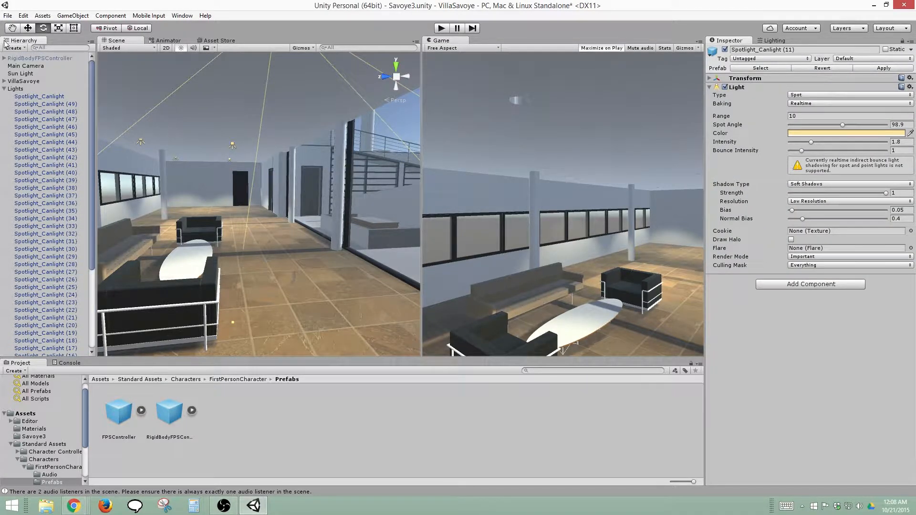
click(20, 73)
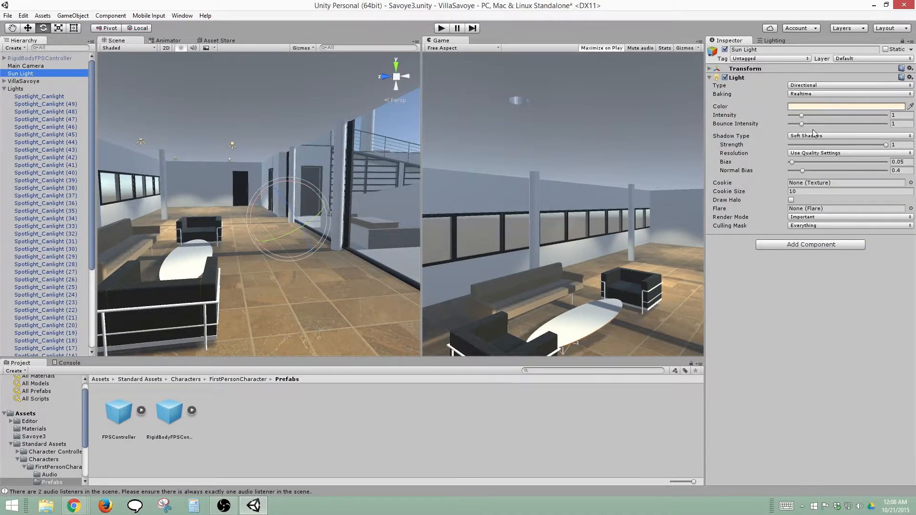
click(846, 124)
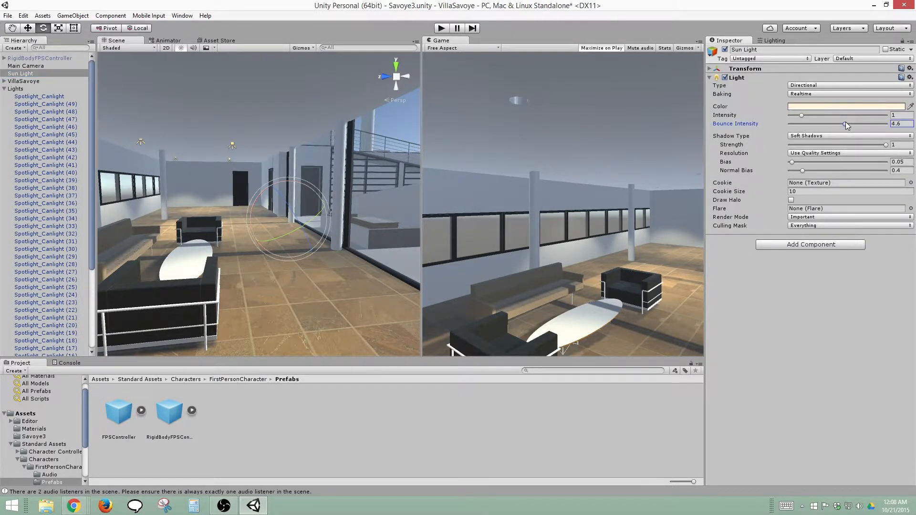
Set the General GI Bounce Boost to 10 and build the scene lighting
click(787, 41)
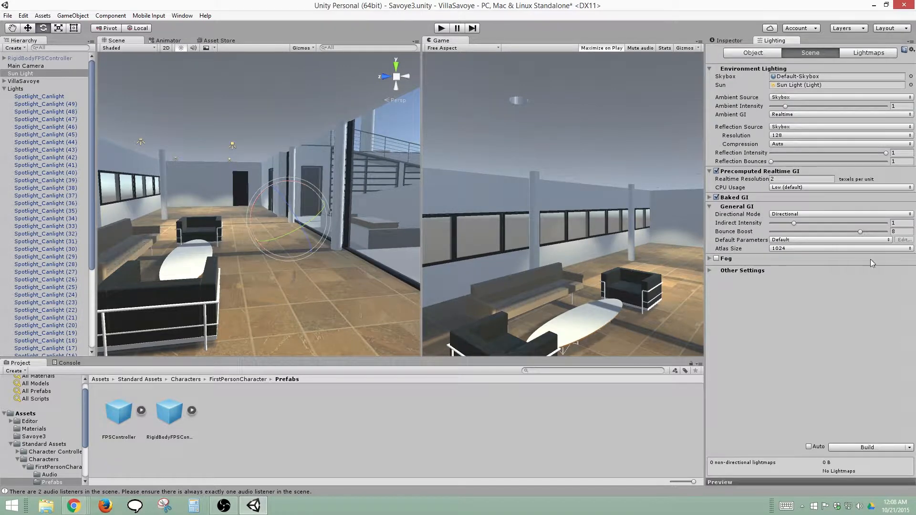
click(894, 232)
click(862, 448)
text(10)
click(870, 448)
Clear the baked lighting data, check the interior without it, and rebuild the lighting
click(909, 448)
click(888, 466)
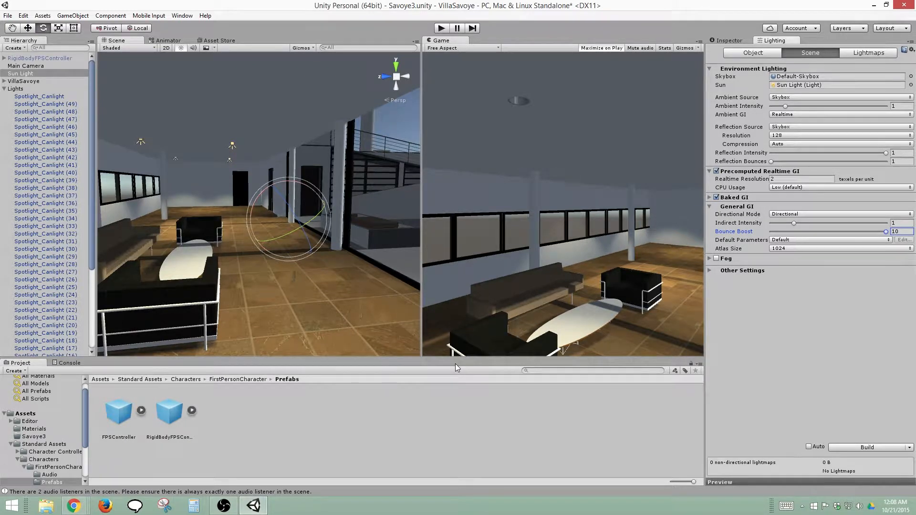
middle_drag(286, 168, 315, 204)
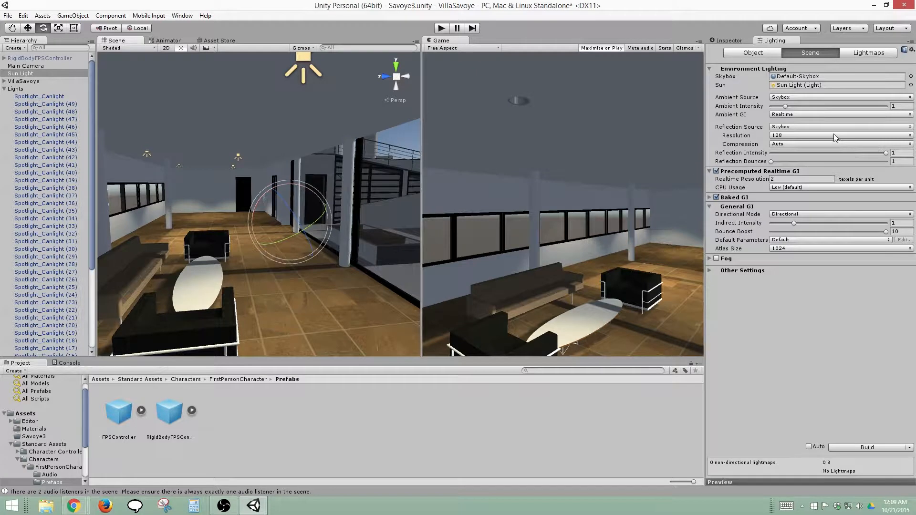
click(861, 447)
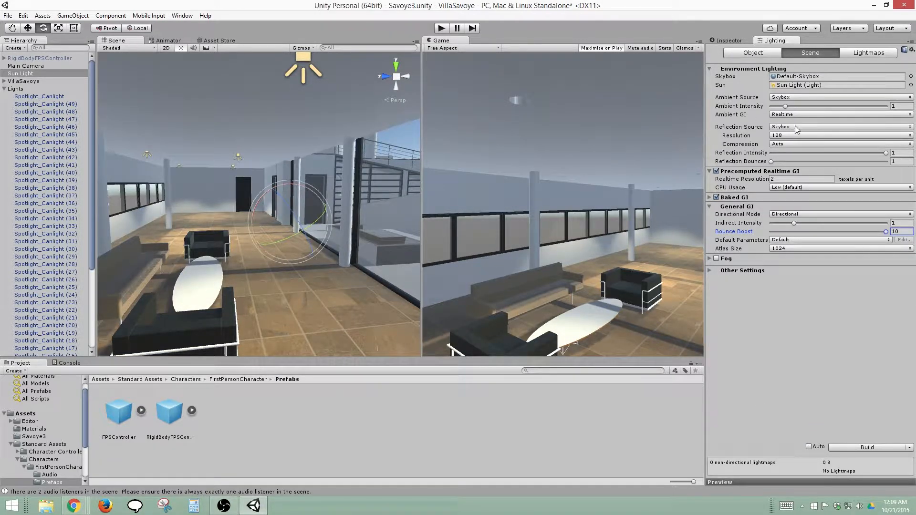
Try higher and lower Ambient Intensity values, restore it to 1, and keep Ambient GI set to Realtime
click(789, 107)
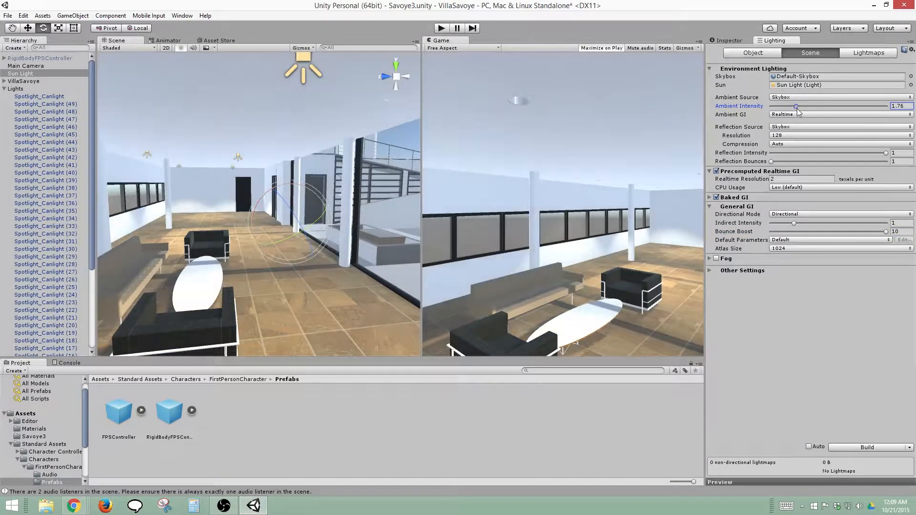
drag(792, 107, 786, 107)
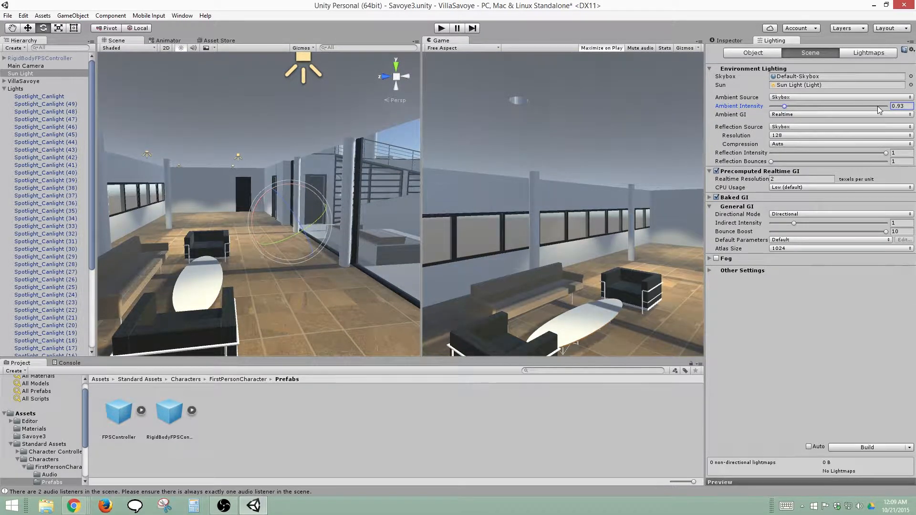
drag(905, 107, 821, 106)
click(908, 106)
key(ctrl+a)
text(1)
click(837, 113)
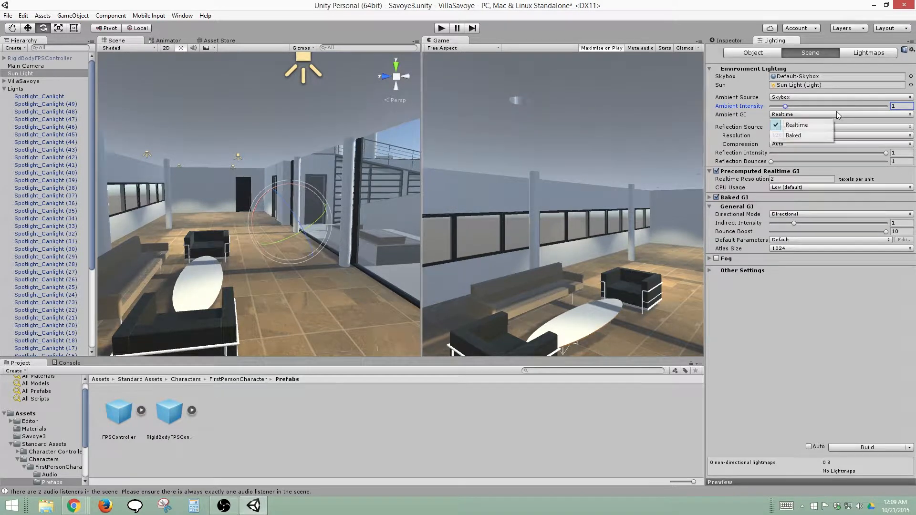
click(814, 126)
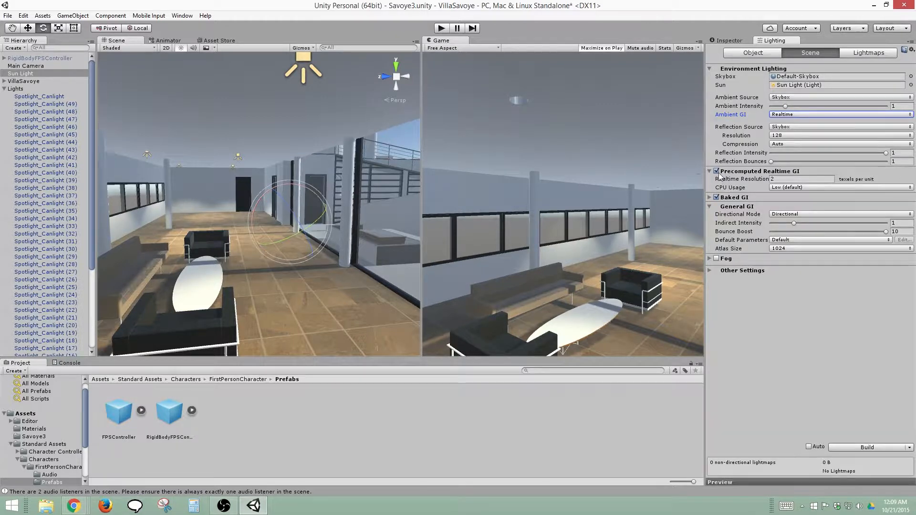
Set the General GI Bounce Boost to 2
click(710, 198)
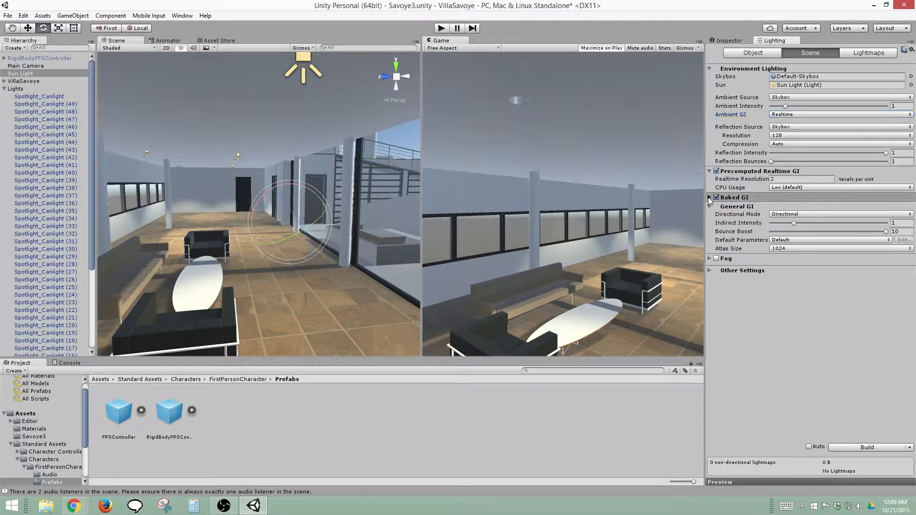
click(709, 197)
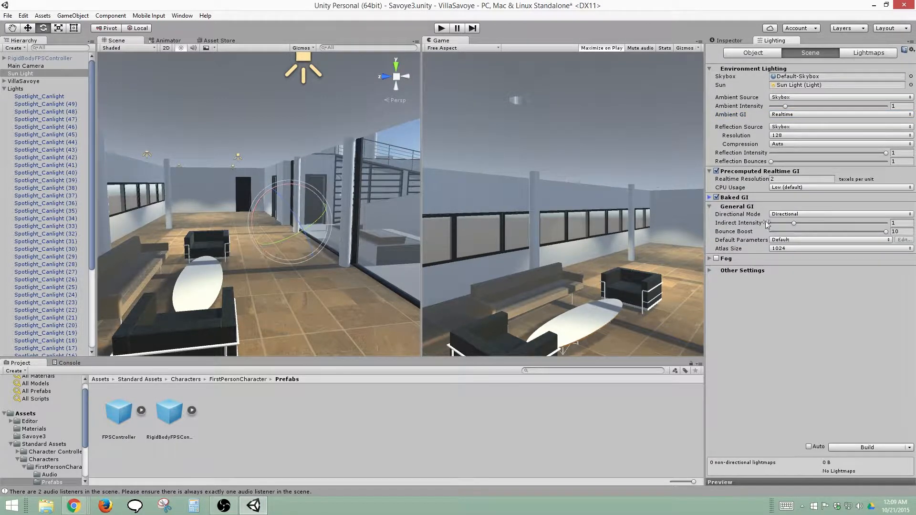
drag(888, 232, 800, 232)
text(2)
Keep the Sun Light's baking mode on Realtime and raise its Bounce Intensity to 8
click(721, 39)
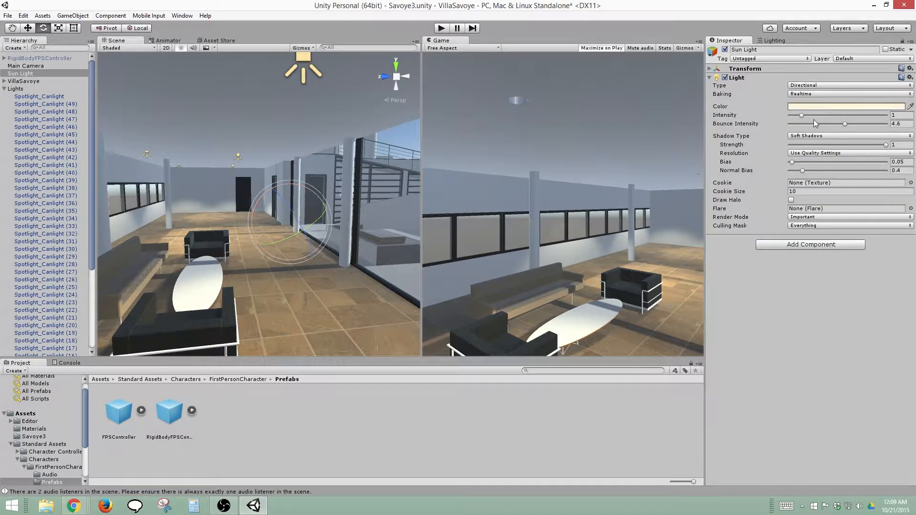
click(830, 94)
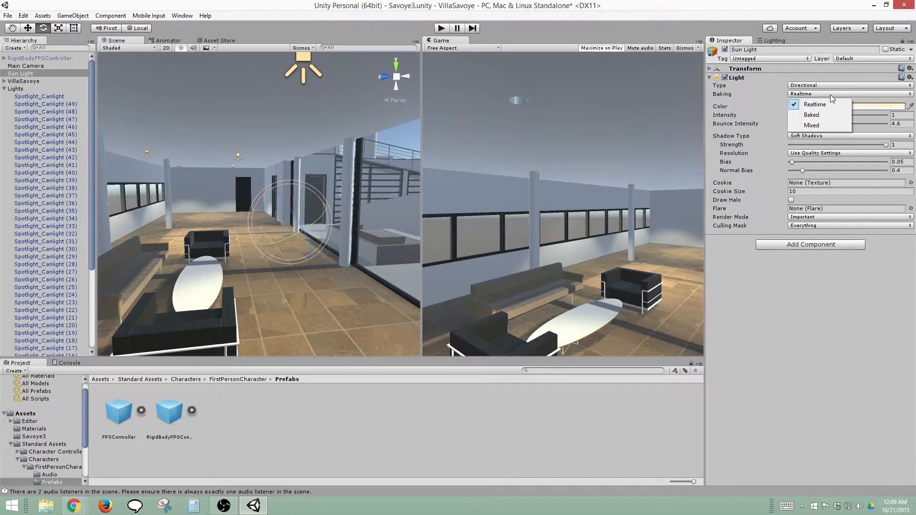
click(831, 136)
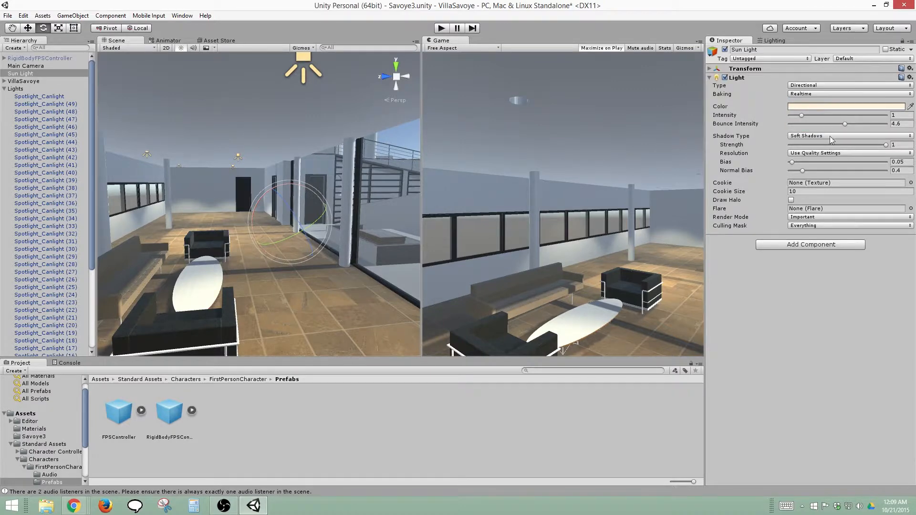
drag(845, 124, 889, 124)
Mark VillaSavoye and all its child objects as static and build the scene lighting
click(28, 81)
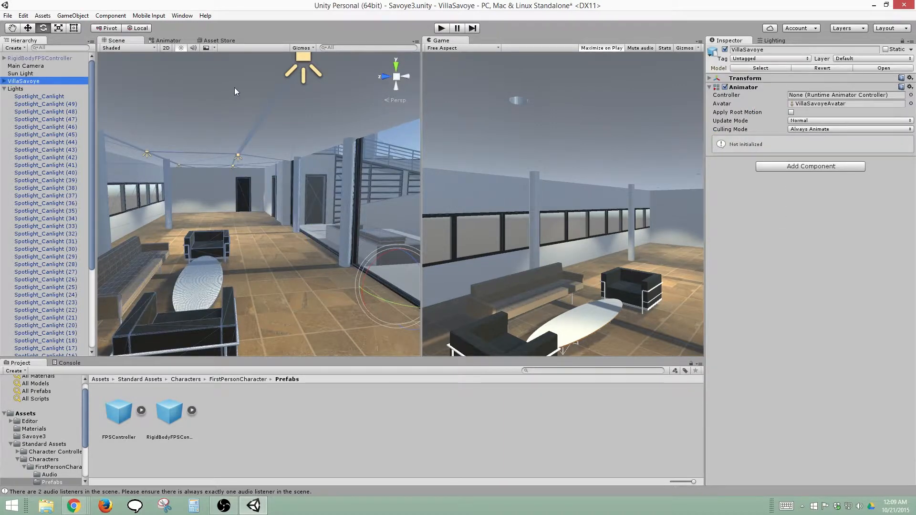
click(886, 50)
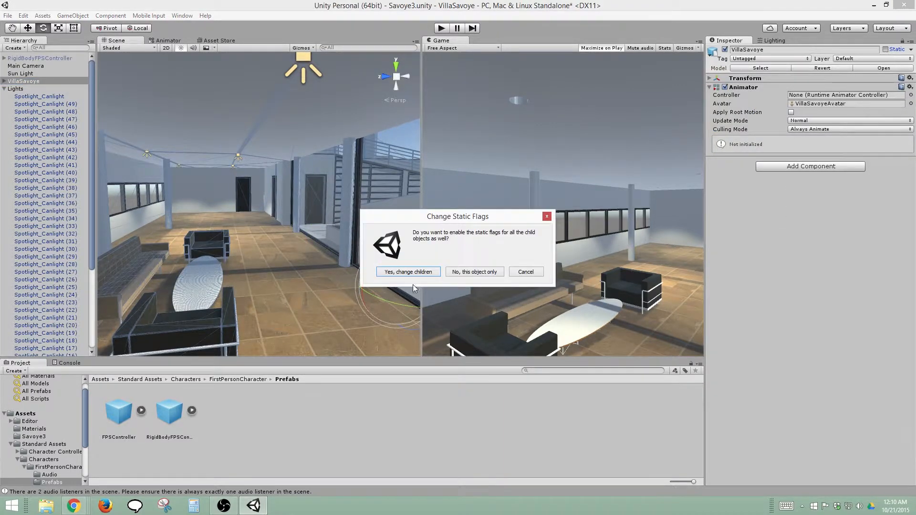
click(399, 273)
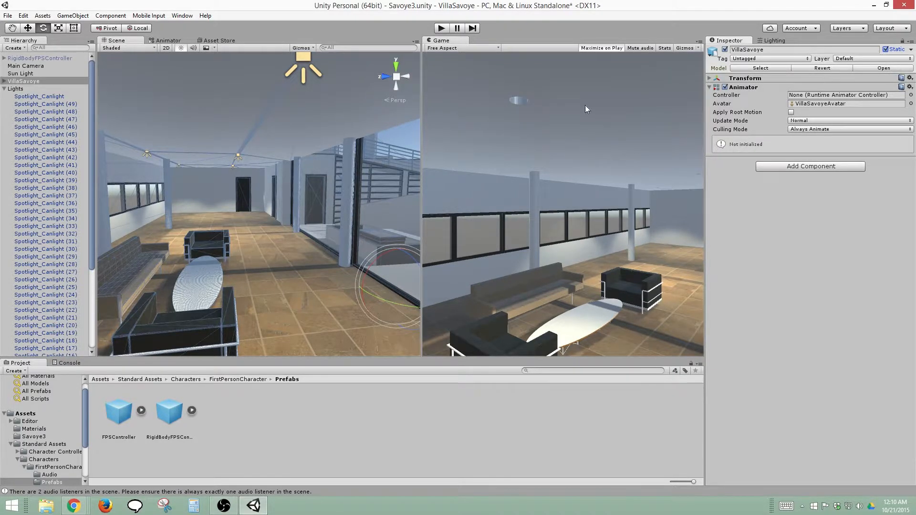
click(783, 41)
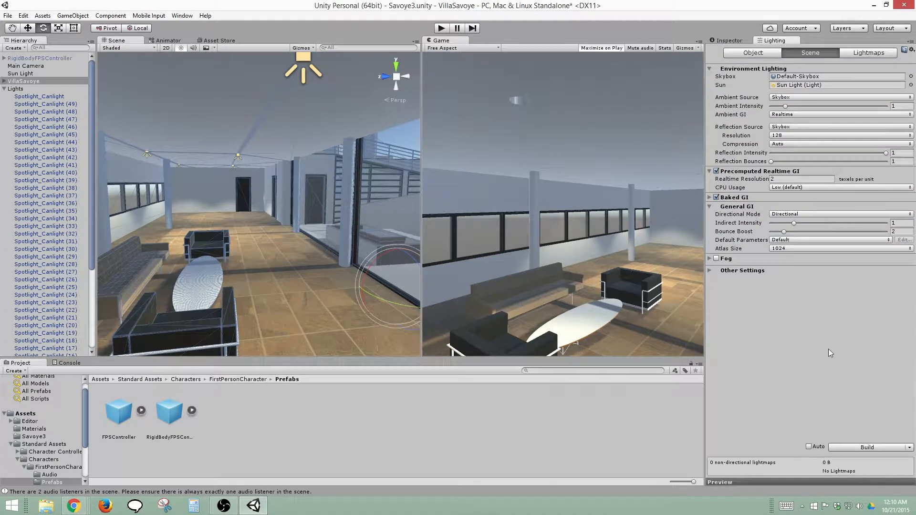
click(842, 450)
middle_drag(249, 247, 244, 254)
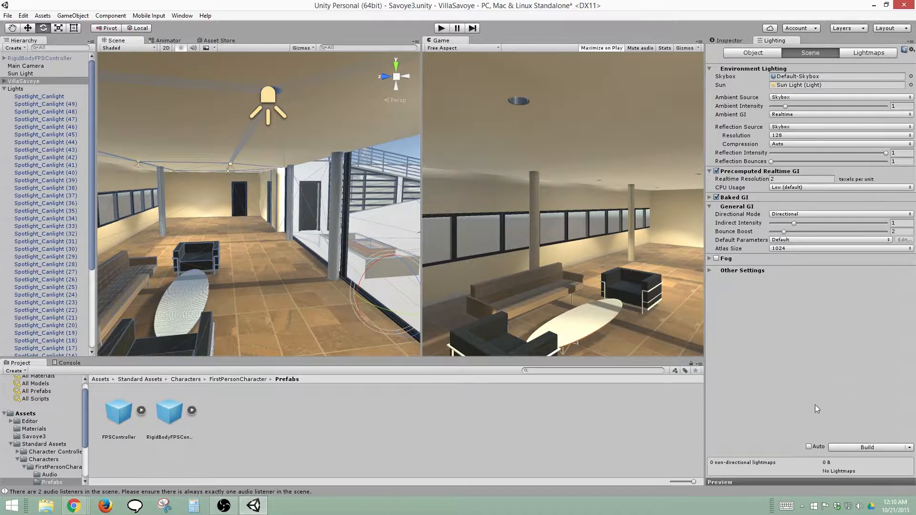
Collapse the Lights group, lower the Sun Light's Bounce Intensity to 1.47, and rebuild the scene lighting
click(4, 89)
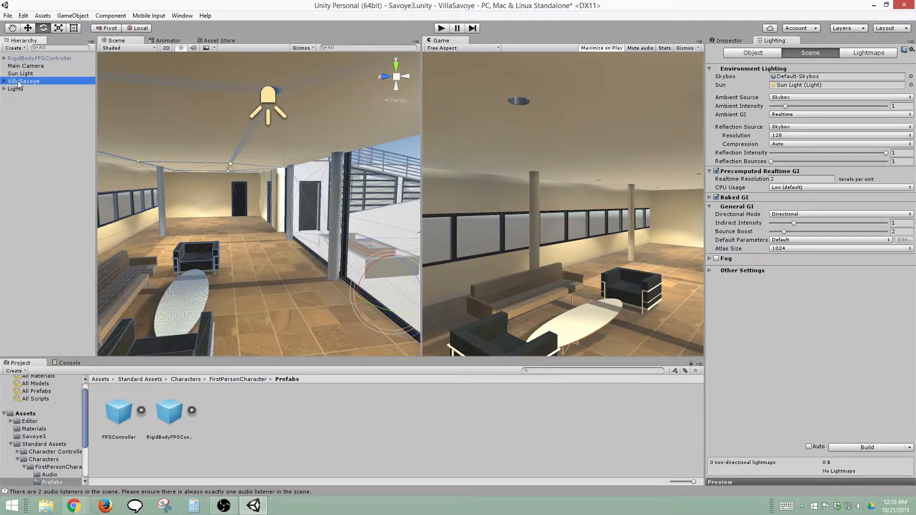
click(739, 42)
click(760, 41)
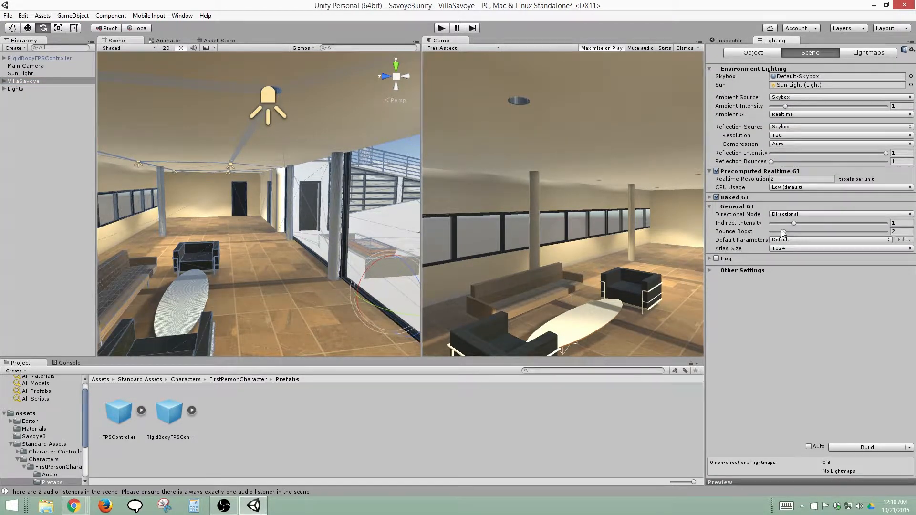
click(730, 40)
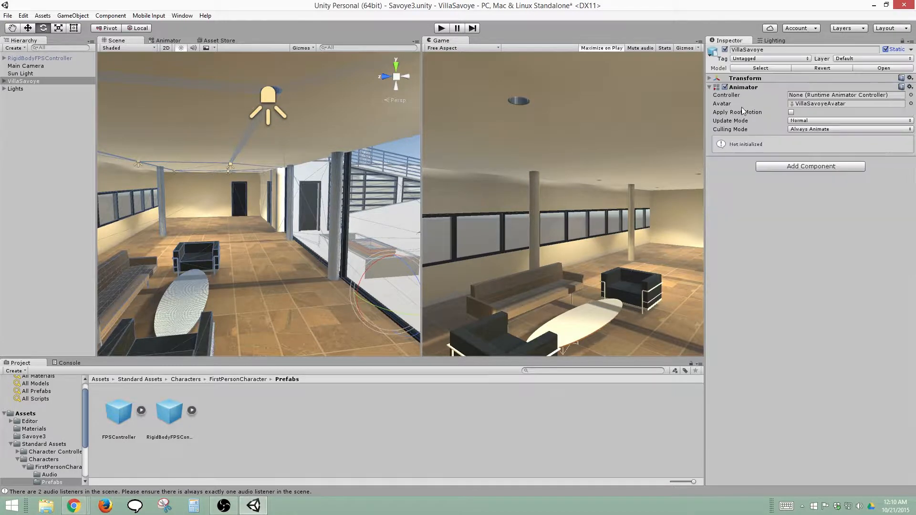
click(88, 74)
click(886, 126)
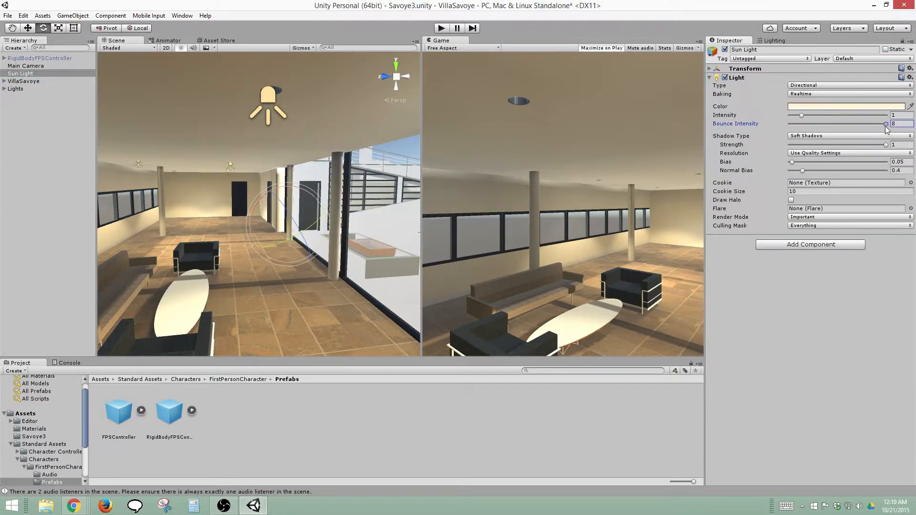
drag(861, 122, 809, 126)
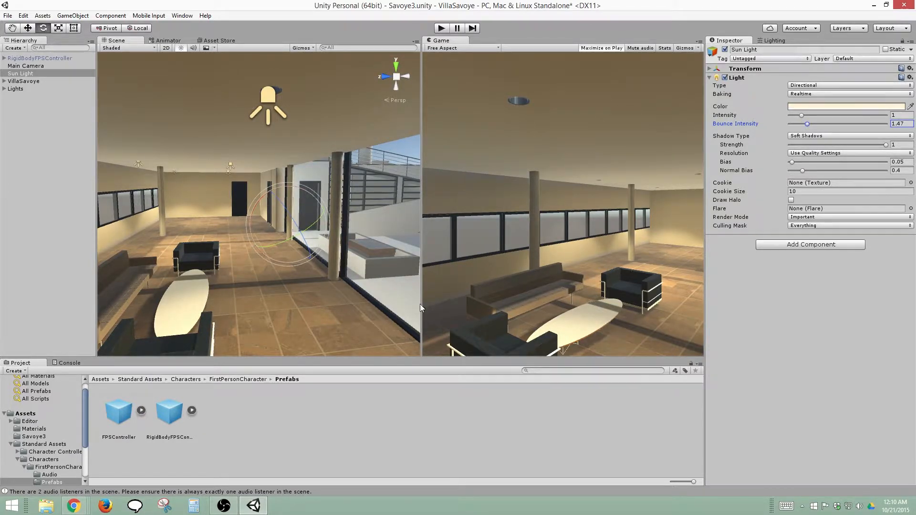
click(770, 41)
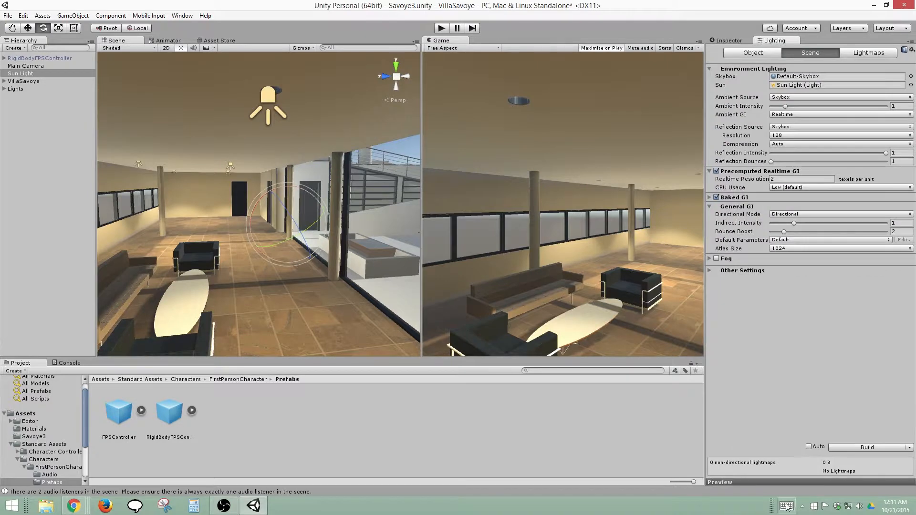
click(839, 449)
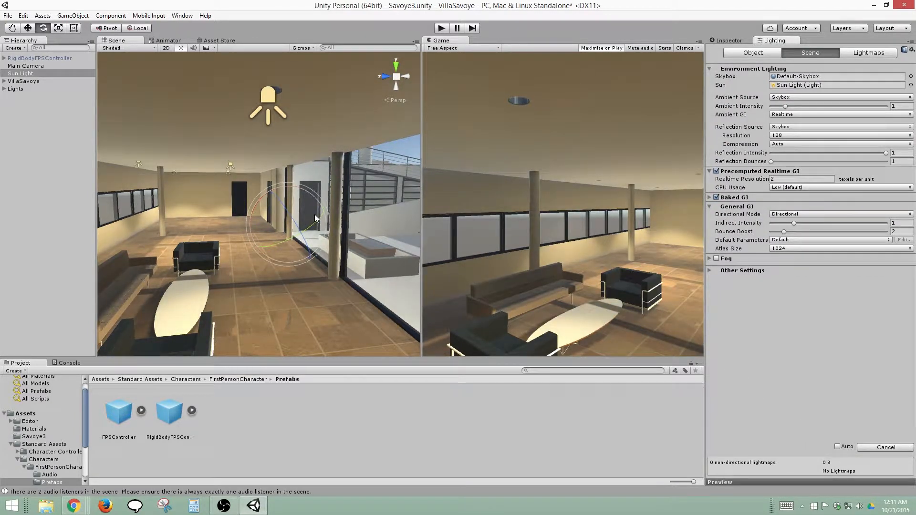
Examine the rebuilt lighting on the villa's exterior, its terrace and the living room
scroll(315, 213, down, 3)
scroll(297, 196, down, 6)
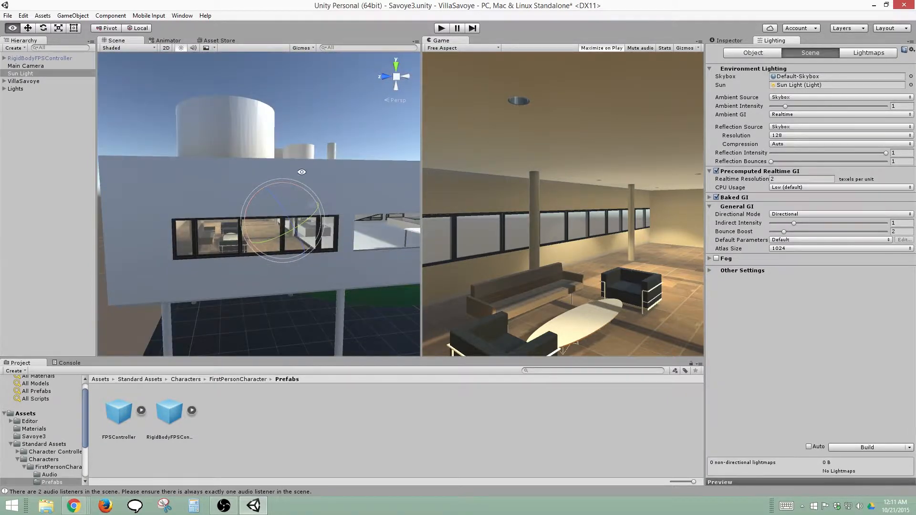
alt+drag(299, 190, 183, 208)
scroll(183, 208, up, 5)
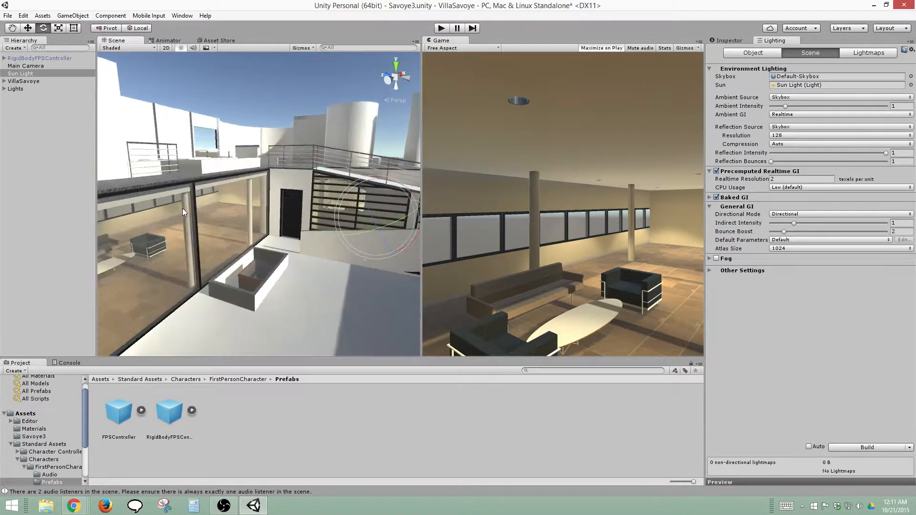
middle_drag(201, 204, 333, 166)
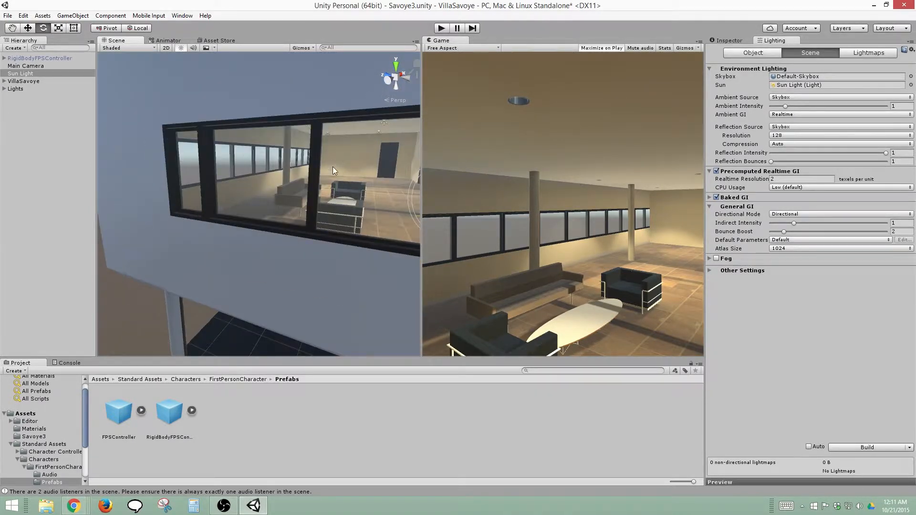
scroll(265, 176, up, 6)
scroll(262, 175, up, 3)
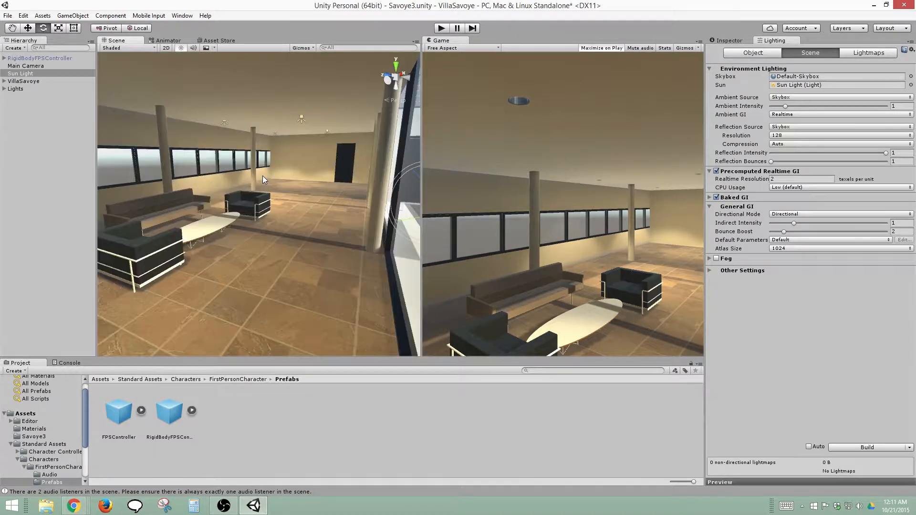
scroll(263, 175, down, 6)
Add a Reflection Probe to the scene
right_click(50, 132)
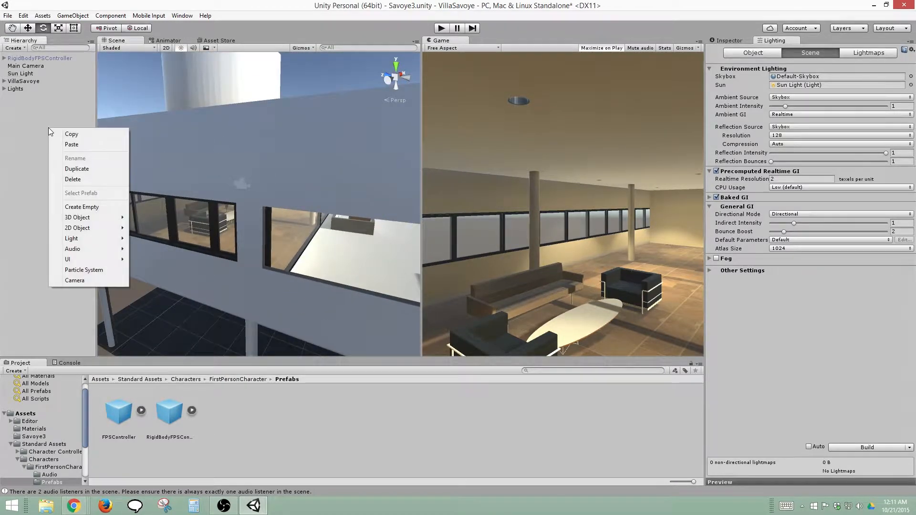
click(34, 115)
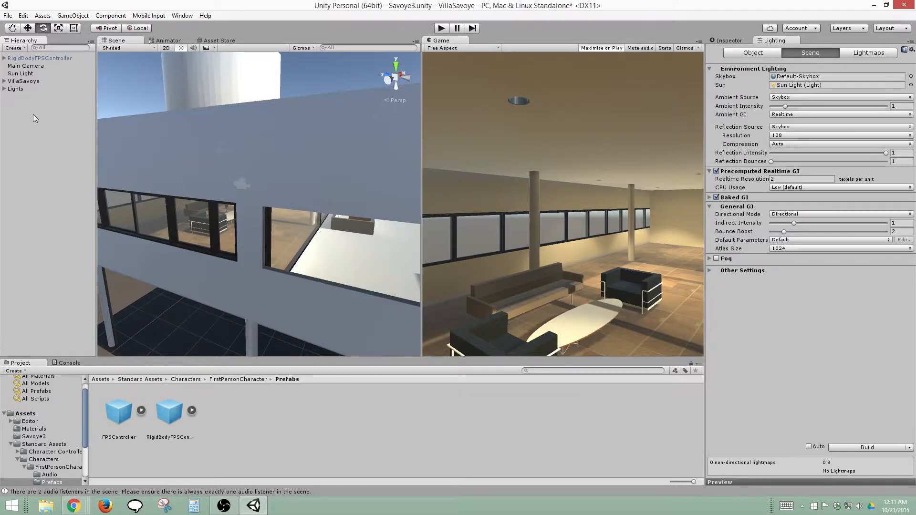
right_click(33, 113)
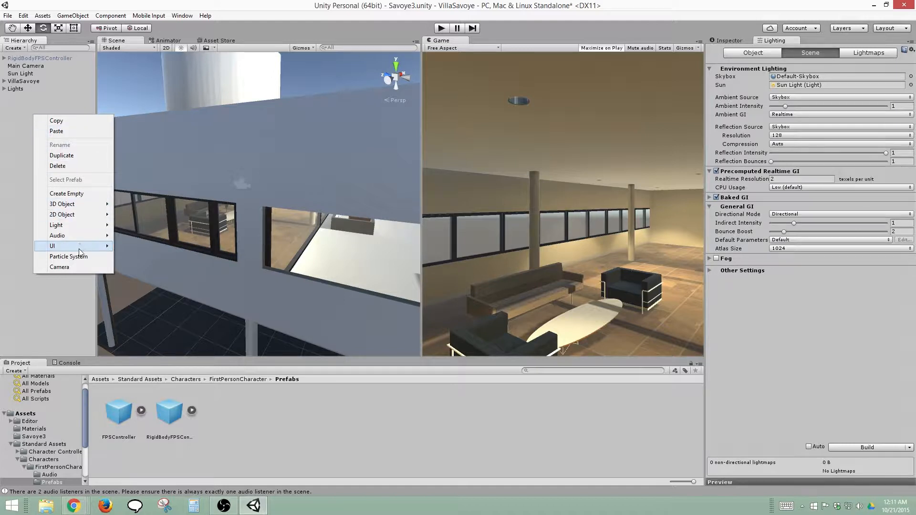
mouse_move(87, 225)
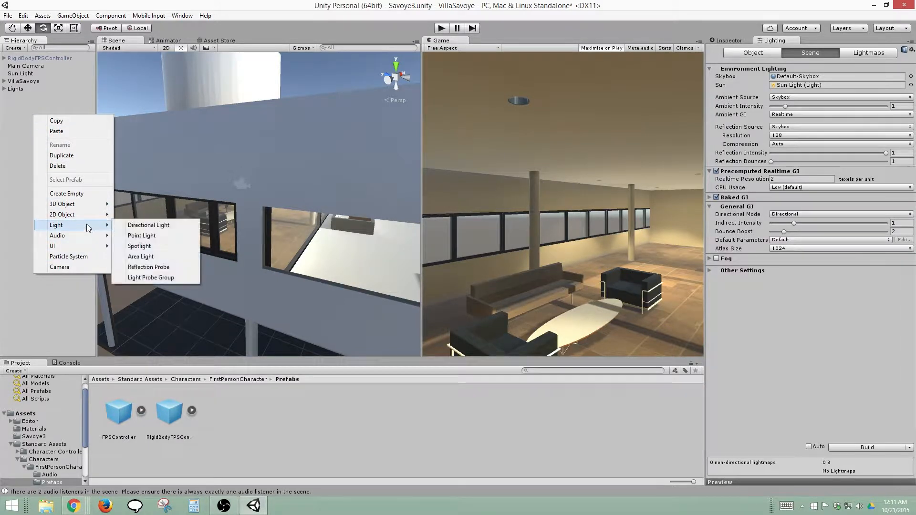
click(164, 266)
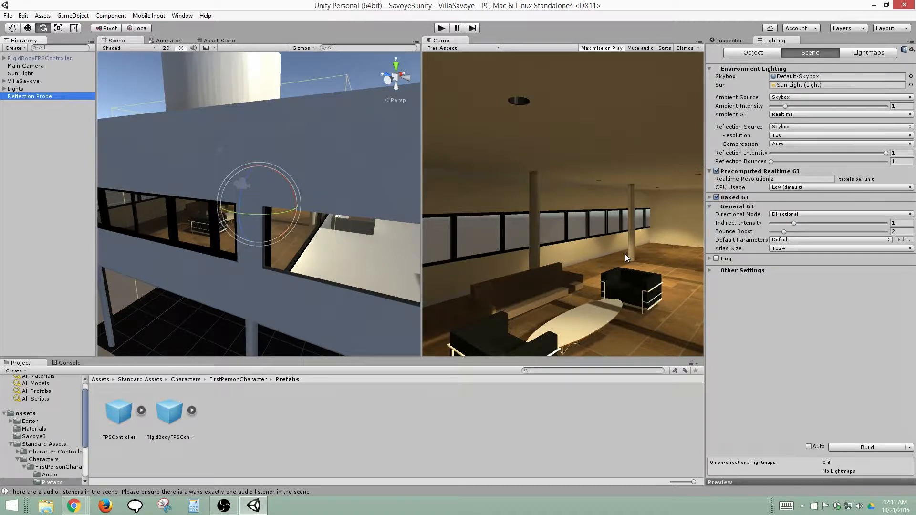
Dock the Game view beside the Project browser so the Scene view gets the full width above
scroll(257, 170, down, 6)
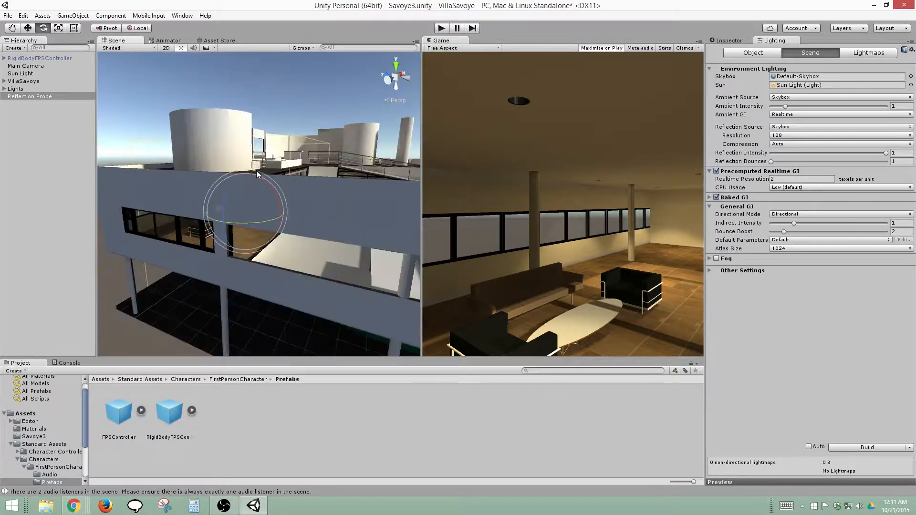
scroll(256, 168, down, 3)
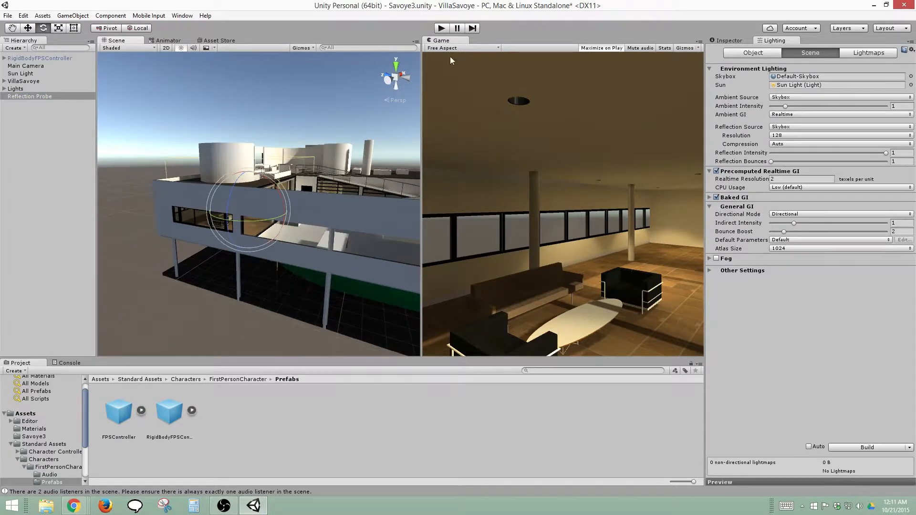
drag(441, 41, 594, 397)
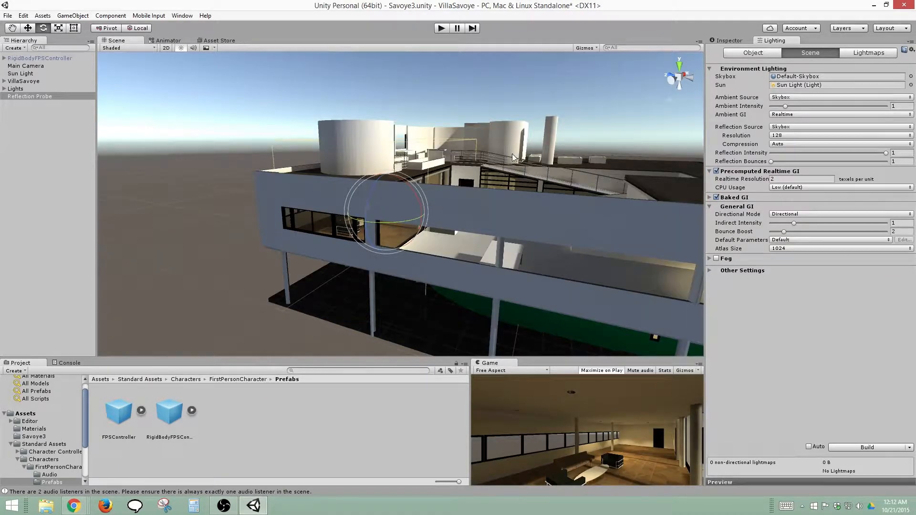
Set the Reflection Probe's position to 0, 0, 0
middle_drag(512, 163, 413, 192)
alt+drag(413, 191, 303, 257)
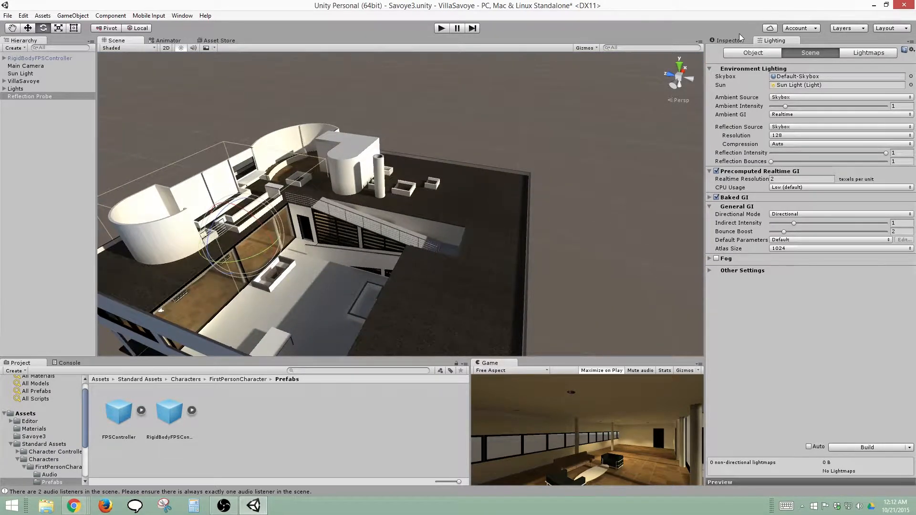
click(725, 40)
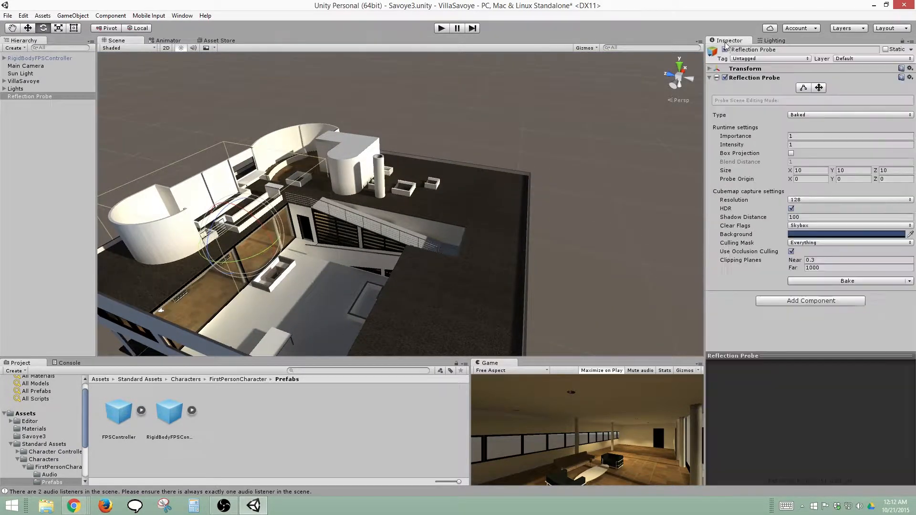
click(741, 70)
click(796, 77)
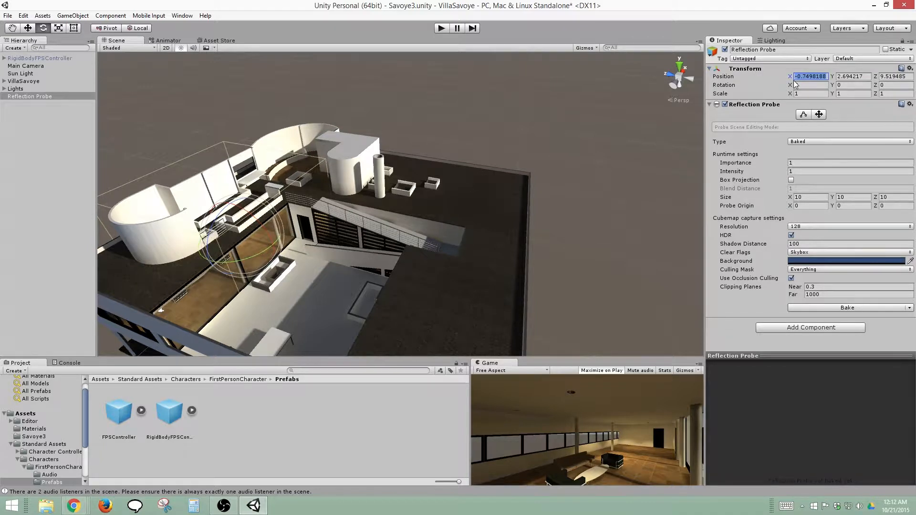
text(0)
key(Tab)
text(0)
key(Tab)
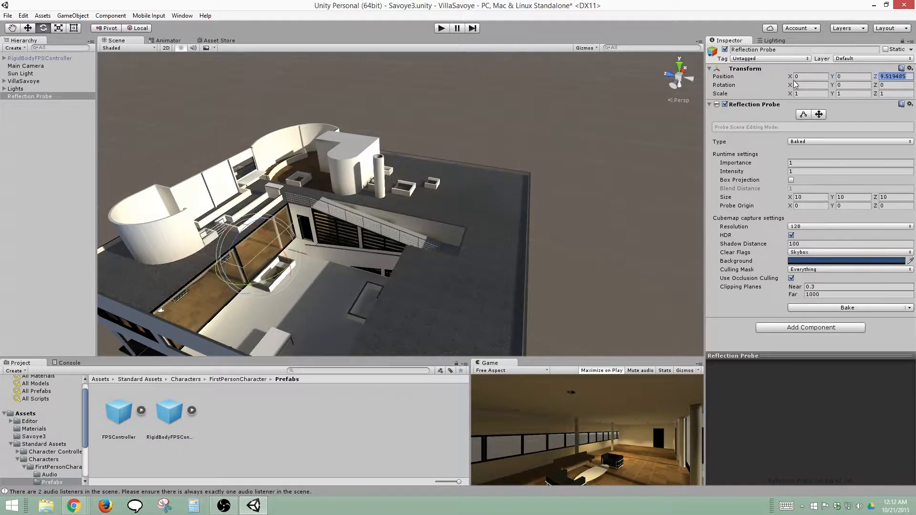
text(0)
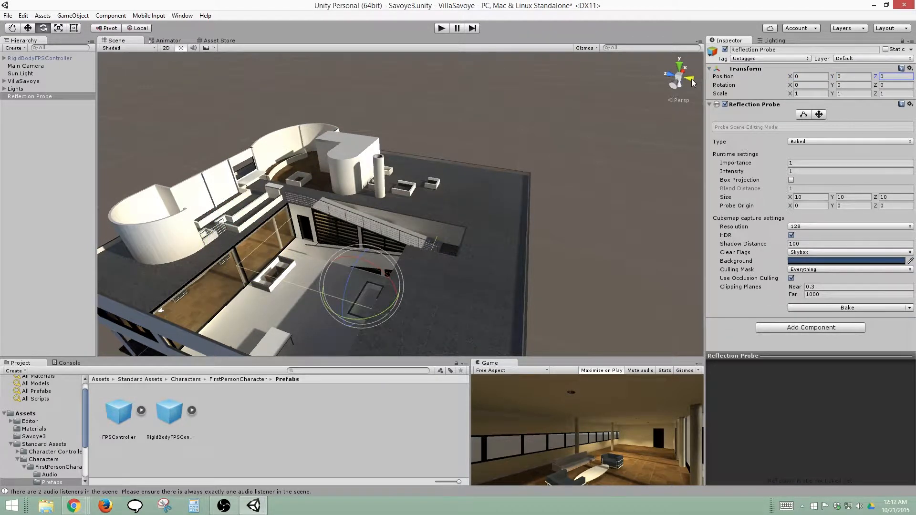
Raise the Reflection Probe along Y to 4.4, viewing the villa from the back
click(691, 79)
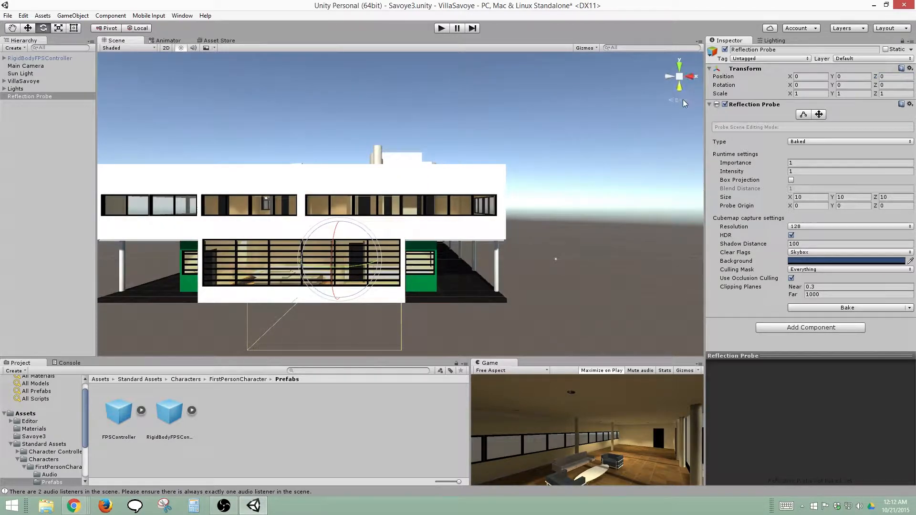
click(683, 102)
key(w)
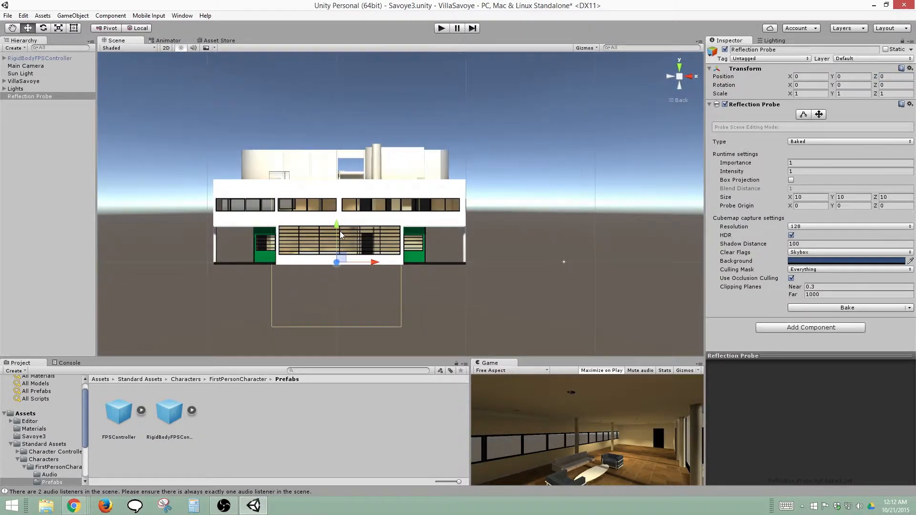
drag(337, 227, 344, 170)
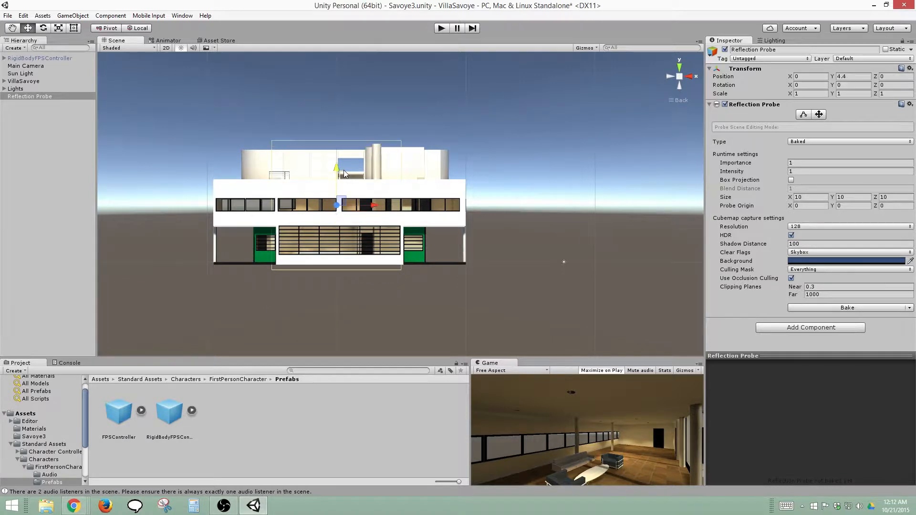
In top view, stretch the Reflection Probe's bounds along positive X to the villa's edge, making the X size about 15.03
click(679, 67)
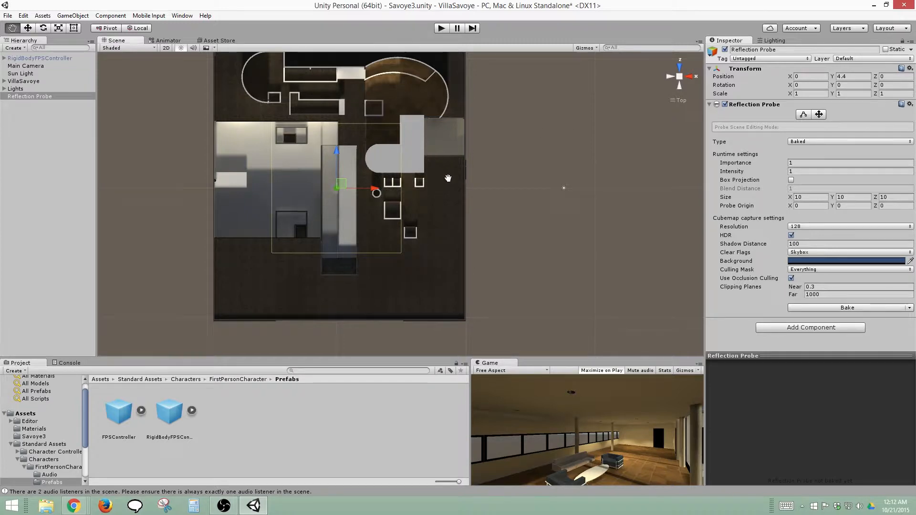
middle_drag(428, 155, 449, 180)
scroll(448, 179, down, 1)
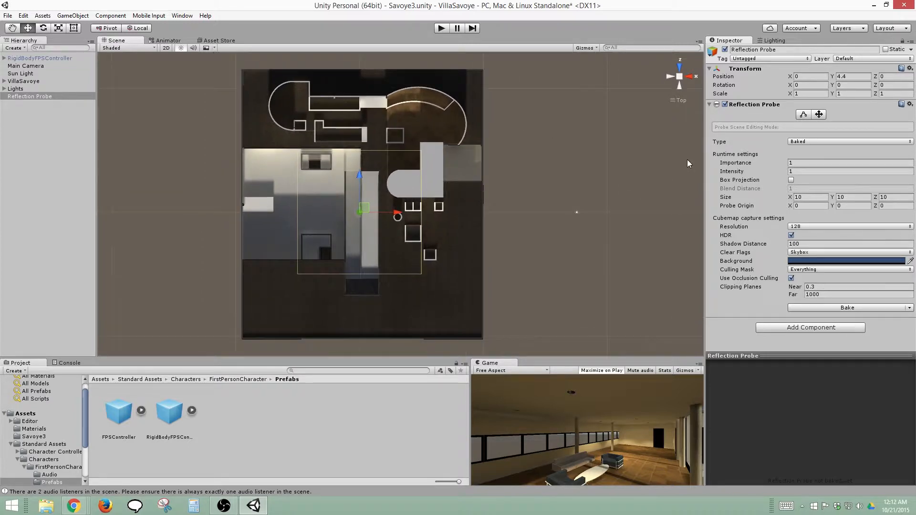
click(804, 115)
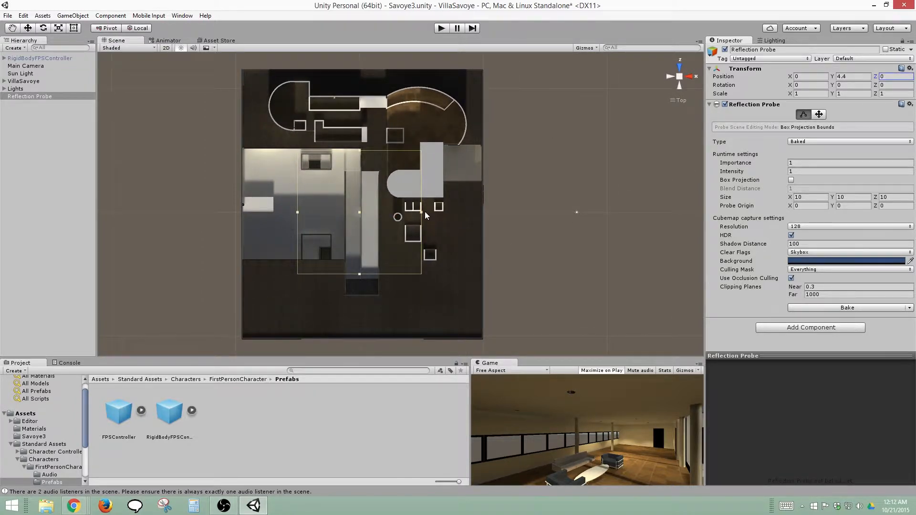
drag(422, 212, 484, 214)
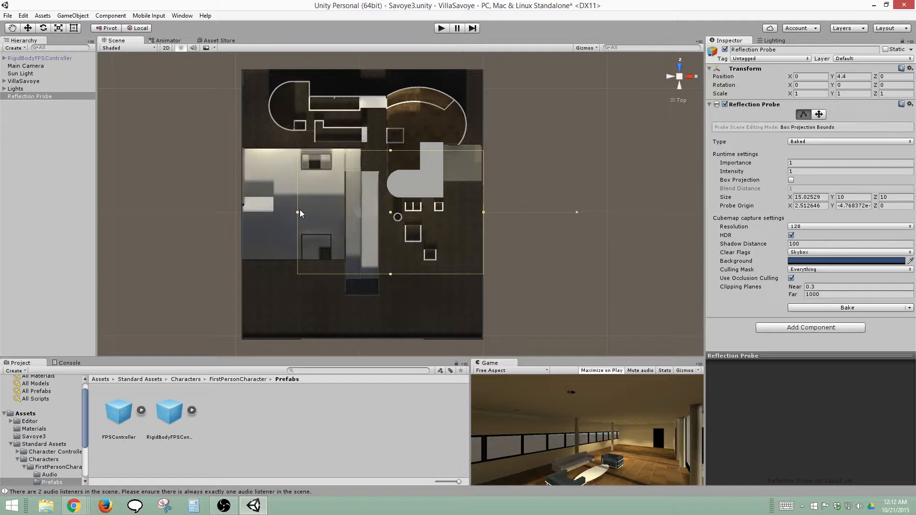
Extend the Reflection Probe's bounds to the villa's other three edges, about 19.66 in X and 22.29 in Z
key(w)
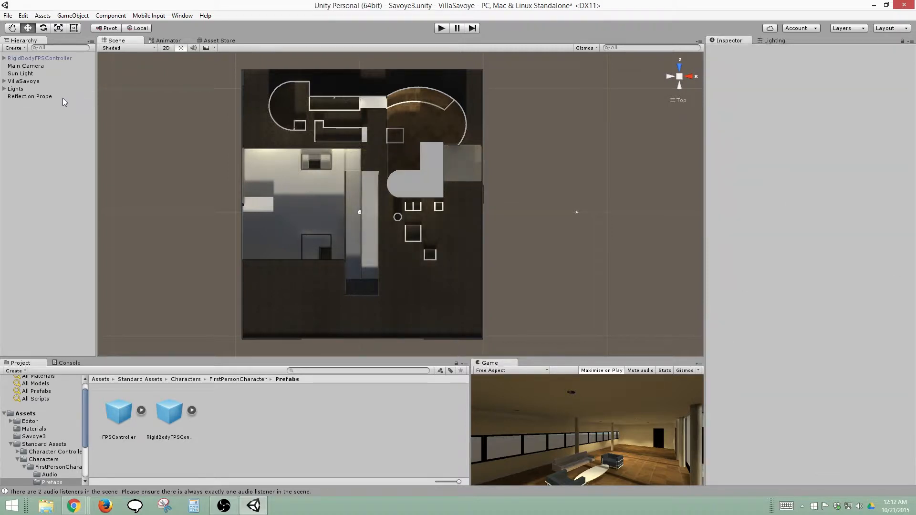
click(62, 97)
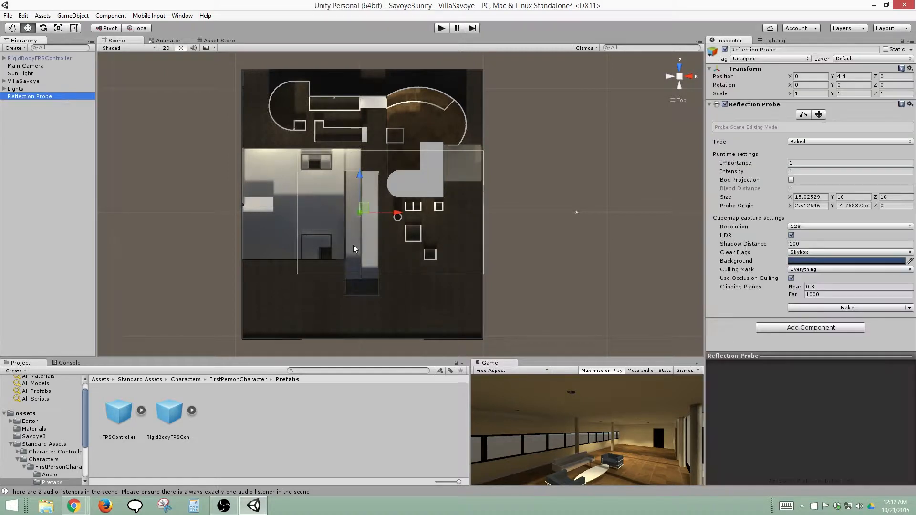
click(804, 114)
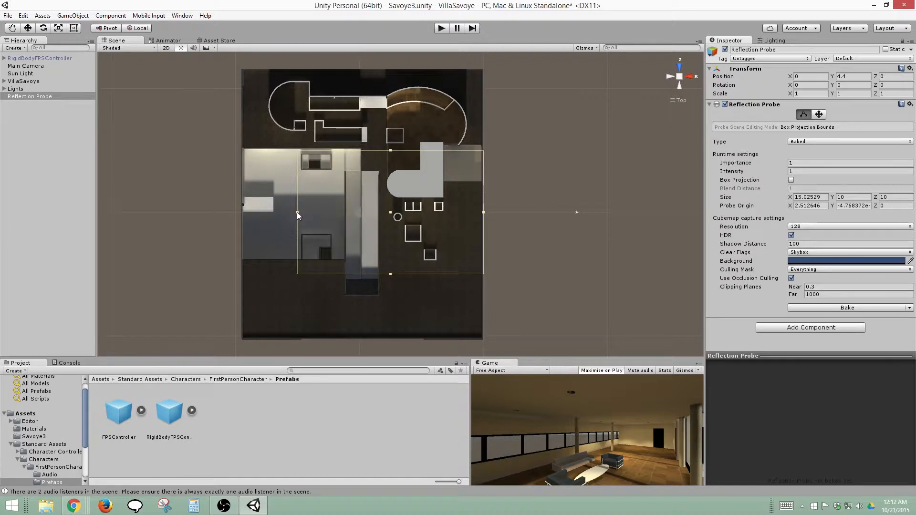
drag(298, 212, 240, 209)
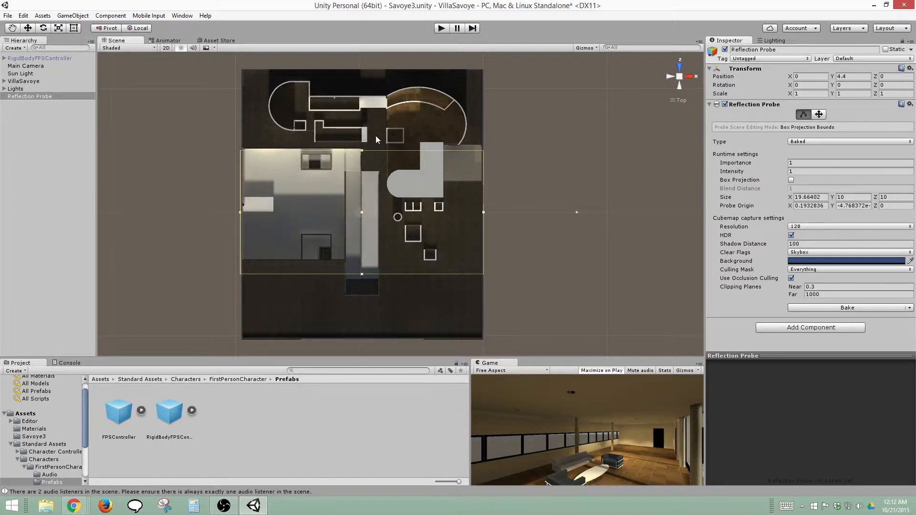
drag(362, 152, 369, 67)
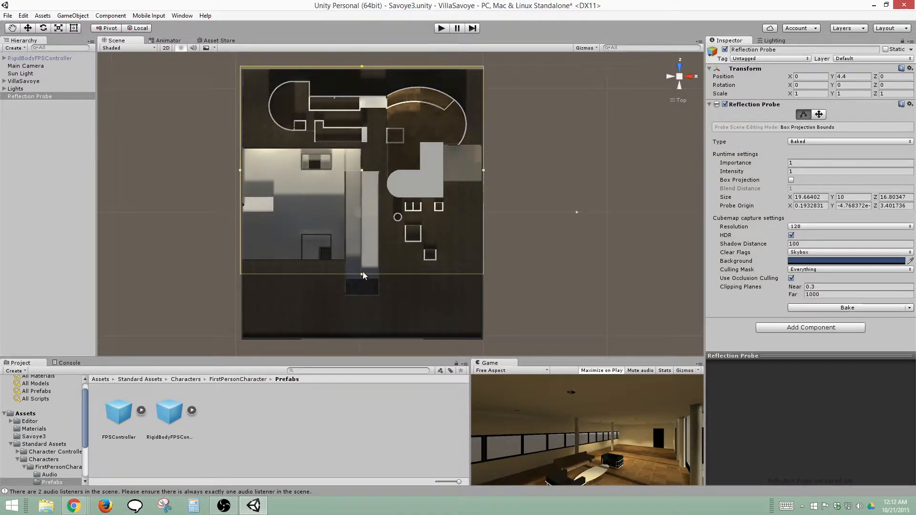
drag(365, 311, 368, 341)
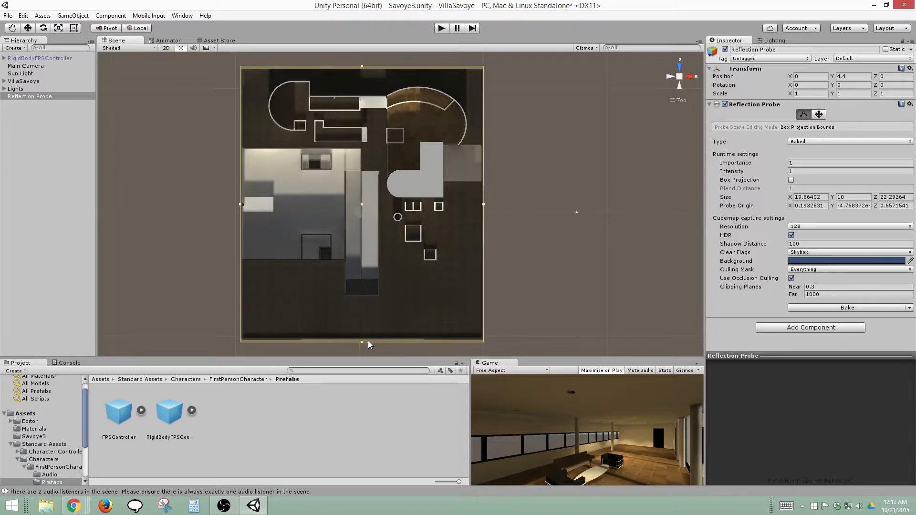
click(804, 115)
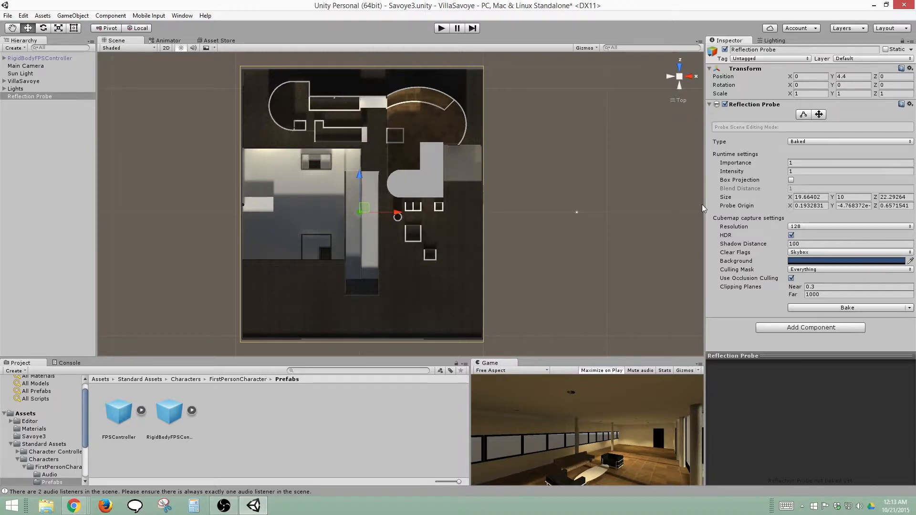
Set the Reflection Probe's type to Realtime, then enlarge and rotate its preview sphere
click(859, 141)
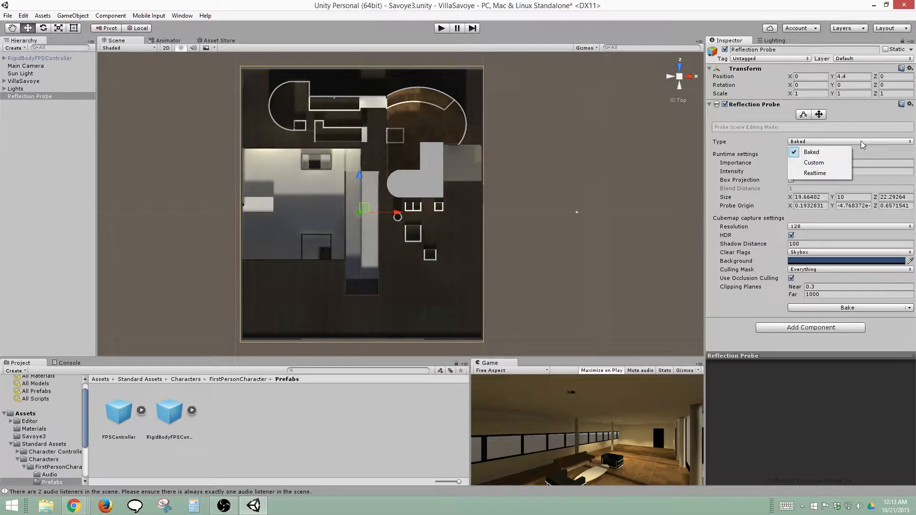
click(819, 173)
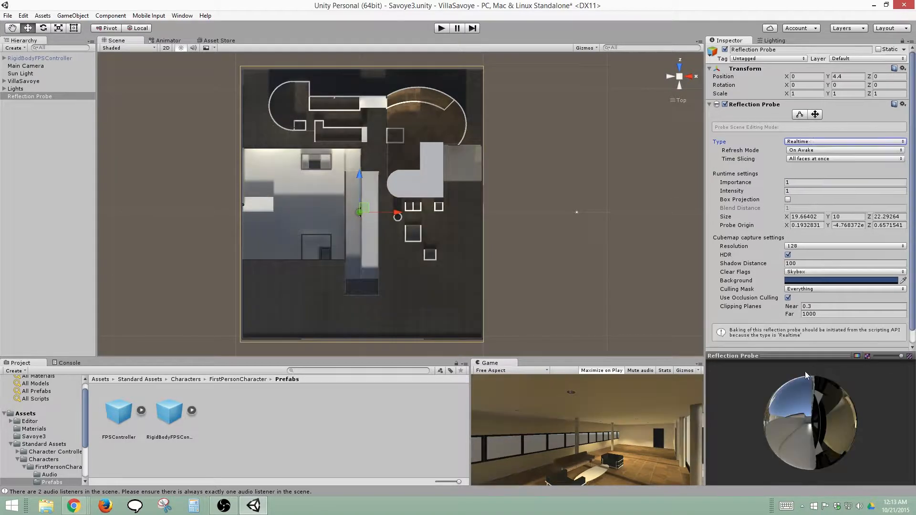
drag(812, 358, 811, 310)
drag(811, 377, 873, 403)
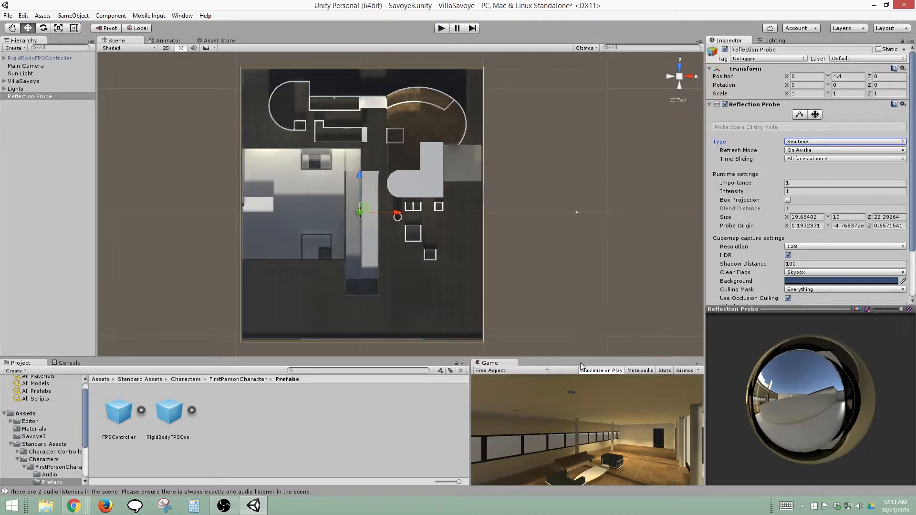
Examine the reflections on the living room floor, the furniture and the glass facing the terrace in perspective view
click(677, 99)
alt+drag(492, 143, 404, 223)
scroll(366, 218, up, 10)
scroll(333, 247, up, 10)
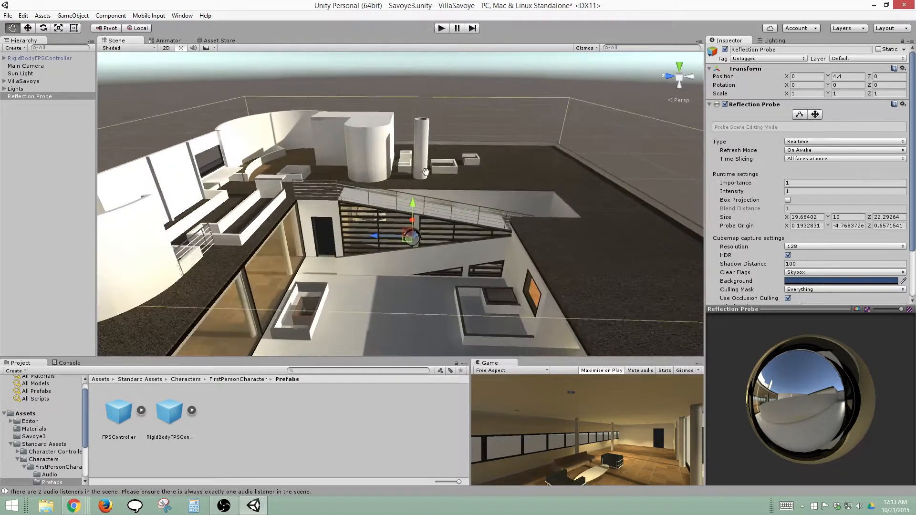
middle_drag(478, 118, 440, 179)
scroll(443, 181, up, 6)
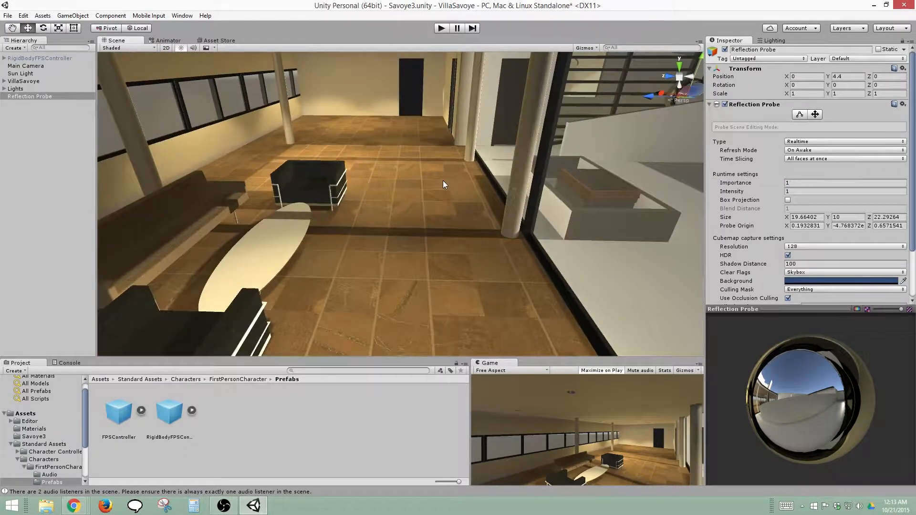
alt+drag(443, 180, 367, 162)
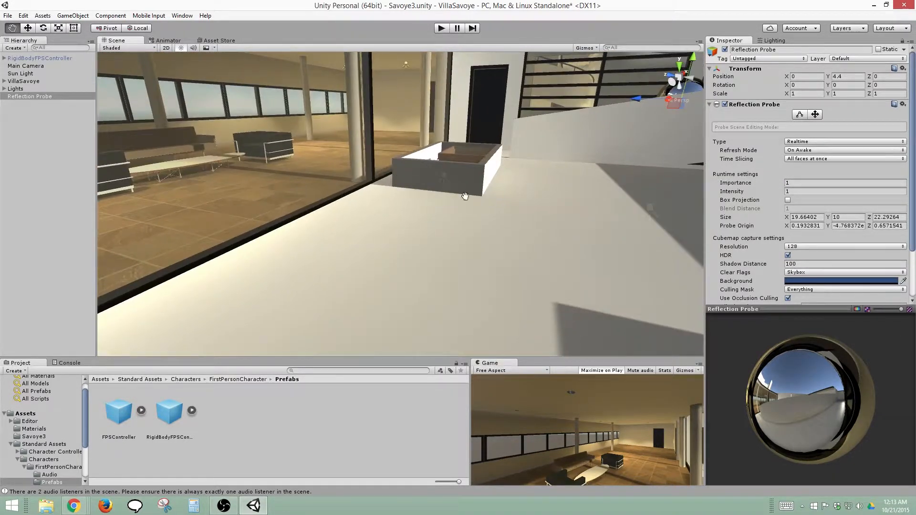
mouse_move(466, 197)
middle_down()
mouse_move(485, 198)
mouse_move(471, 197)
middle_up()
scroll(471, 197, up, 3)
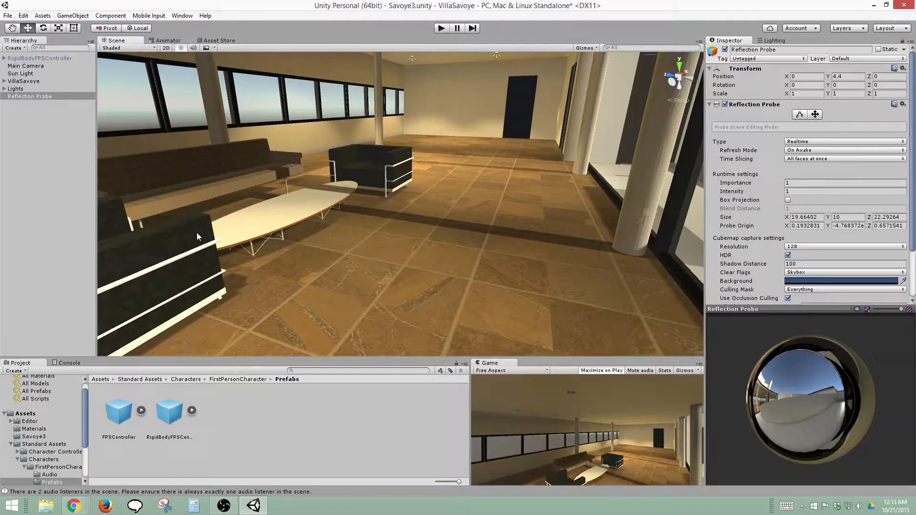
middle_drag(430, 198, 391, 207)
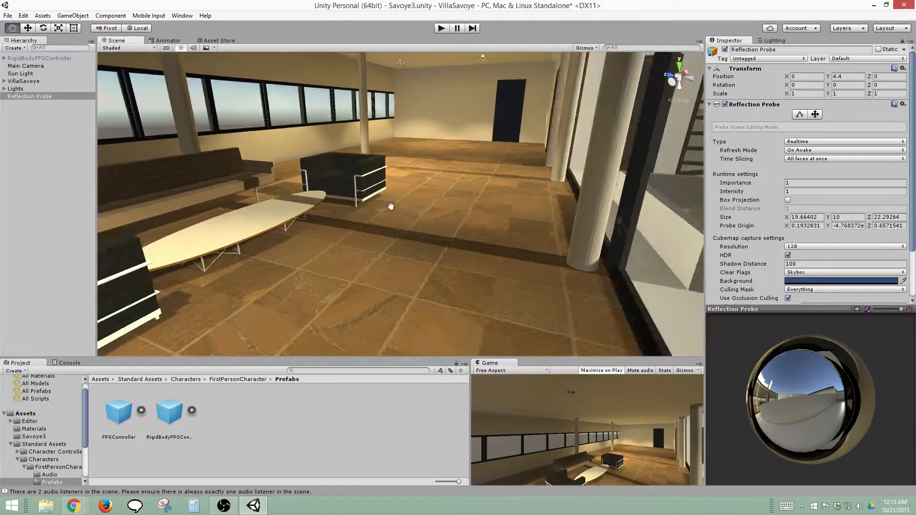
right_drag(390, 206, 434, 217)
middle_drag(434, 217, 430, 262)
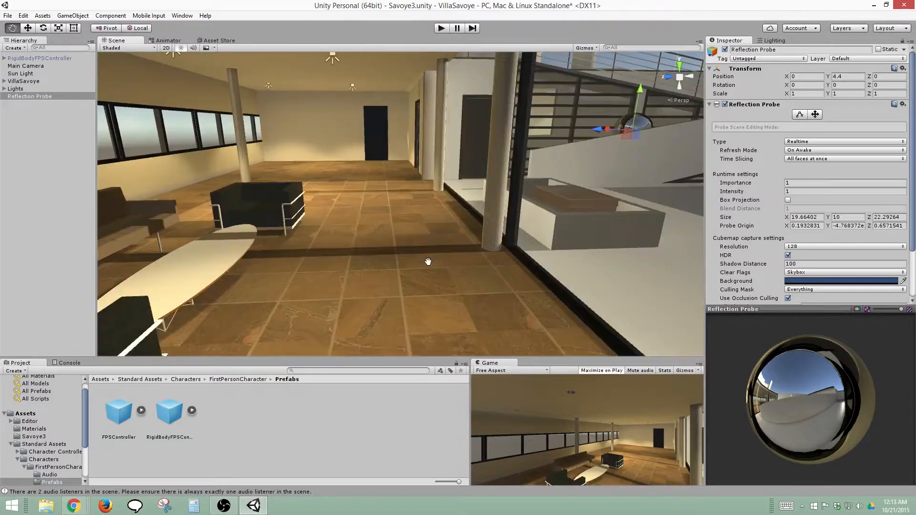
middle_drag(607, 220, 486, 242)
alt+drag(332, 255, 503, 239)
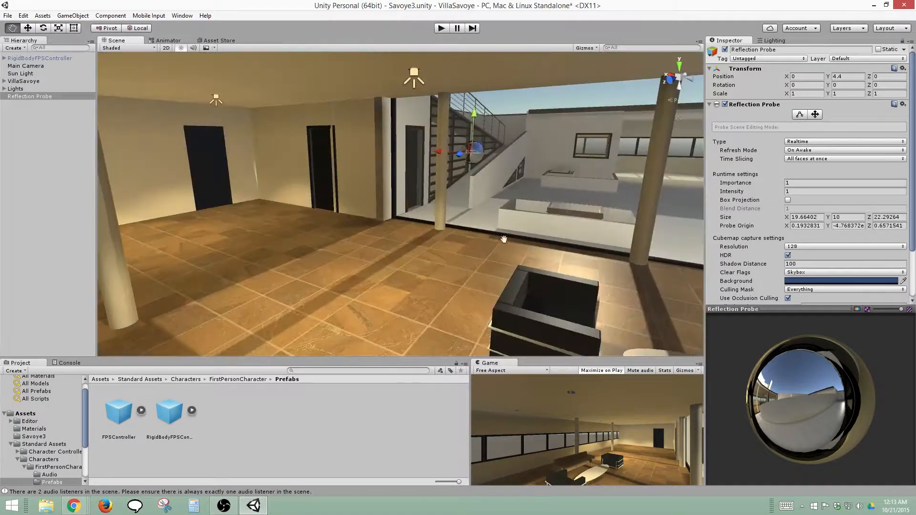
middle_drag(503, 239, 324, 231)
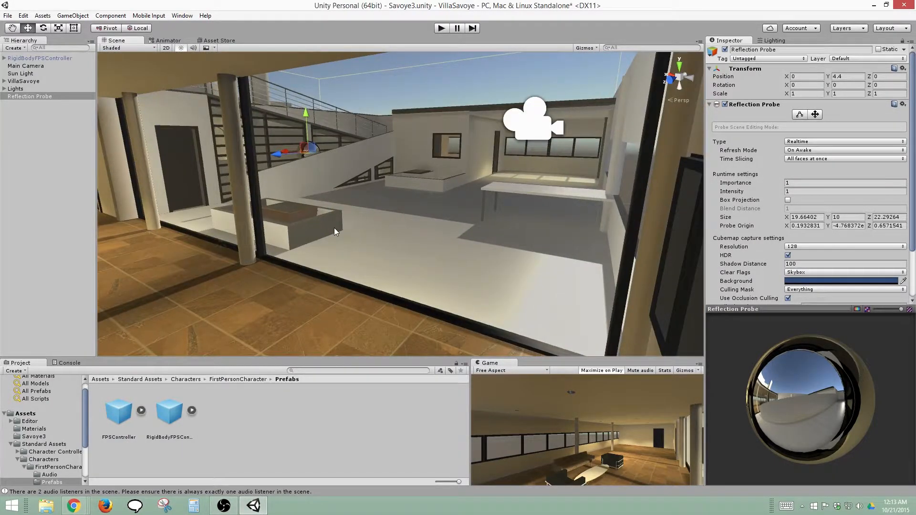
Select the Glass object between the living room and terrace and set its material's Albedo alpha to 72
click(334, 229)
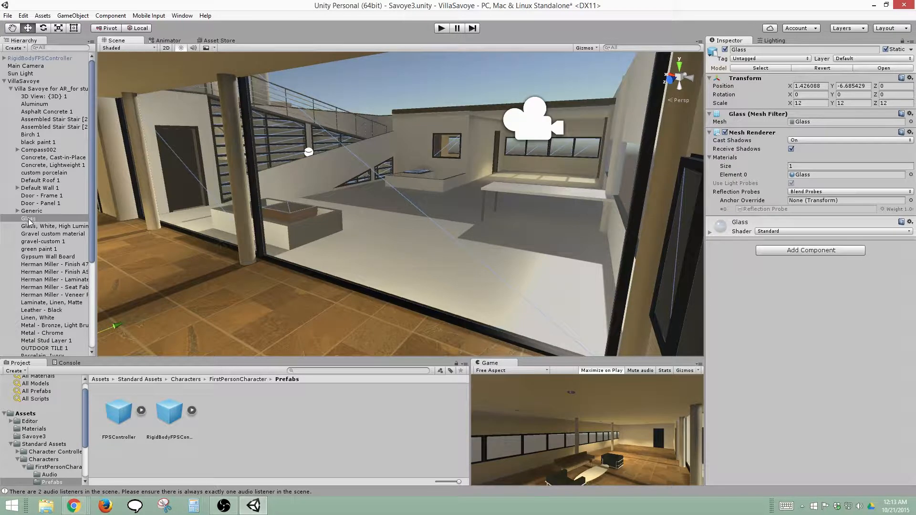
click(748, 227)
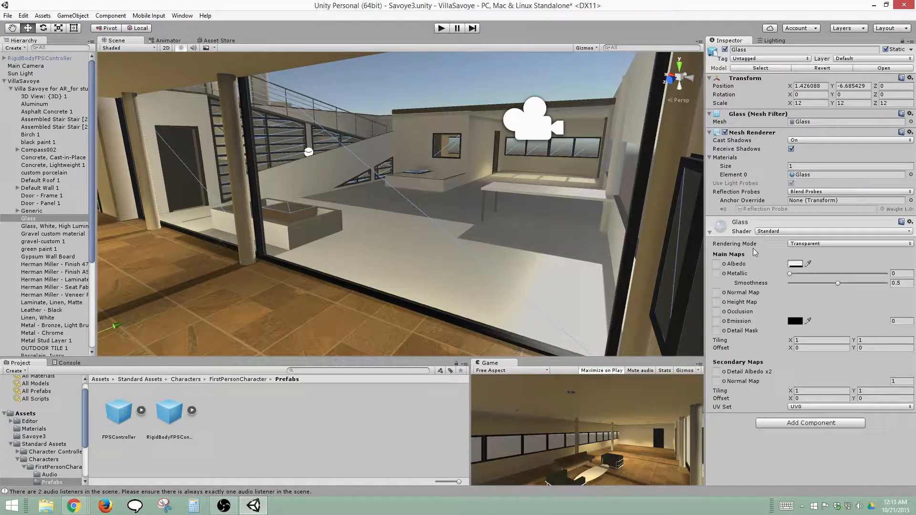
click(794, 263)
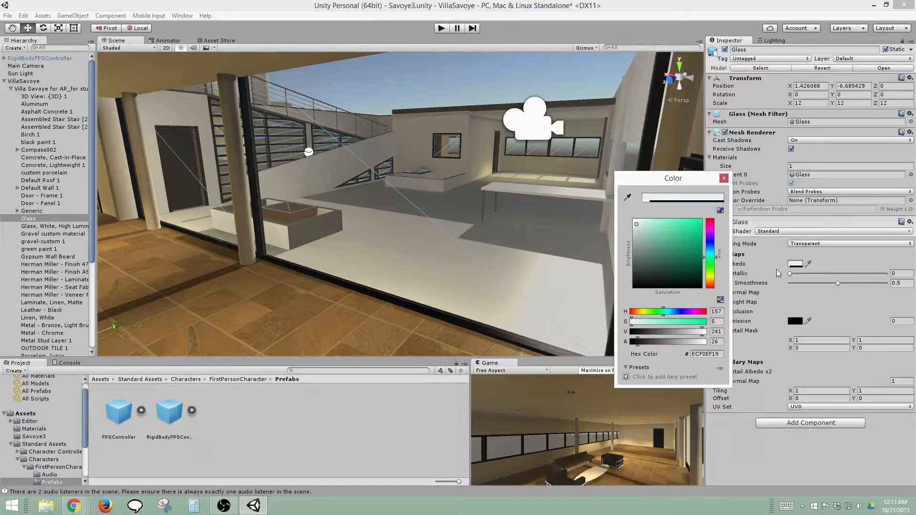
drag(663, 344, 651, 340)
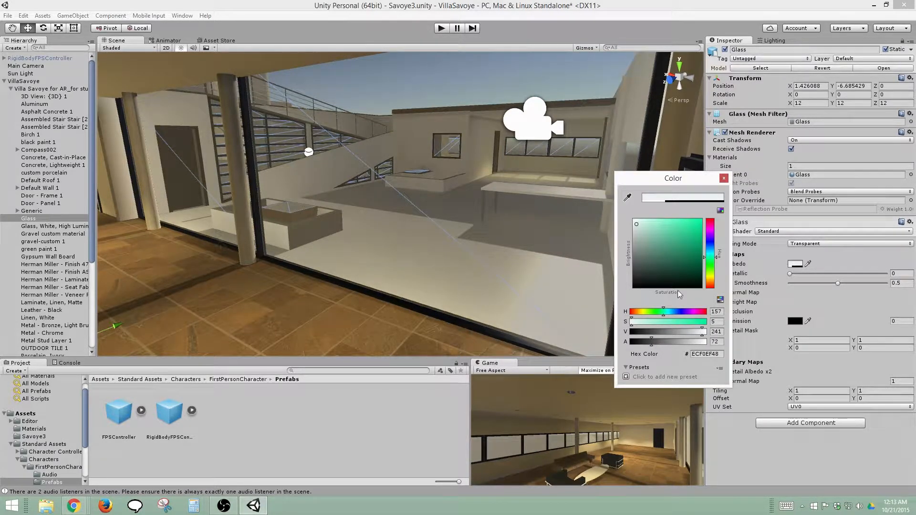
click(724, 179)
Set the Glass material's Smoothness to 0.896 while comparing how sharply the terrace glass reflects
click(839, 283)
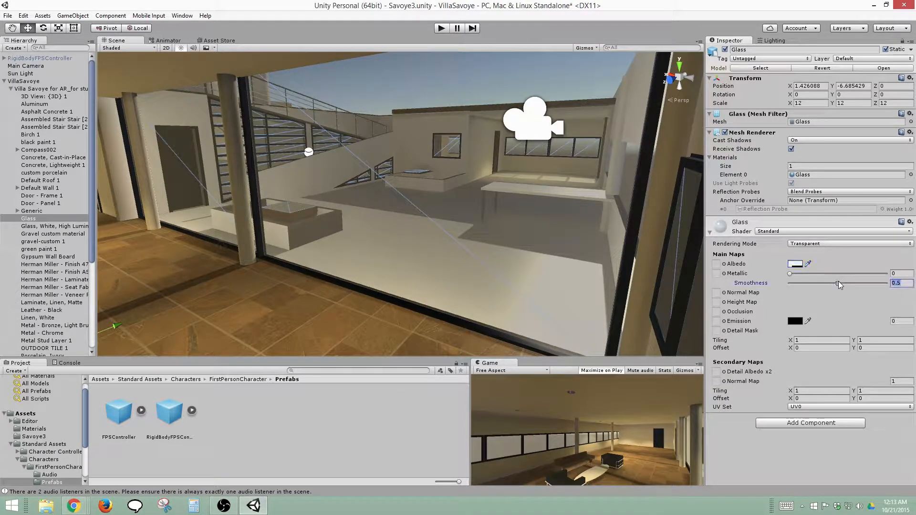
drag(840, 285, 888, 284)
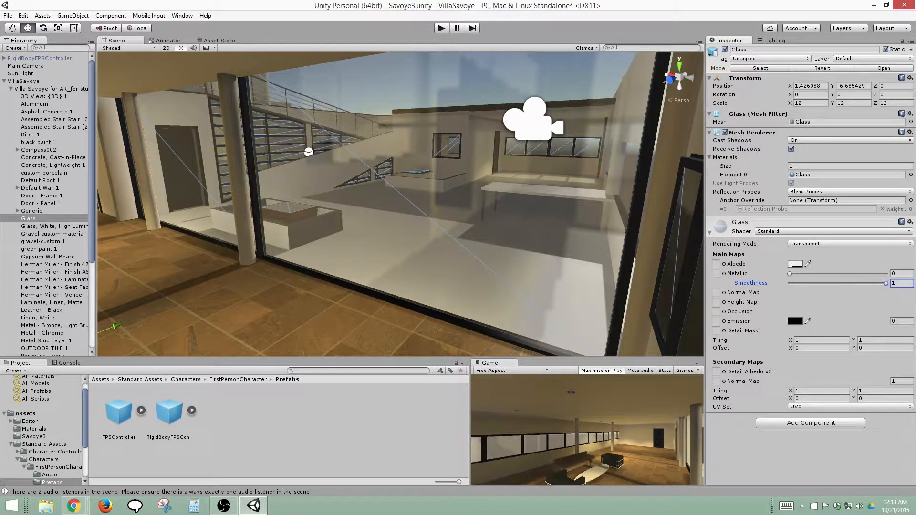
alt+drag(647, 262, 691, 279)
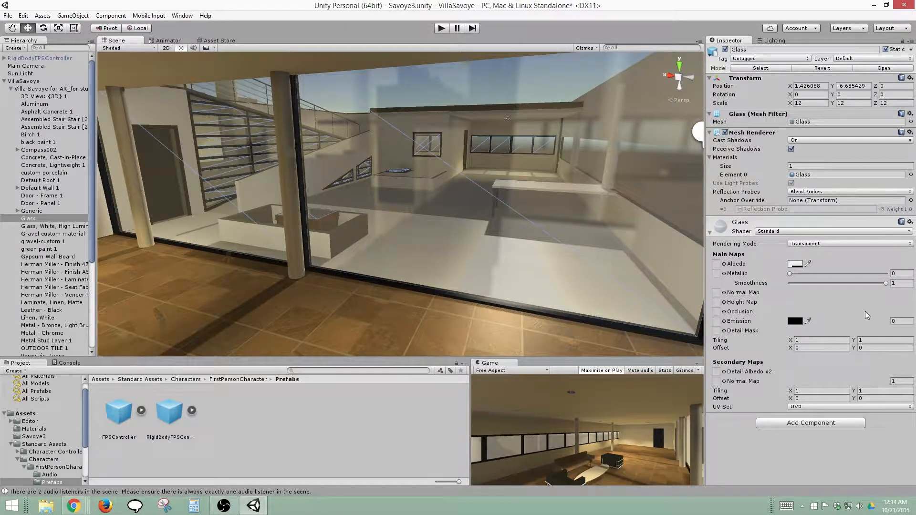
drag(883, 284, 858, 282)
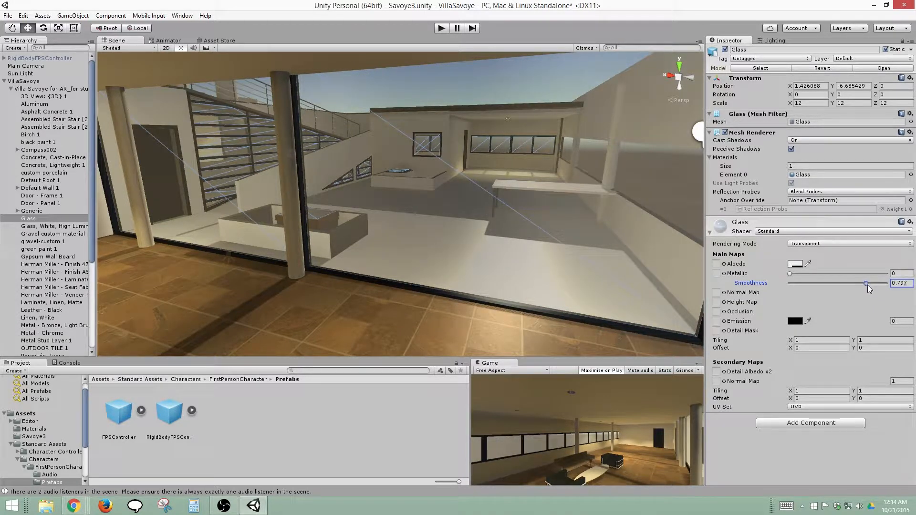
click(868, 284)
drag(868, 285, 875, 287)
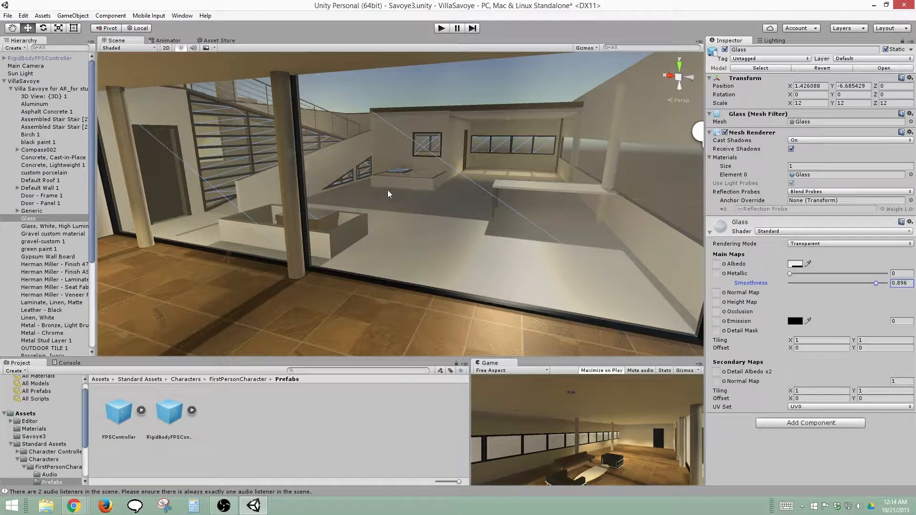
Open the project's Materials folder and enlarge the asset area to show more materials
click(32, 430)
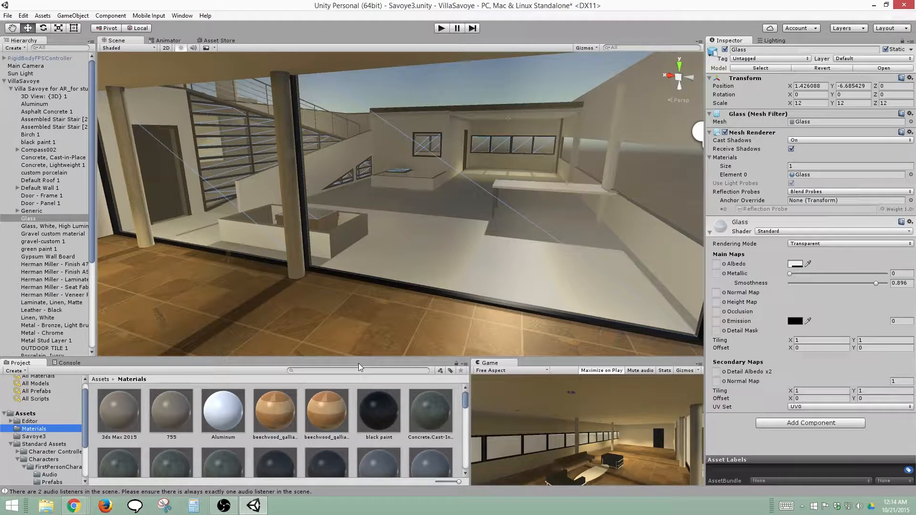
drag(359, 359, 385, 303)
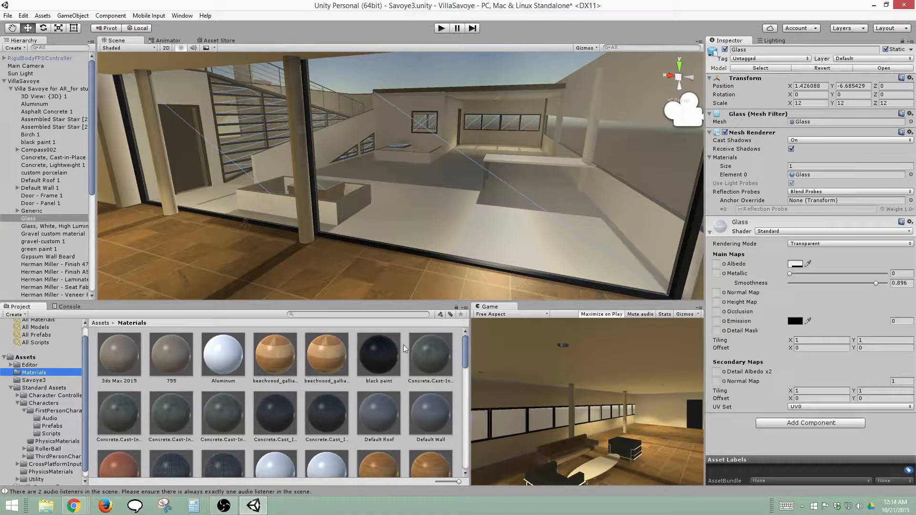
mouse_move(463, 344)
mouse_down()
mouse_move(428, 454)
mouse_move(468, 337)
mouse_up()
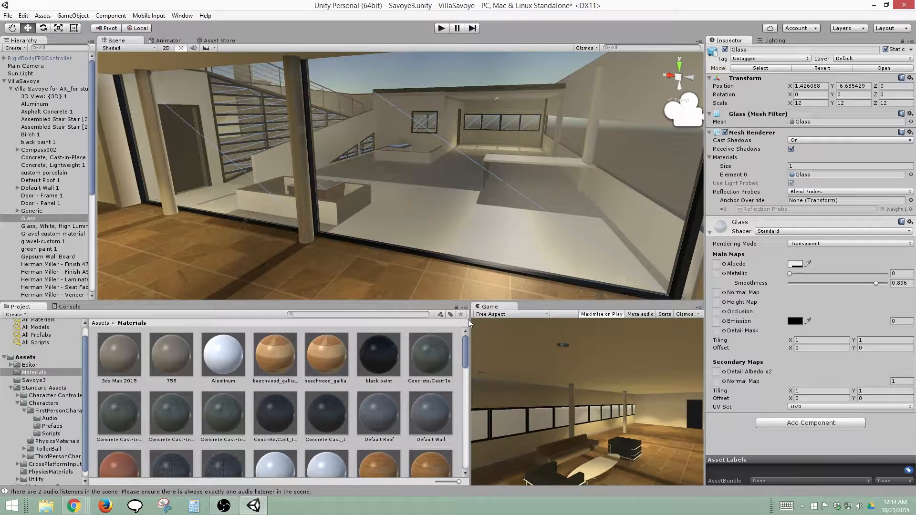
Find references to the 3ds Max 2015 material in the scene and delete that material from the project
click(122, 354)
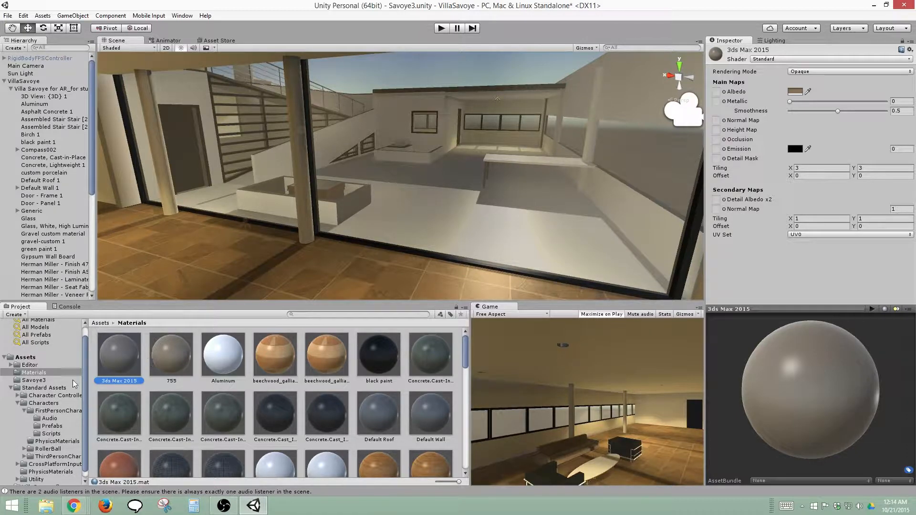
right_click(113, 354)
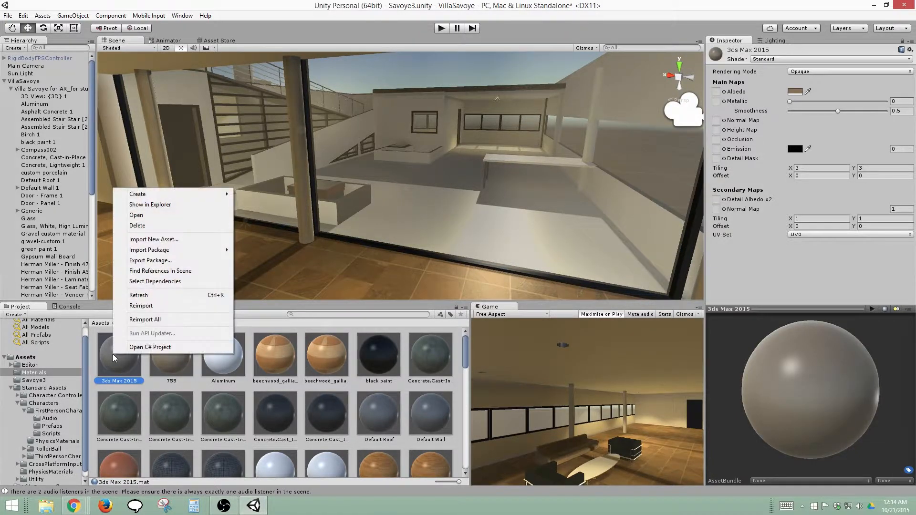
click(208, 273)
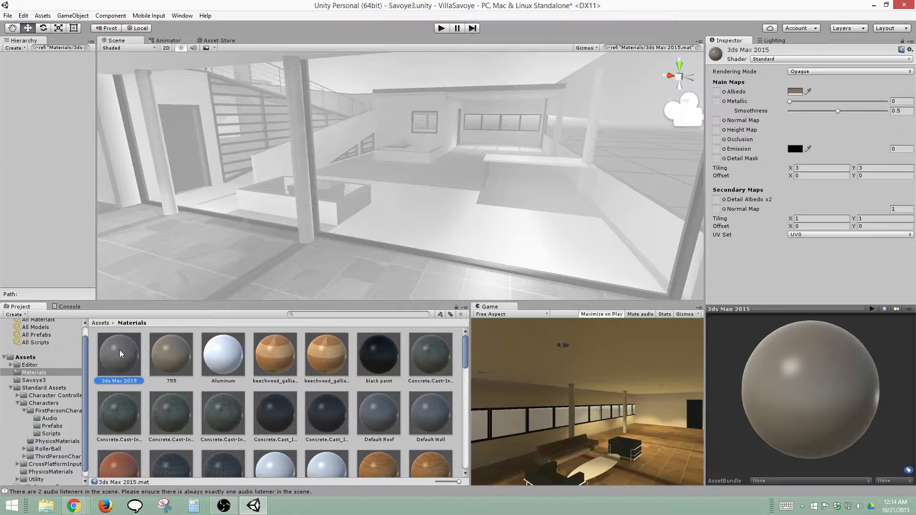
key(Delete)
click(484, 271)
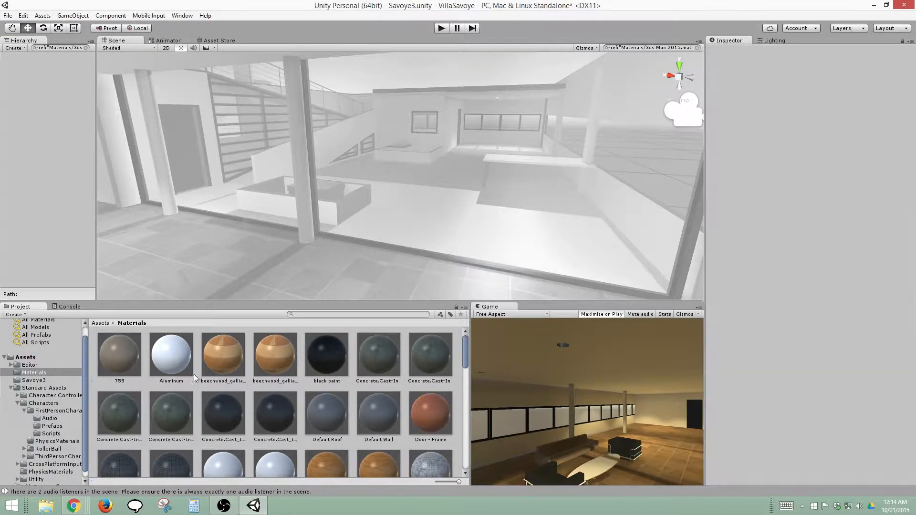
Find the scene references to material 755, then select and frame the Herman Miller seat fabric object
click(119, 361)
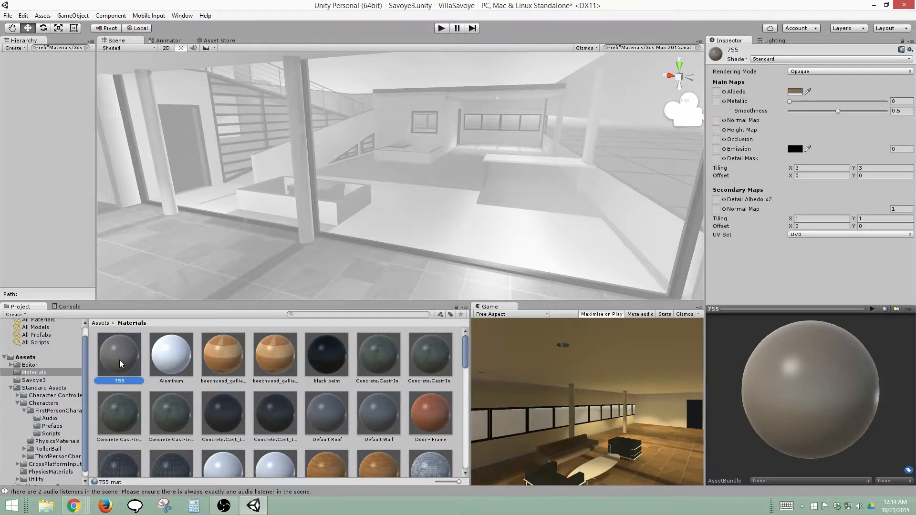
right_click(120, 359)
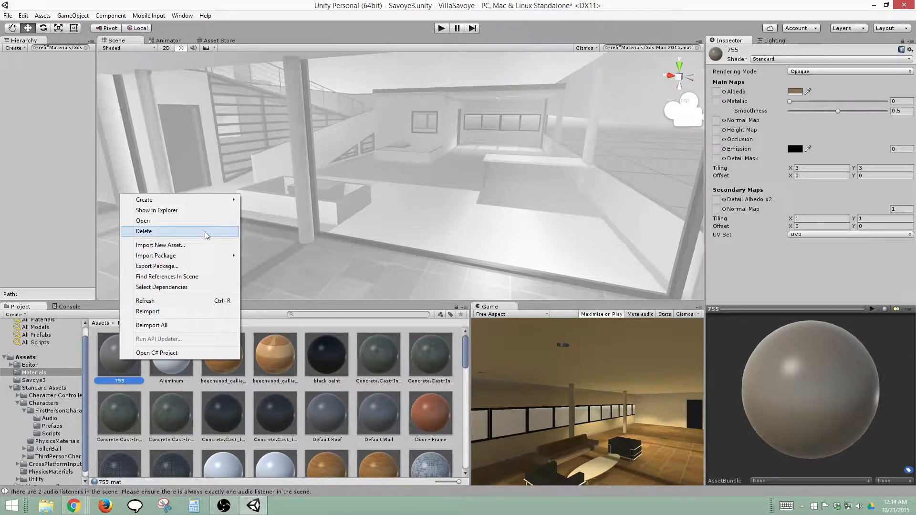
mouse_move(197, 257)
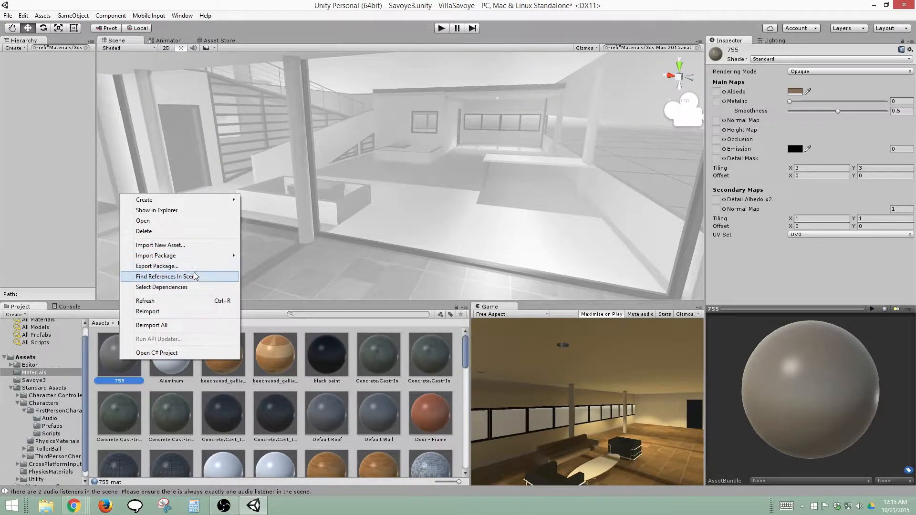
click(199, 277)
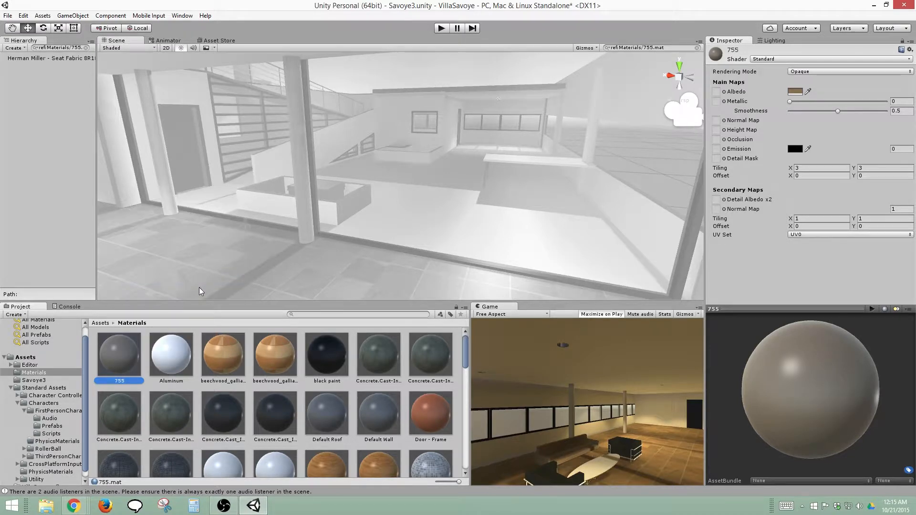
click(63, 58)
double_click(63, 58)
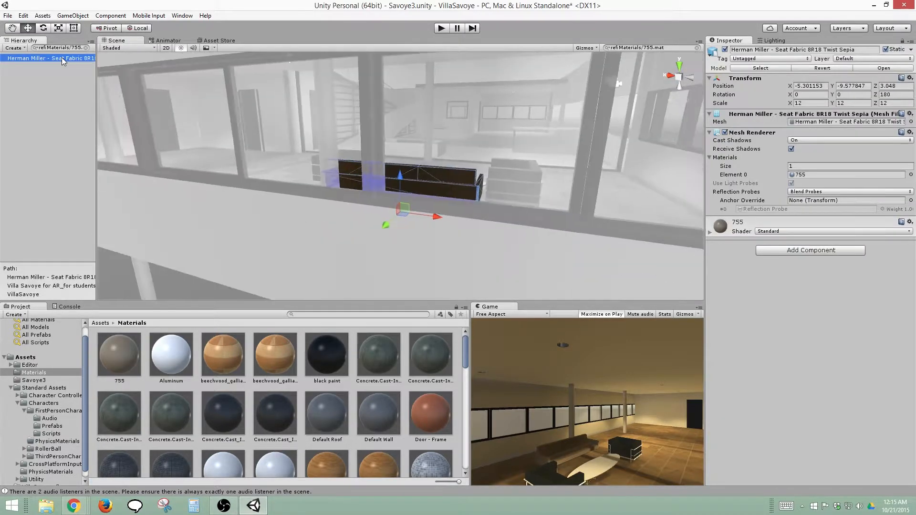
Set the Smoothness of the sofa's material 755 to 0.065, keeping Metallic at 0
alt+drag(417, 199, 163, 213)
scroll(344, 201, up, 10)
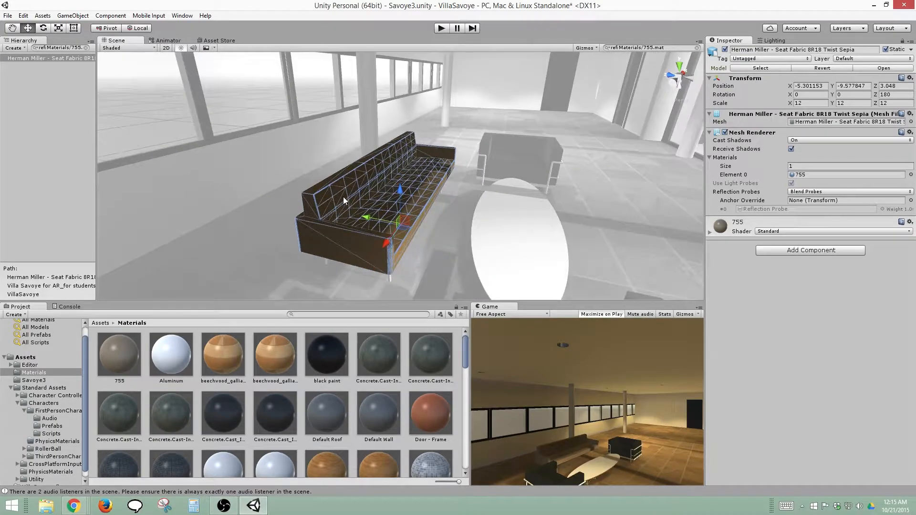
alt+drag(339, 215, 243, 222)
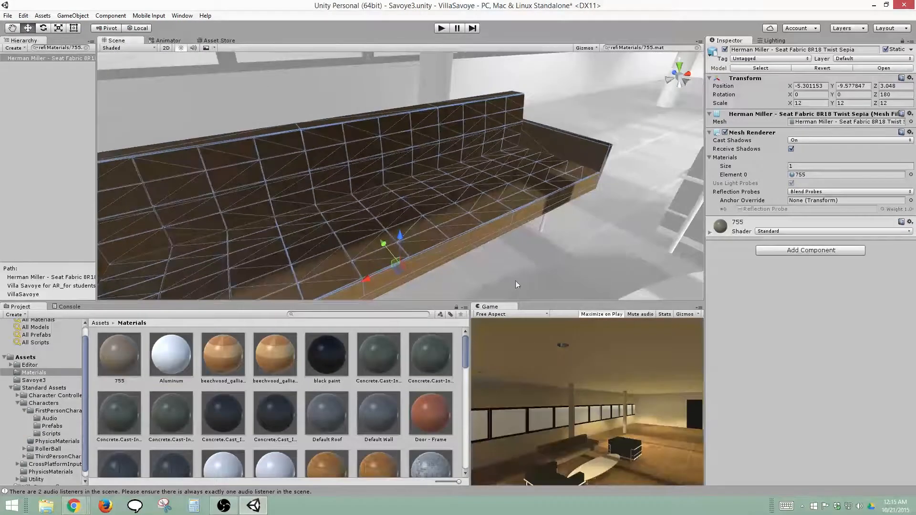
click(711, 232)
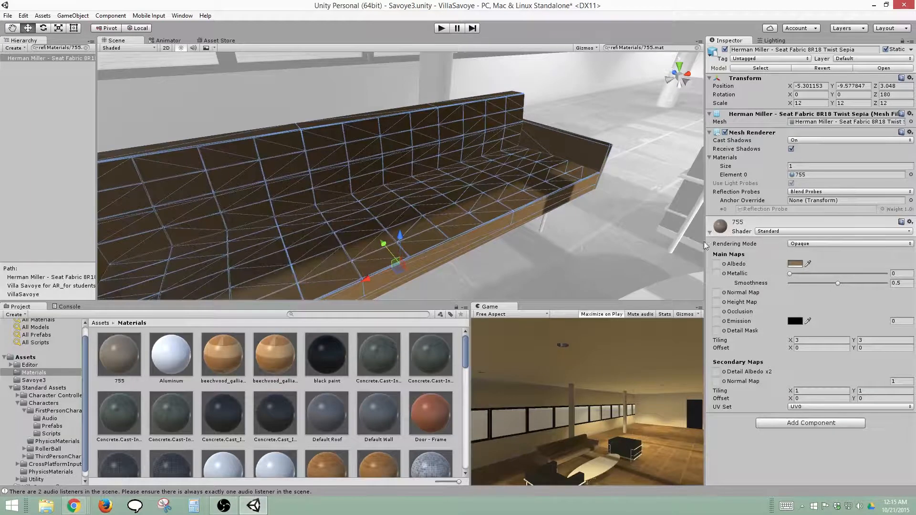
mouse_move(790, 274)
mouse_down()
mouse_move(809, 274)
mouse_move(778, 276)
mouse_up()
mouse_move(838, 285)
mouse_down()
mouse_move(888, 285)
mouse_move(796, 289)
mouse_up()
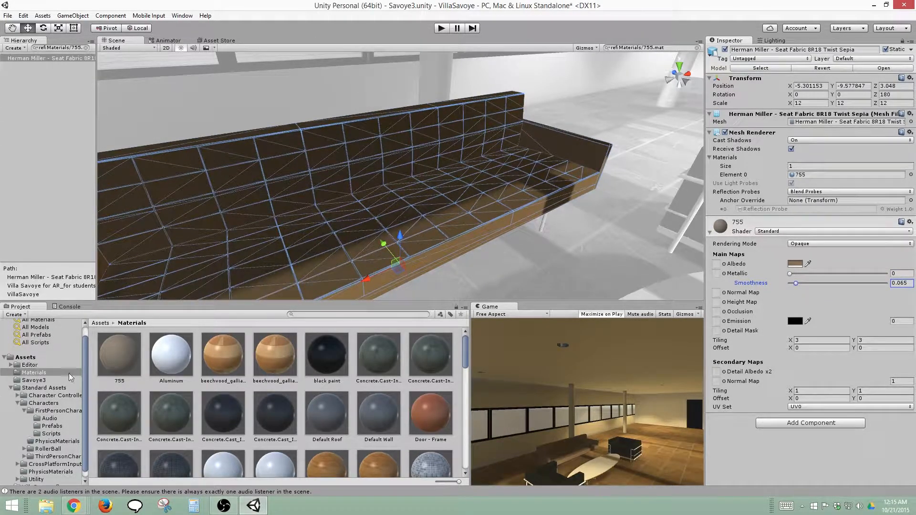
Rename material 755 as Seat FAbric
click(134, 379)
click(119, 381)
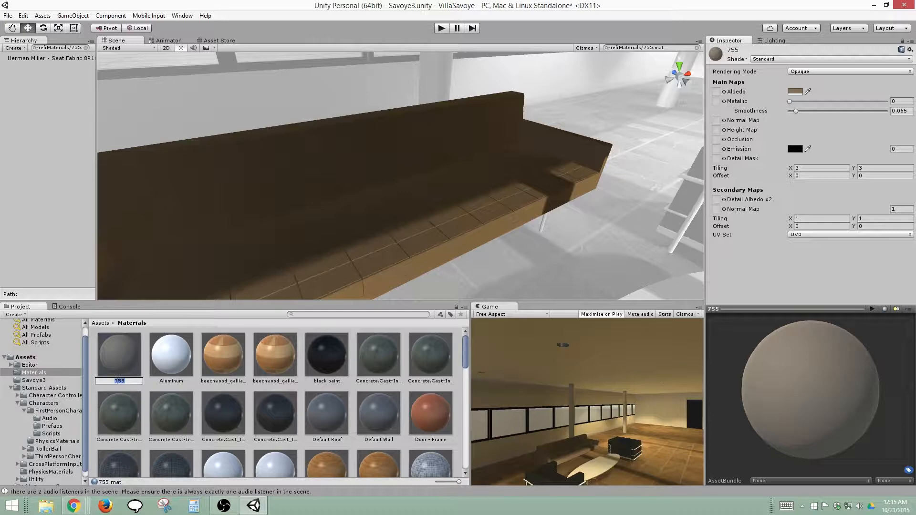
text(Seat FAbric)
key(Return)
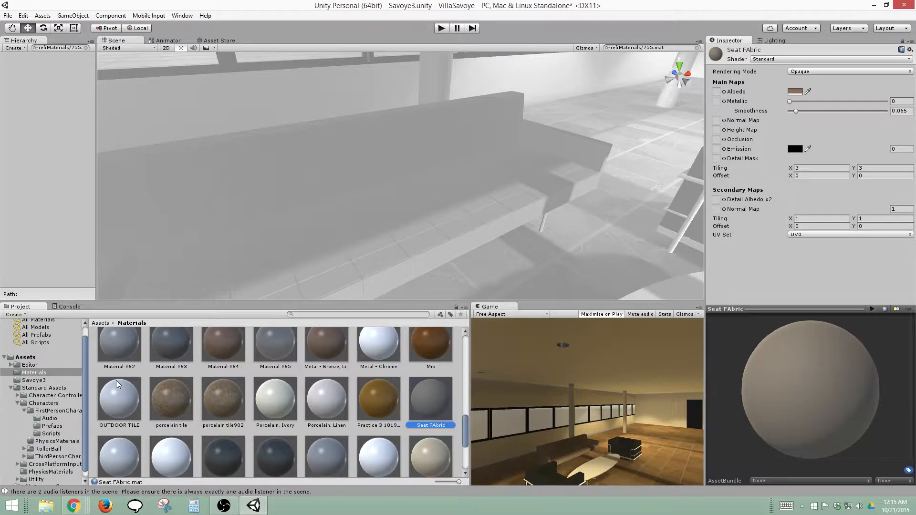
Find the scene references to the Aluminum material, then select and frame the Aluminum object
drag(465, 422, 470, 341)
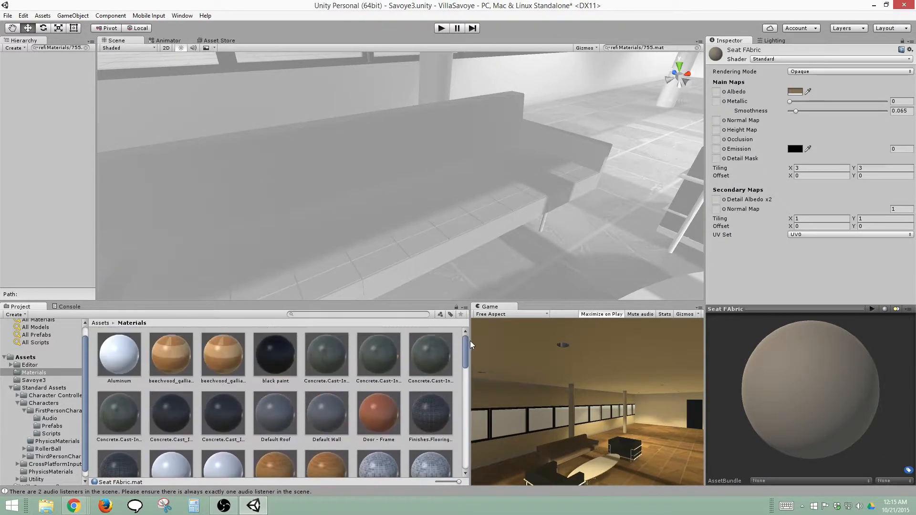
click(128, 348)
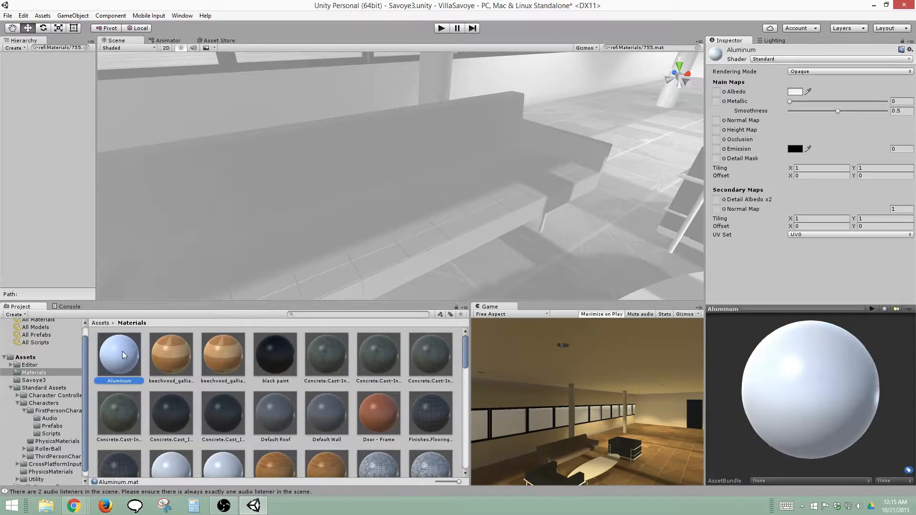
right_click(122, 352)
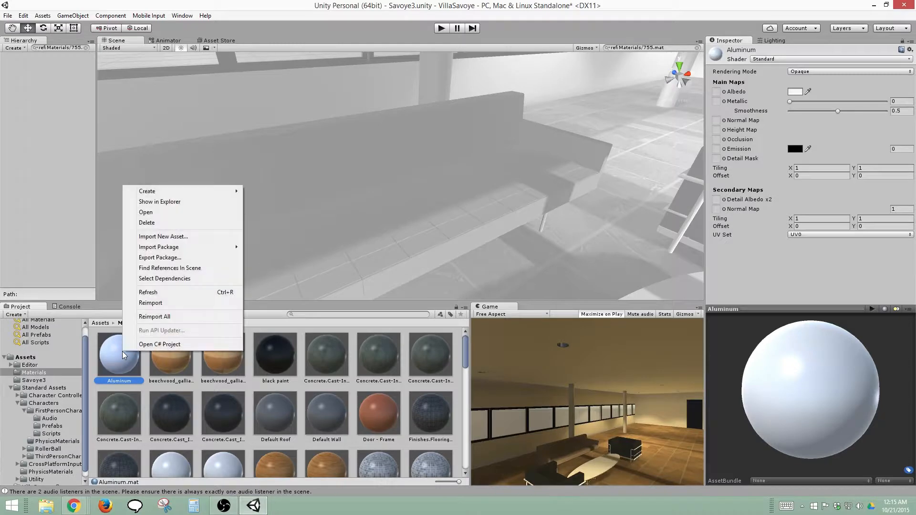
click(177, 270)
click(25, 59)
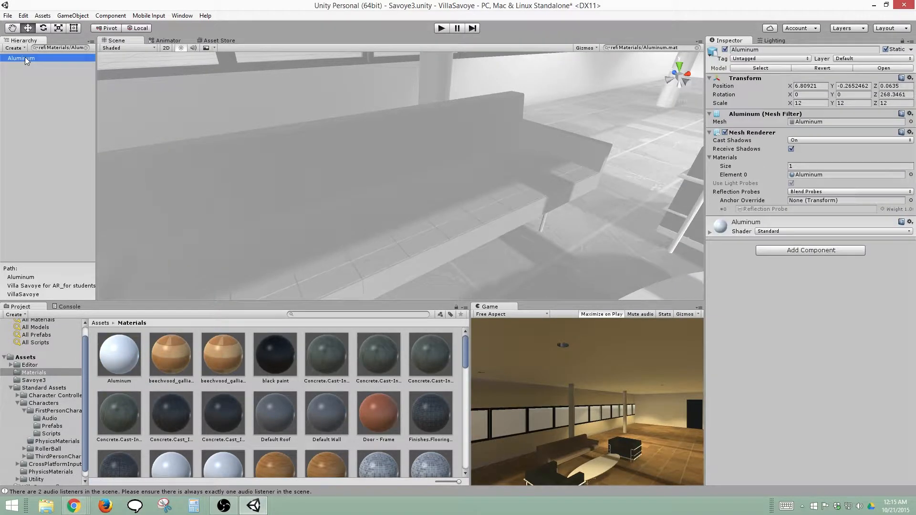
key(f)
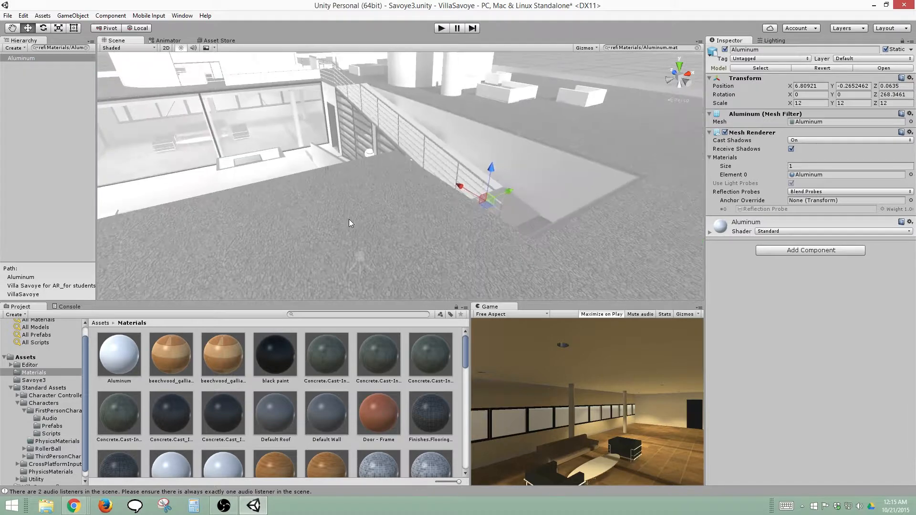
Set the door handle's Aluminum material to Metallic 1 and Smoothness 0.787
alt+drag(534, 258, 363, 192)
scroll(364, 210, up, 10)
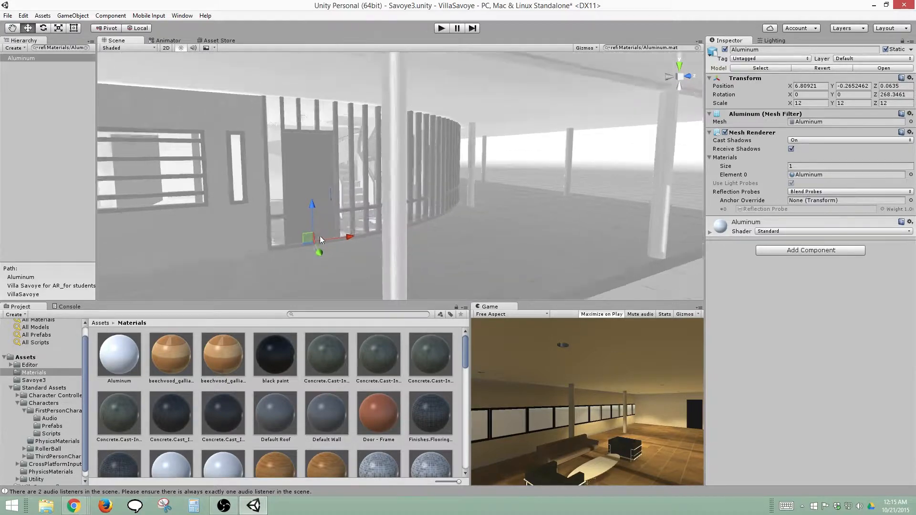
alt+drag(314, 257, 327, 216)
scroll(384, 245, up, 5)
alt+drag(385, 244, 406, 236)
click(746, 224)
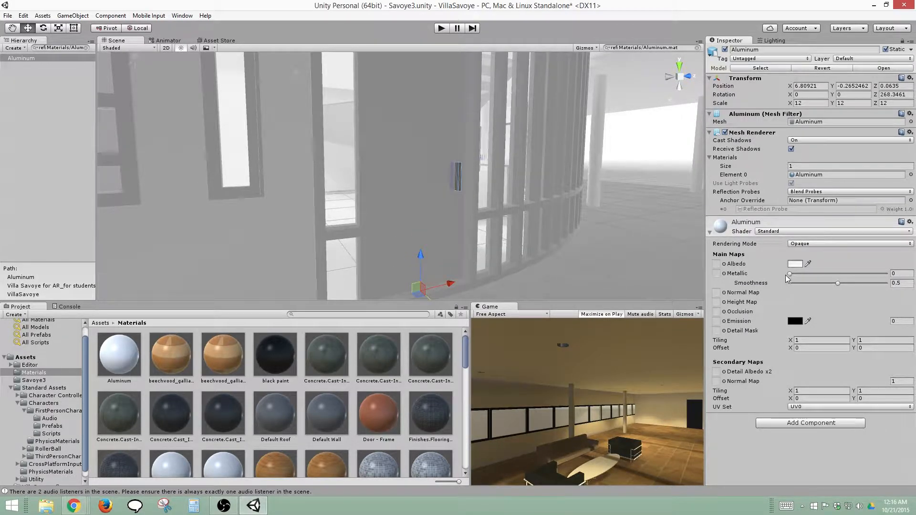
drag(791, 274, 866, 282)
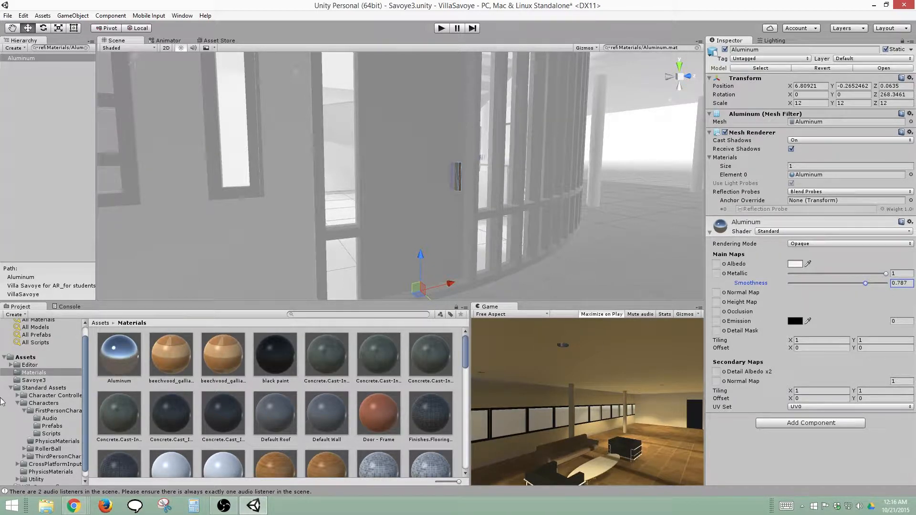
click(119, 355)
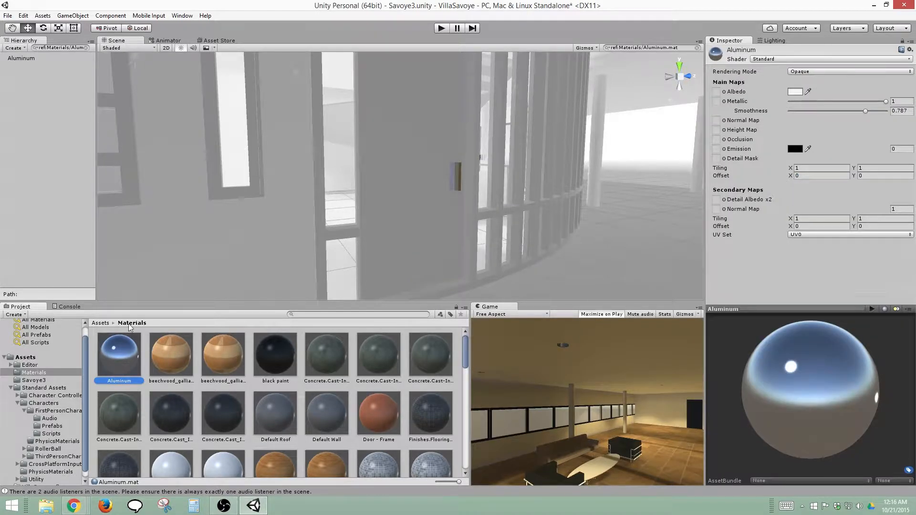
Find the scene references to the beechwood_galliano(2)743 material
right_click(175, 353)
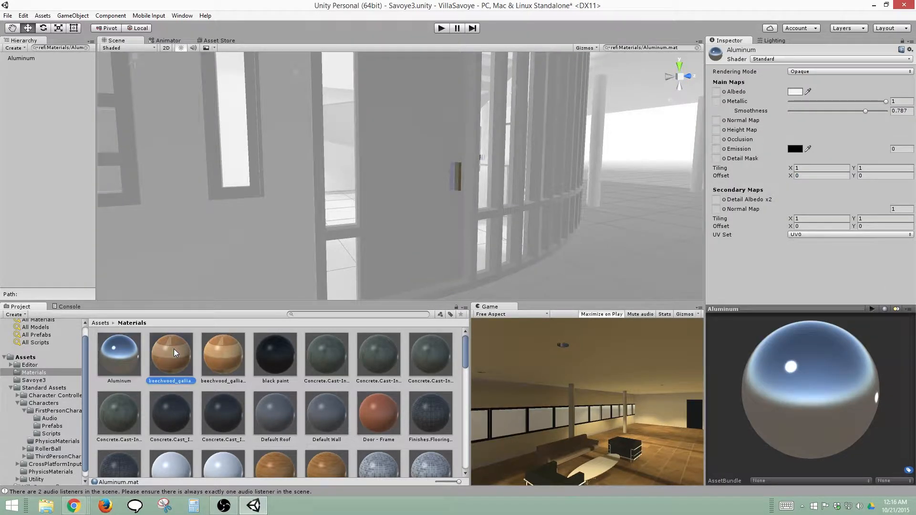
mouse_move(233, 248)
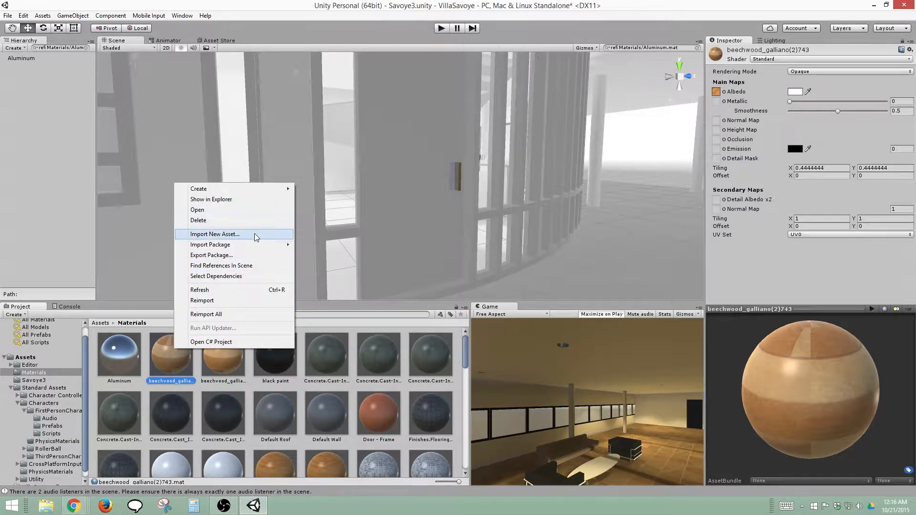
click(240, 266)
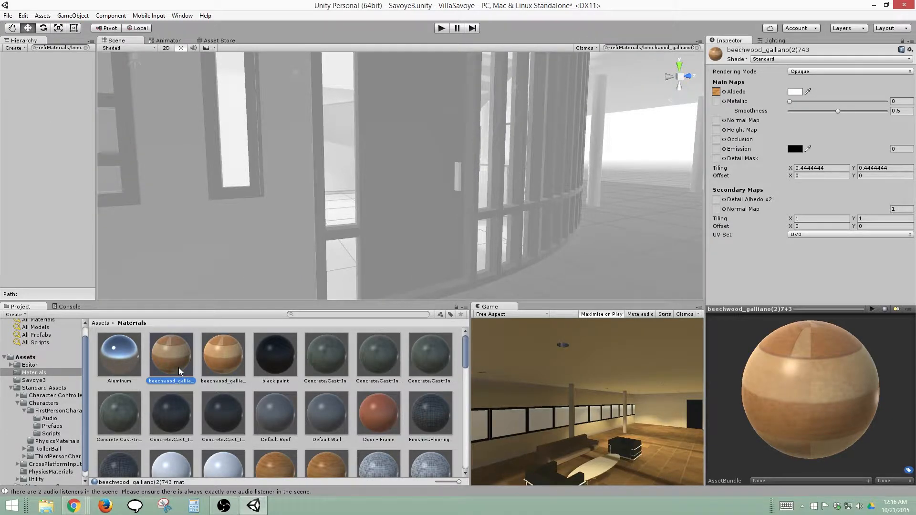
Delete the beechwood_galliano(2)743 material
key(Delete)
click(471, 272)
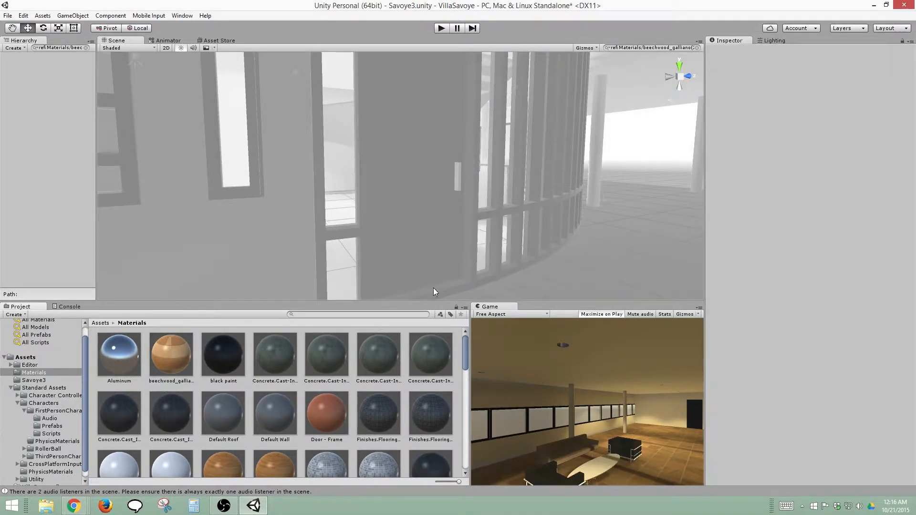
Find the scene references to the beechwood_galliano(5)881 material and set its Smoothness to about 0.733
click(190, 354)
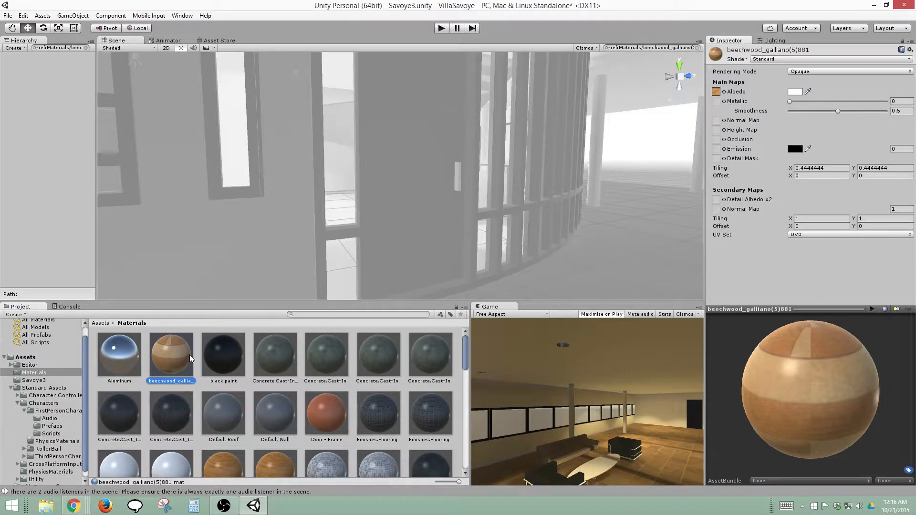
right_click(190, 354)
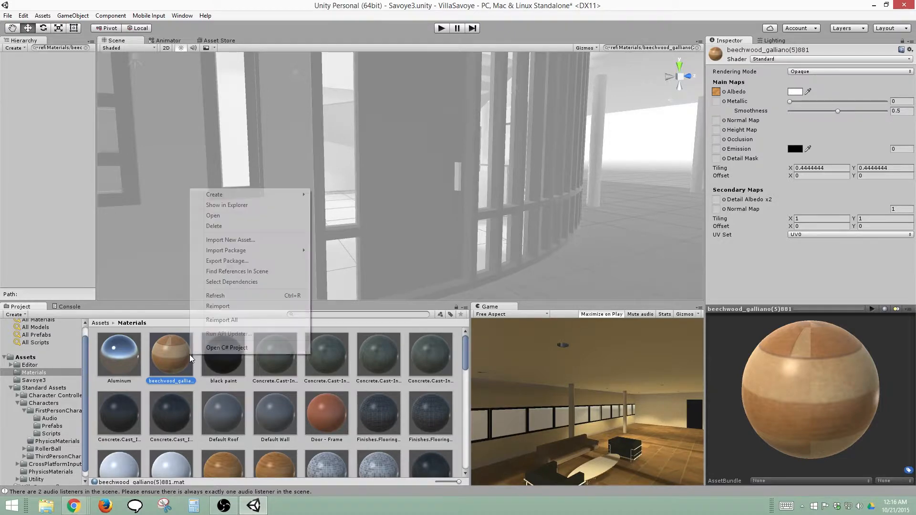
click(252, 274)
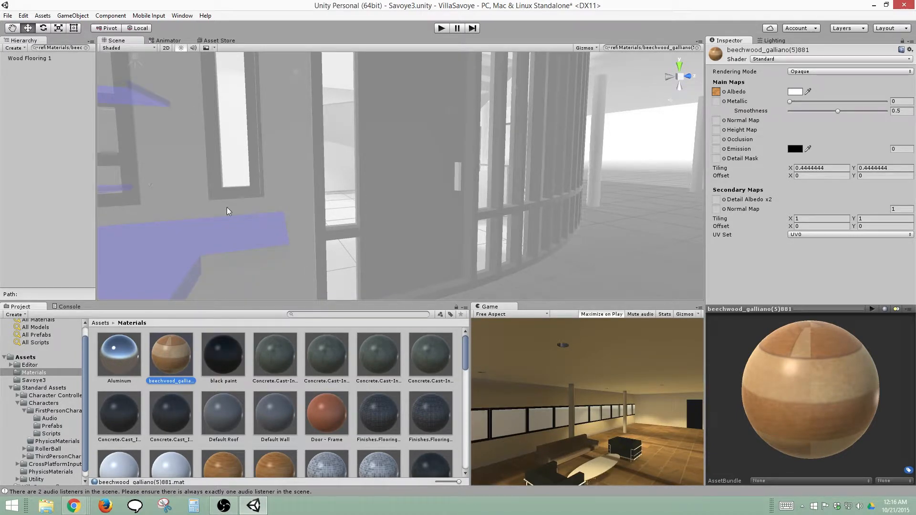
scroll(239, 214, down, 3)
middle_drag(238, 214, 462, 207)
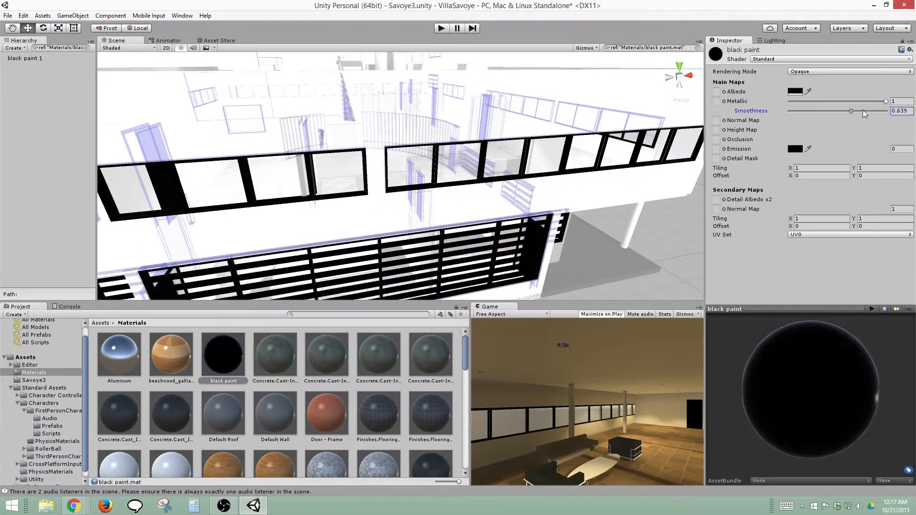
Find the scene references to Concrete.Cast-In-Place.Flat.Grey.1(2), set its Smoothness to about 0.623 and locate the material from its object
click(275, 355)
right_click(286, 357)
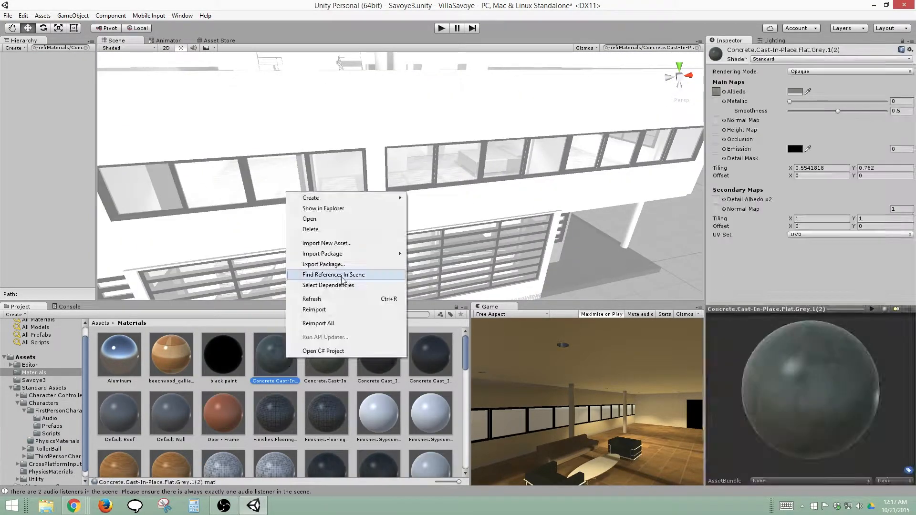
click(341, 275)
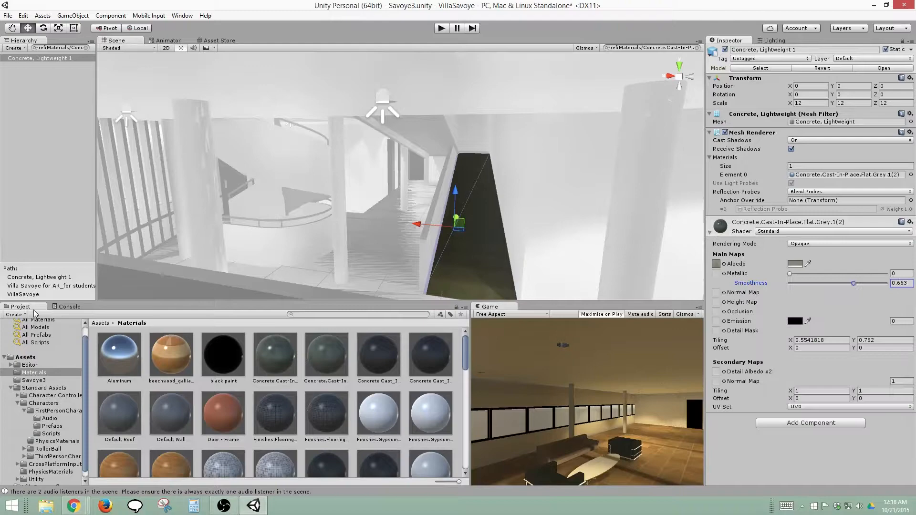
drag(838, 111, 853, 113)
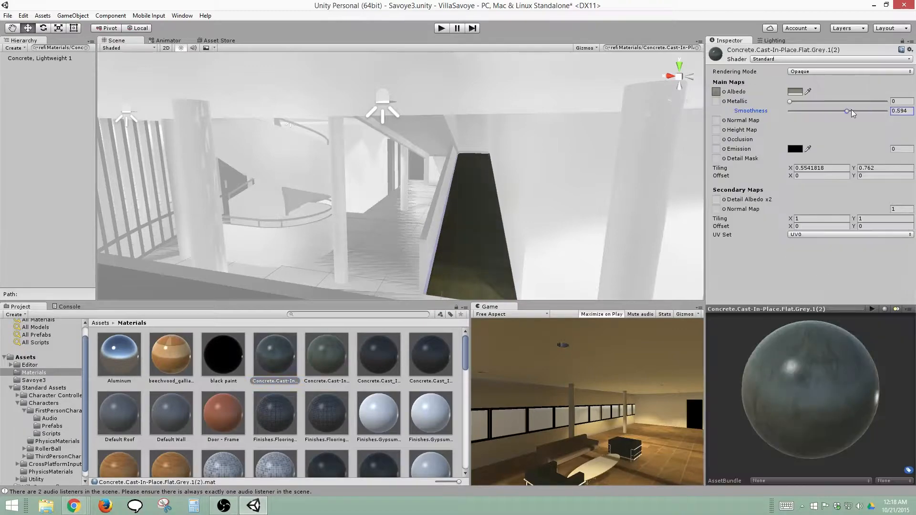
click(817, 175)
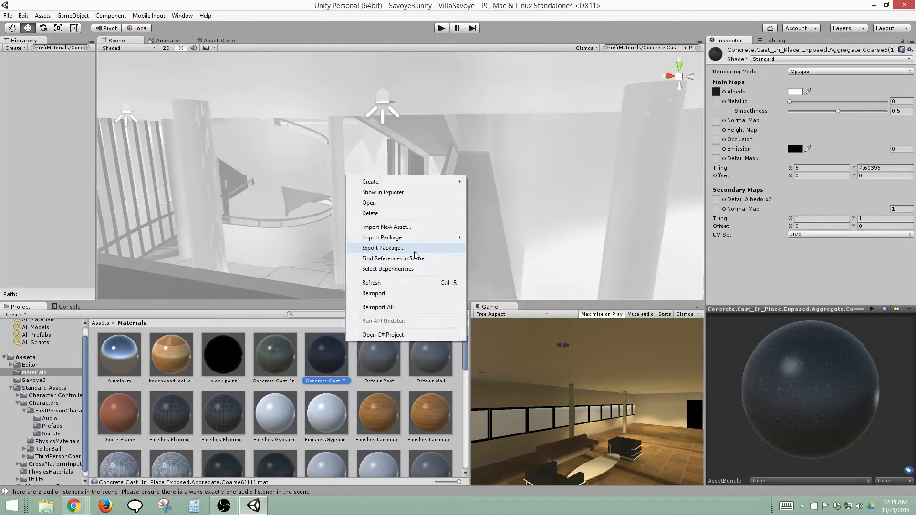
Find where the Default Roof, Default Wall and Door - Frame materials are used in the scene
click(379, 258)
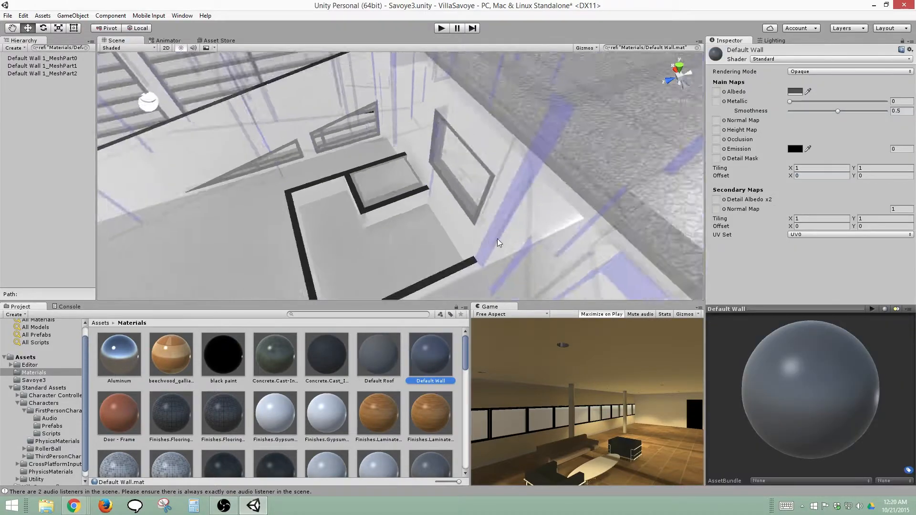
alt+drag(458, 162, 475, 155)
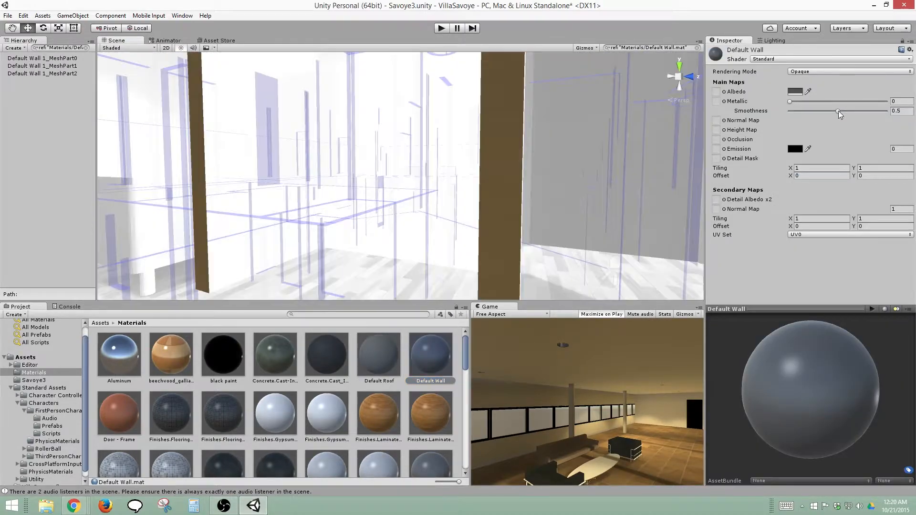
right_click(137, 418)
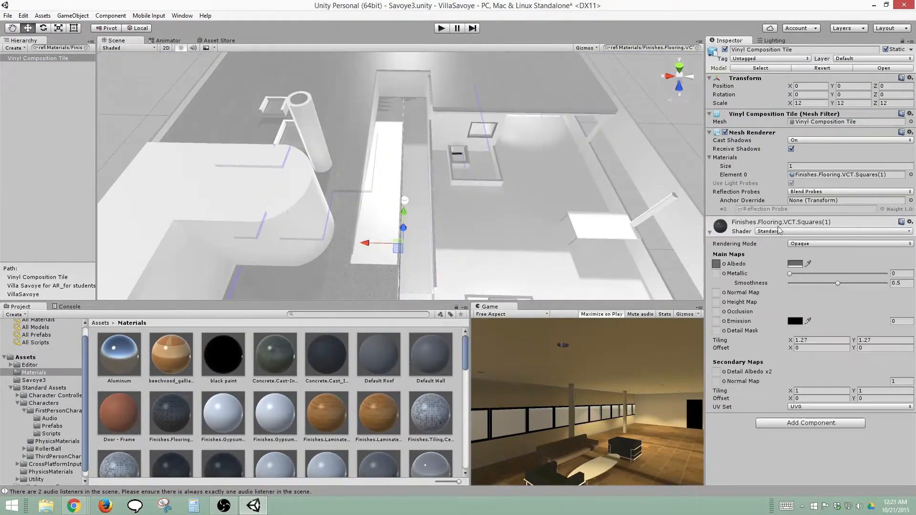
Select the Finishes.Flooring.VCT.Squares(1) material and find the scene references to the neighbouring Finishes gypsum material
click(171, 413)
right_click(210, 415)
click(245, 352)
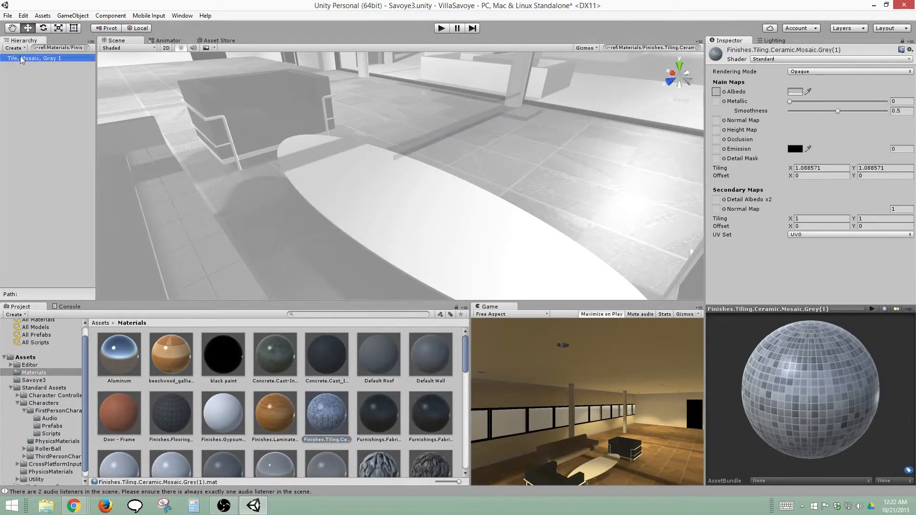
Find the scene references to the leather and linen fabric materials and set Furnishings.Fabrics.Linen.White(5) to Smoothness 0
right_click(374, 416)
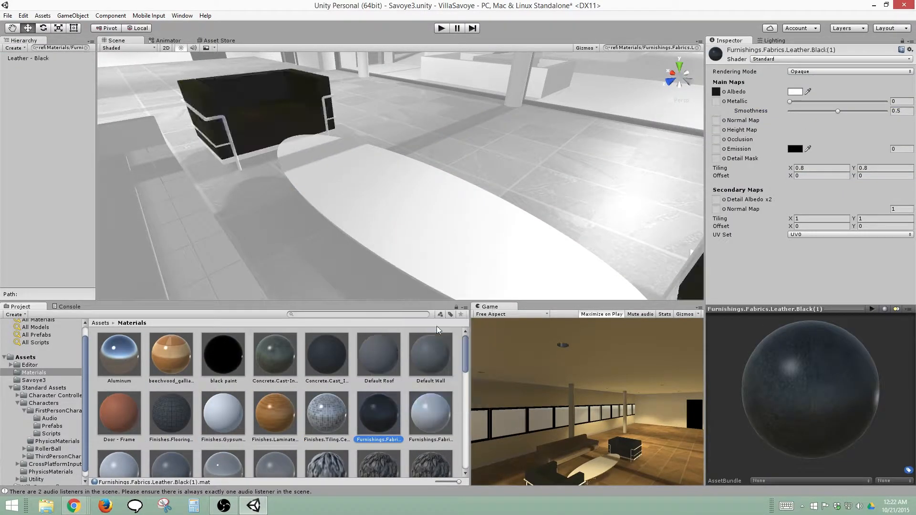
right_click(431, 413)
click(501, 325)
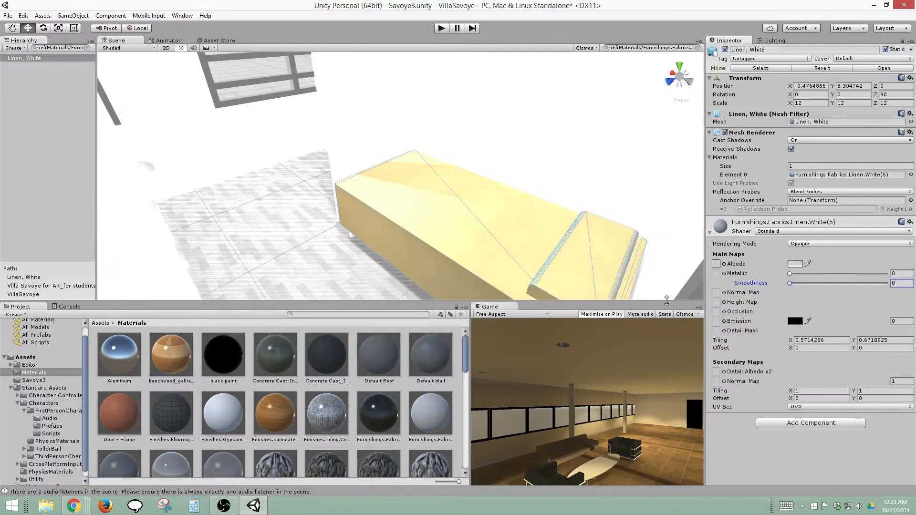
Check the Generic material and raise the Albedo alpha of the white high-luminance glass material
scroll(108, 437, down, 1)
click(108, 437)
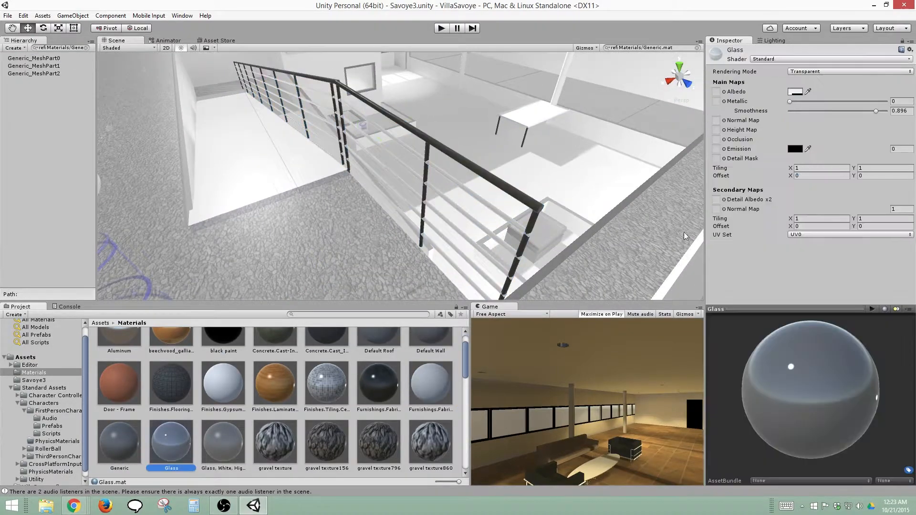
click(226, 424)
click(796, 91)
drag(644, 341, 692, 341)
Check the gravel texture materials for scene references
click(275, 442)
click(885, 309)
right_click(277, 438)
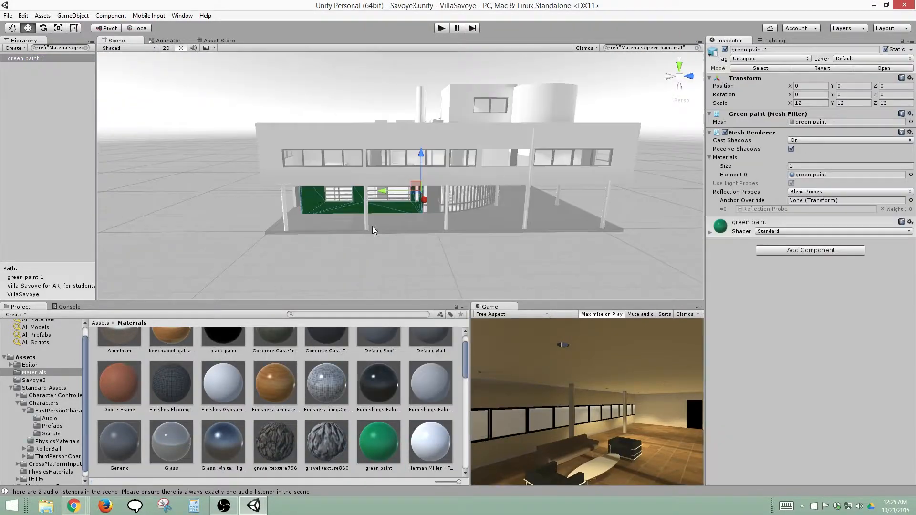
Find the scene references to Herman Miller - Finish 47 Trivalent Chrome and raise its Metallic value
right_click(431, 442)
click(478, 363)
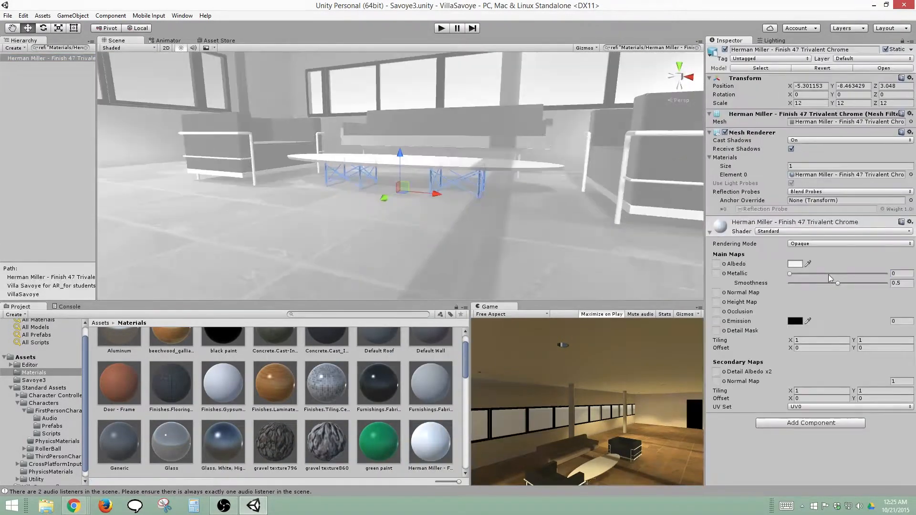
drag(829, 274, 874, 274)
Find the scene references to the second Herman Miller finish material
scroll(276, 405, down, 4)
right_click(130, 375)
click(205, 289)
Find and frame the object using Herman Miller - Laminate 98 Studio White and adjust the material's Smoothness
right_click(176, 372)
click(220, 286)
double_click(51, 58)
click(710, 232)
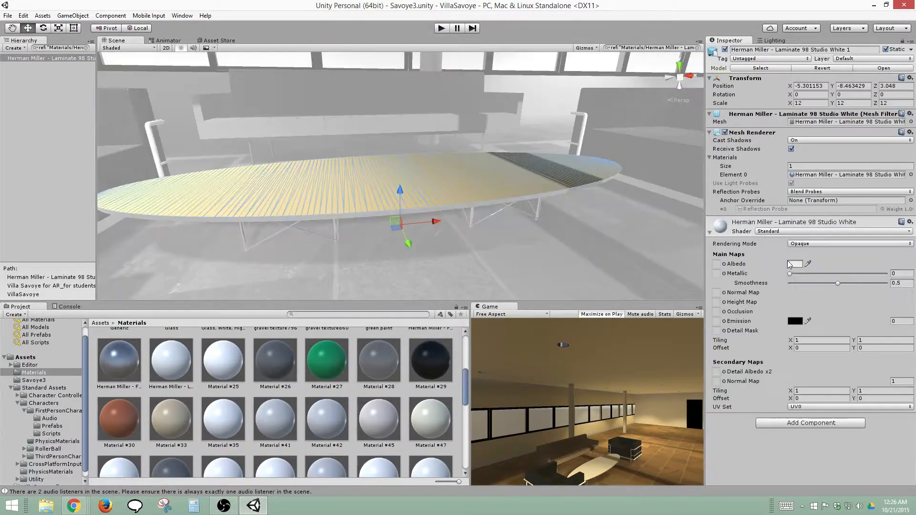
click(901, 284)
Delete the Material #25 asset and check the following numbered materials, up to Material #41, for scene references
right_click(231, 363)
click(287, 277)
key(Delete)
right_click(236, 367)
click(287, 281)
right_click(231, 357)
click(287, 275)
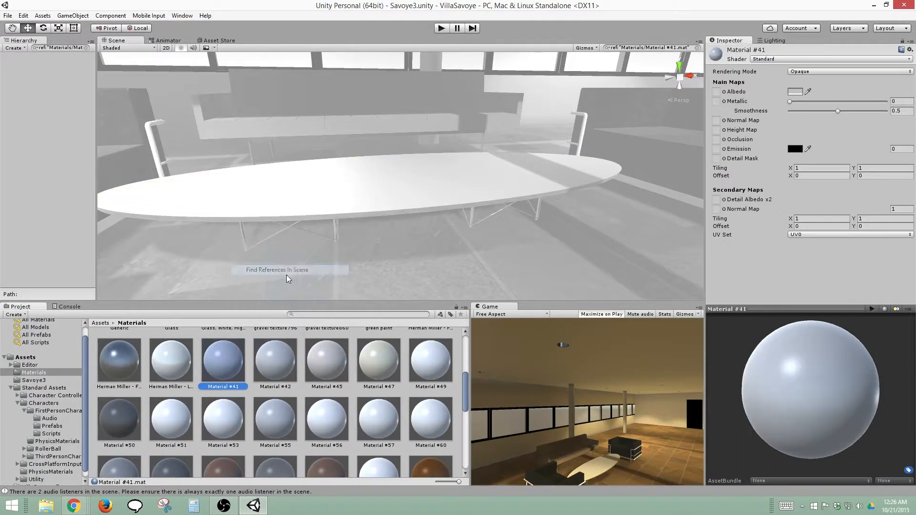
Delete the remaining numbered materials from Material #41 onward
shift+click(431, 362)
right_click(429, 366)
key(Delete)
shift+click(327, 362)
key(Delete)
Find the scene references to Metal - Bronze, Light Brush, frame the object and expand its material settings
right_click(227, 363)
click(283, 278)
double_click(45, 58)
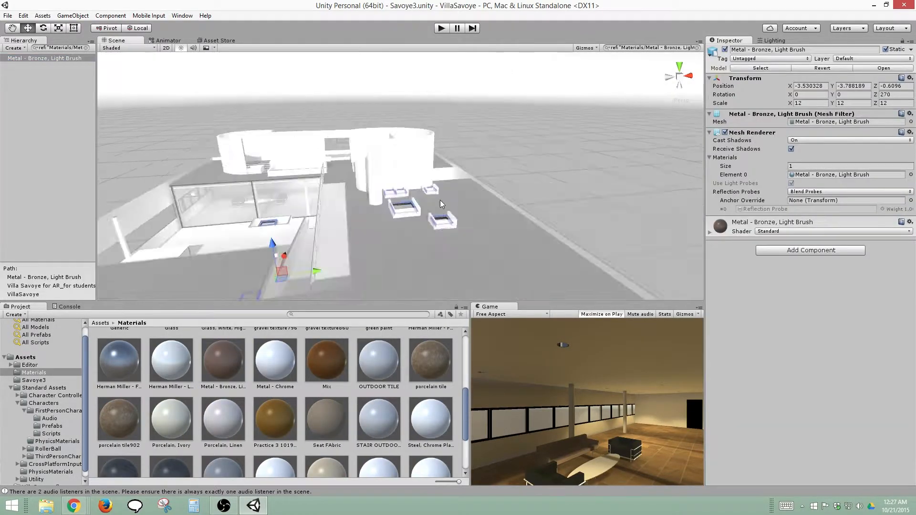
scroll(440, 201, up, 5)
click(709, 232)
Find and frame the Metal - Chrome object, and search the project assets for "chrome"
right_click(275, 363)
click(331, 278)
double_click(31, 58)
click(358, 315)
text(chrome)
Check the Metal - Chrome material for scene references and delete it
click(386, 362)
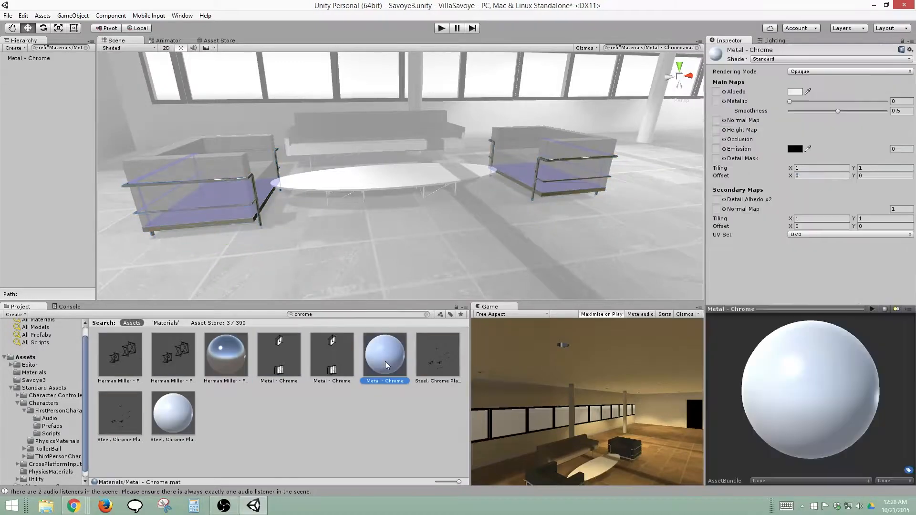
click(86, 48)
right_click(393, 355)
click(448, 270)
key(Delete)
Find the Steel, Chrome Plated object and assign Herman Miller - Finish 47 Trivalent Chrome as its Element 0 material
right_click(120, 403)
click(175, 318)
double_click(37, 58)
drag(226, 355, 827, 176)
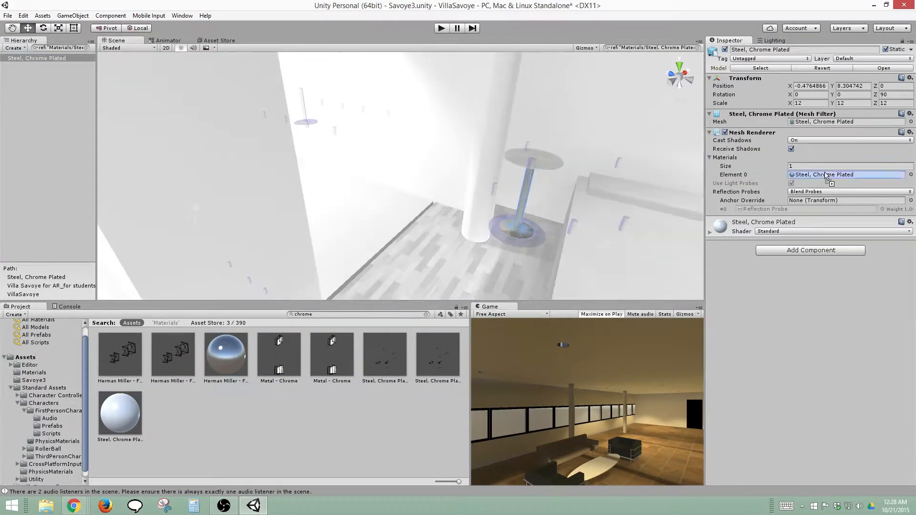
click(37, 58)
In the Materials folder, find the references to the Red Birch(7) wood material, frame Birch 1 and adjust the Smoothness
click(34, 373)
drag(467, 345, 467, 428)
right_click(275, 444)
click(331, 359)
double_click(18, 58)
click(710, 233)
click(839, 284)
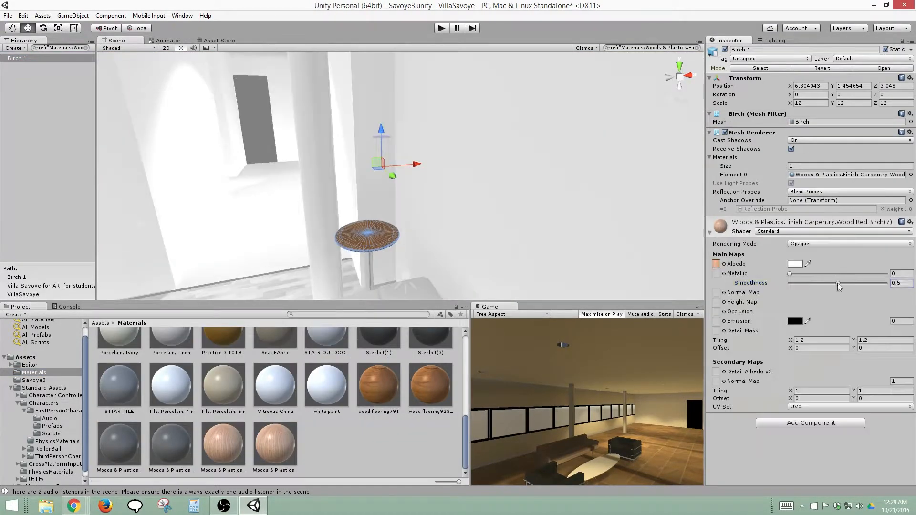
Check the other birch Woods & Plastics material for scene references and delete it
right_click(239, 448)
click(296, 363)
key(Delete)
Find the references to the Plastic Laminates material and frame the Laminate, Linen, Matte object for a close look
right_click(187, 431)
click(246, 346)
double_click(36, 58)
scroll(510, 158, up, 10)
right_drag(309, 254, 382, 200)
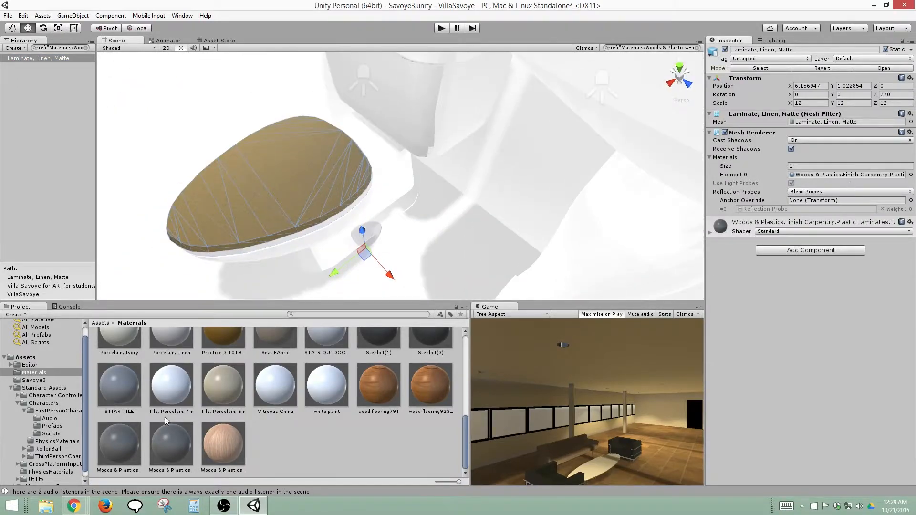
Check the remaining duplicate Woods & Plastics laminate material for scene references and delete it
right_click(132, 446)
click(176, 361)
key(Delete)
Raise the Smoothness of the wood flooring923 material on its scene object and delete the wood flooring791 material
right_click(415, 383)
click(449, 299)
double_click(40, 58)
click(710, 232)
mouse_move(839, 283)
mouse_down()
mouse_move(869, 284)
mouse_move(849, 284)
mouse_up()
key(Delete)
Find the scene references to white paint and Vitreous China, and expand the Vitreous China object's material settings
right_click(327, 385)
click(36, 74)
right_click(287, 386)
click(343, 303)
double_click(28, 58)
click(709, 233)
Find the scene references to Tile, Porcelain, 6in, frame the object and expand its material settings
right_click(240, 392)
click(292, 307)
double_click(28, 58)
scroll(401, 176, up, 10)
click(710, 232)
Find the scene references to STIAR TILE, frame the object and expand its material settings
right_click(122, 386)
click(172, 303)
double_click(23, 58)
click(710, 232)
Find and frame the object using Steelplt(3) and set the material's Metallic to its maximum
drag(471, 441, 473, 432)
right_click(451, 385)
click(506, 301)
double_click(32, 58)
alt+drag(401, 191, 536, 282)
scroll(427, 242, up, 10)
click(710, 232)
drag(790, 274, 888, 274)
Delete the Steelplt(1) material
right_click(381, 370)
key(Delete)
Find and frame the STAIR OUTDOOR TILE object and raise its material's Smoothness
right_click(342, 380)
click(397, 297)
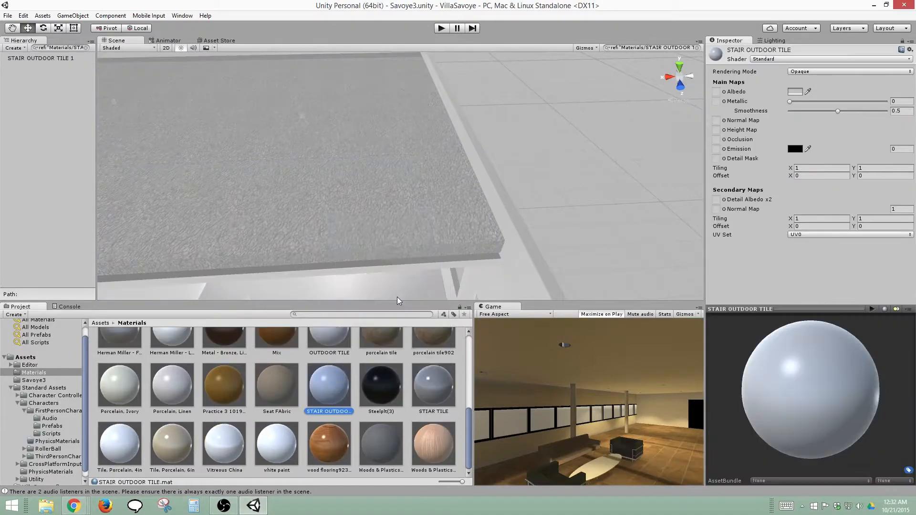
double_click(40, 58)
alt+drag(401, 177, 372, 226)
click(330, 385)
drag(838, 111, 860, 110)
Locate the object using Seat FAbric in the scene, and delete the Practice 3 1019351 material after checking its references
right_click(258, 405)
double_click(41, 59)
right_click(213, 411)
click(265, 333)
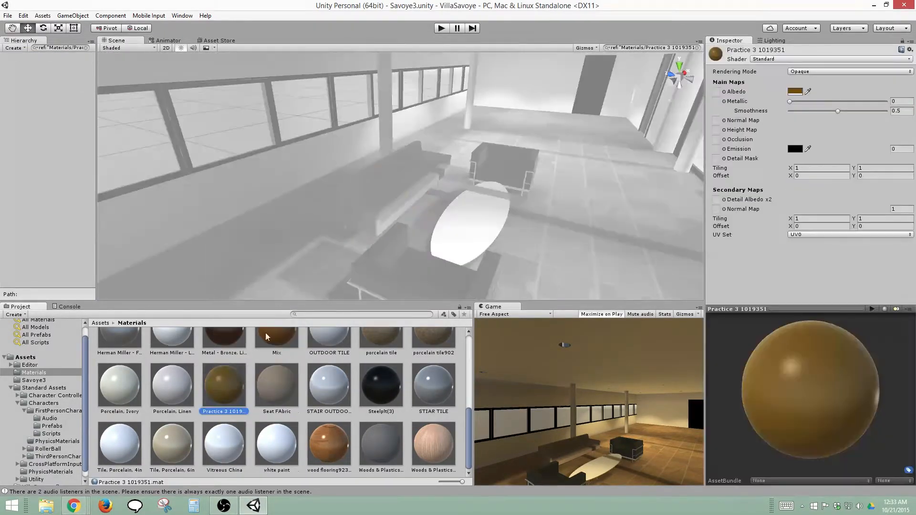
key(Delete)
Find the scene references to Porcelain, Linen and Porcelain, Ivory, expanding the linen object's material settings
right_click(172, 384)
double_click(29, 58)
click(709, 232)
right_click(120, 384)
click(174, 302)
Find the scene references to porcelain tile902 and frame the custom porcelain object to inspect its material
right_click(435, 360)
click(489, 278)
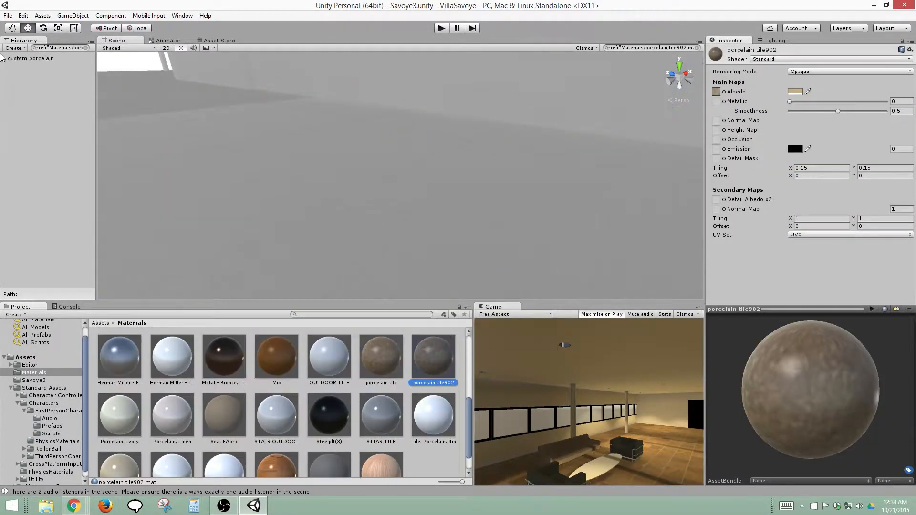
double_click(29, 58)
click(710, 270)
Check the porcelain tile material for scene references and delete it
right_click(384, 360)
click(432, 278)
key(Delete)
Find the scene references to OUTDOOR TILE and Mix, and set the Mix material's Smoothness to 0.332
right_click(330, 363)
click(377, 279)
right_click(288, 366)
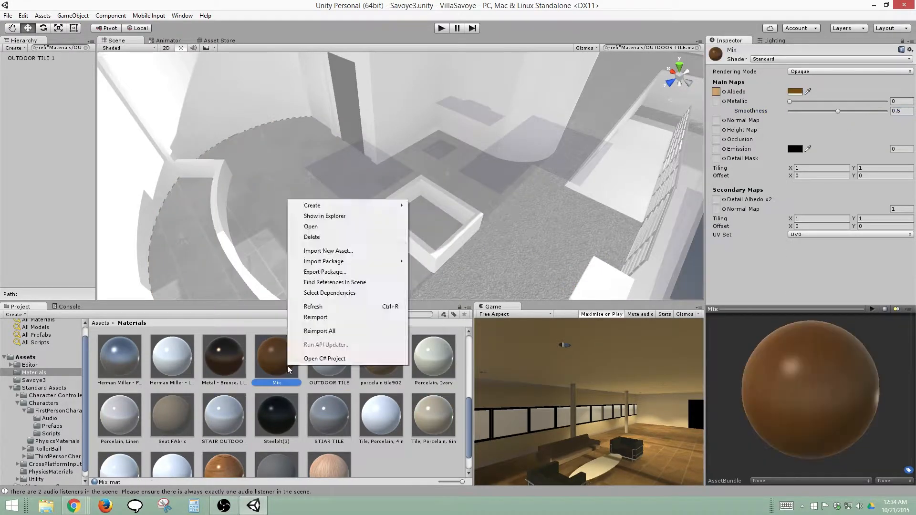
click(335, 282)
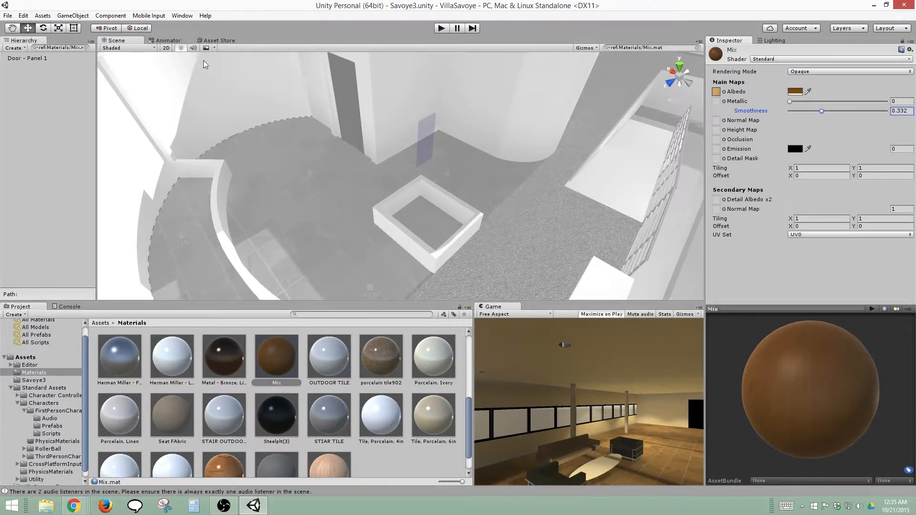
Collapse the Standard Assets folder, clear the hierarchy's reference filter and inspect the terrace and living room
click(10, 388)
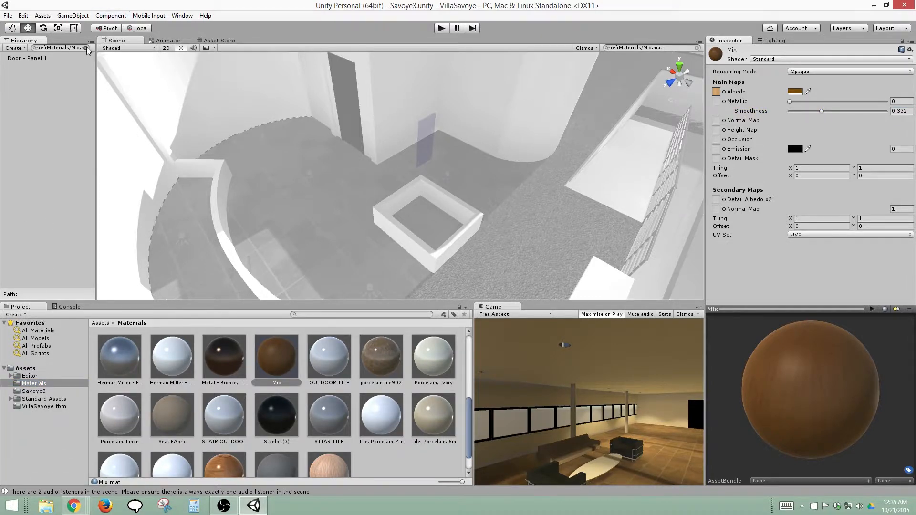
click(86, 48)
alt+drag(610, 247, 332, 214)
scroll(333, 214, up, 8)
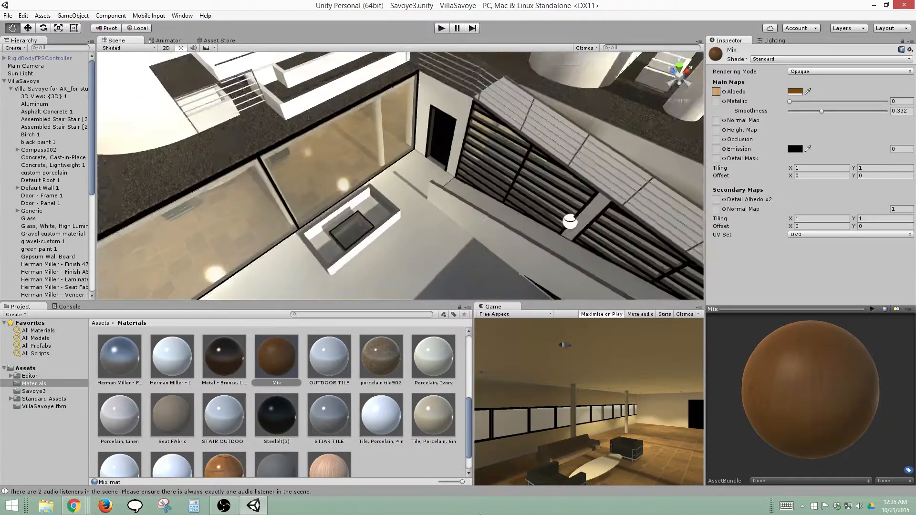
alt+drag(452, 278, 614, 184)
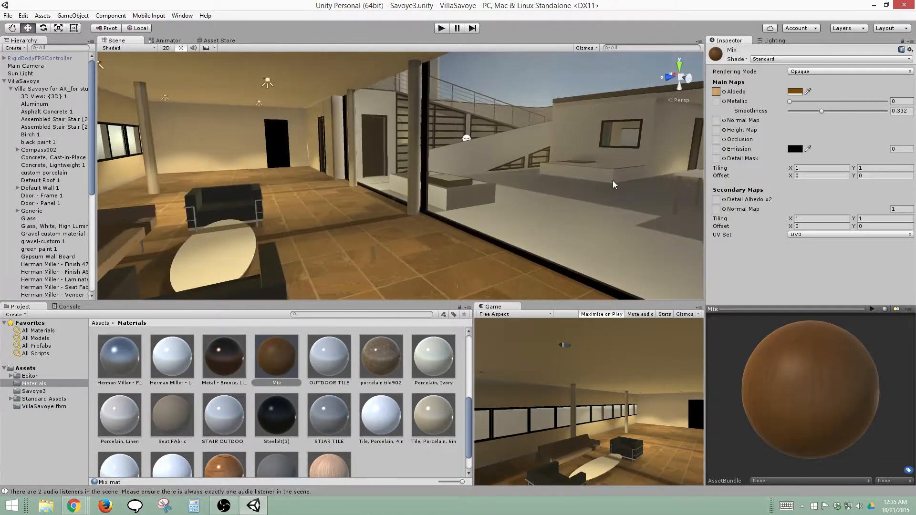
Collapse the VillaSavoye hierarchy and change the Sun Light's color to a pale blue
click(5, 81)
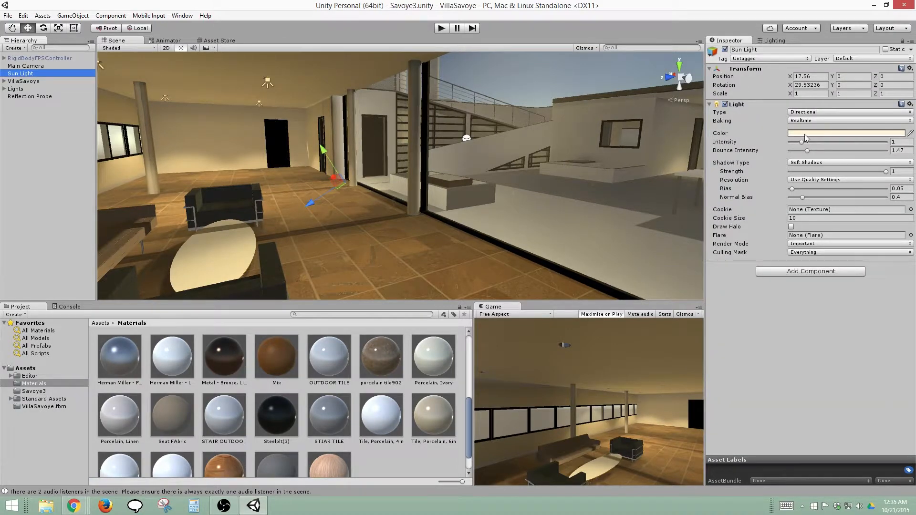
click(806, 134)
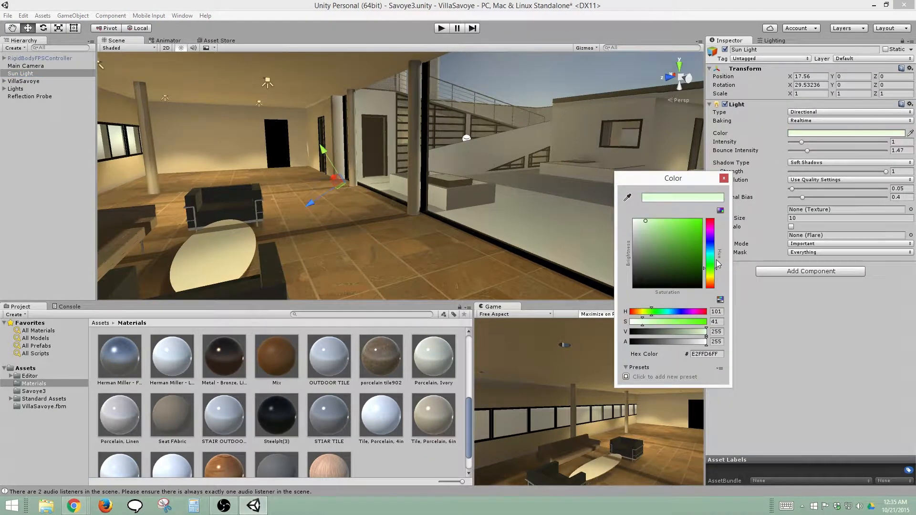
drag(719, 253, 716, 224)
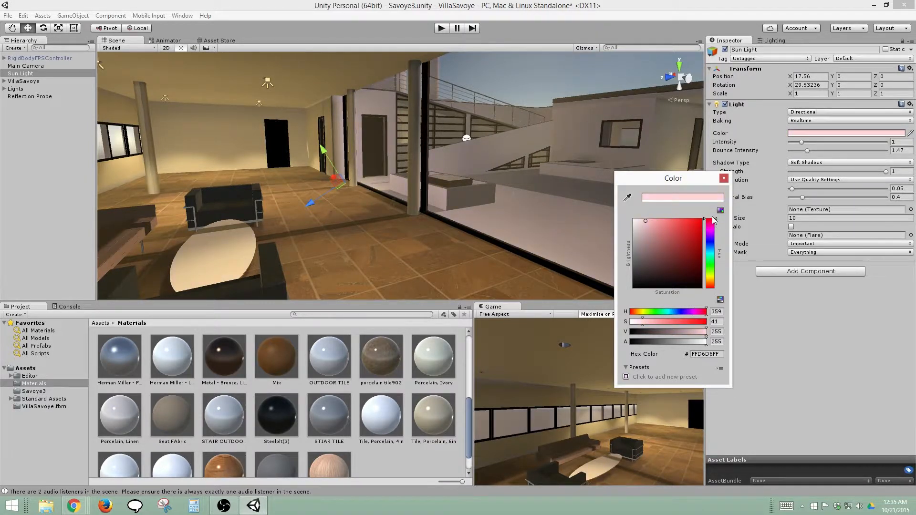
drag(713, 237, 710, 251)
click(724, 178)
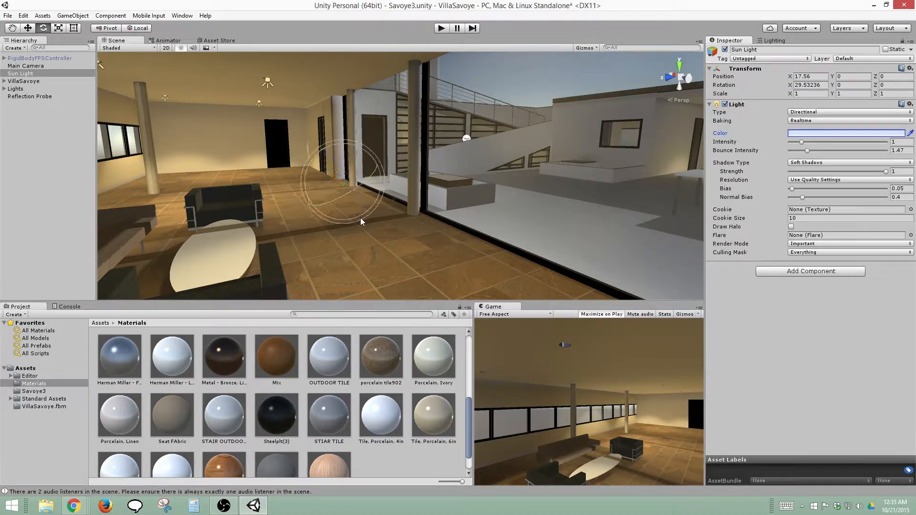
Rotate the Sun Light to about -75 degrees in X for night lighting and inspect the villa's exterior and living room
drag(306, 167, 411, 62)
middle_drag(422, 87, 500, 97)
scroll(500, 98, down, 2)
scroll(501, 99, down, 10)
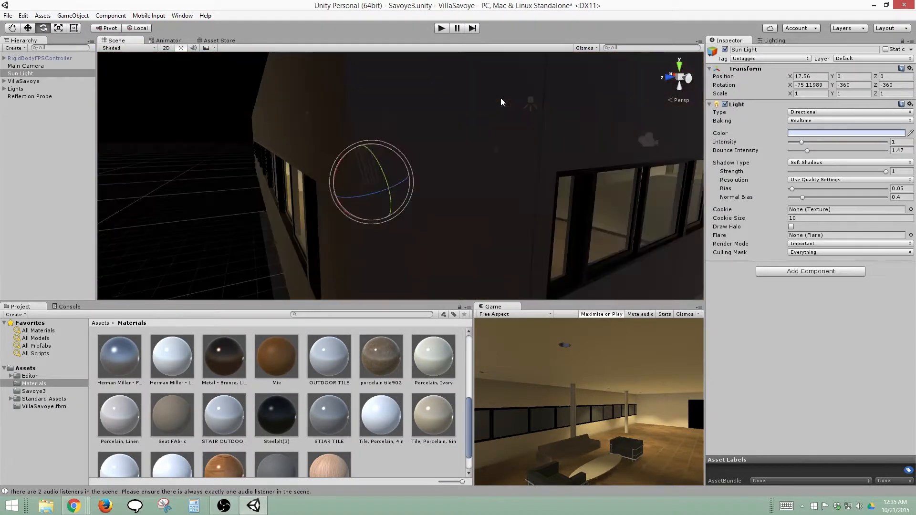
alt+drag(465, 141, 445, 194)
scroll(445, 194, up, 10)
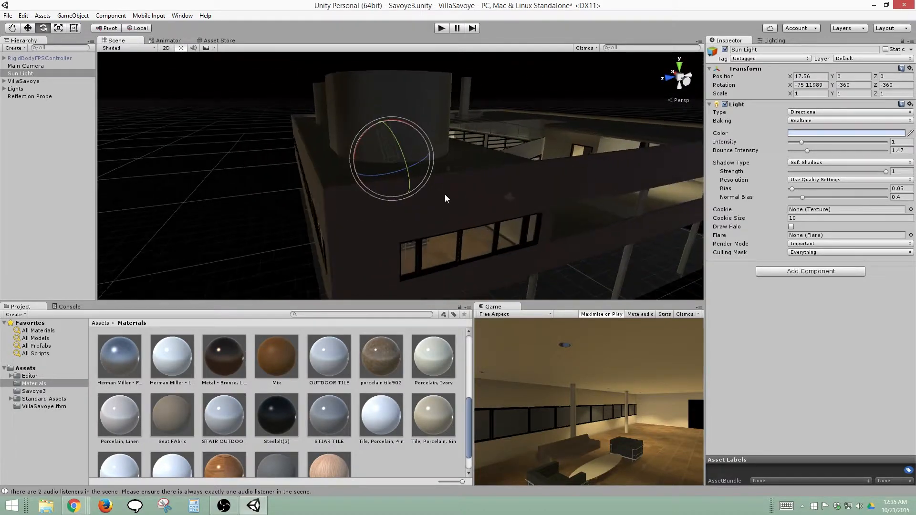
scroll(445, 193, up, 2)
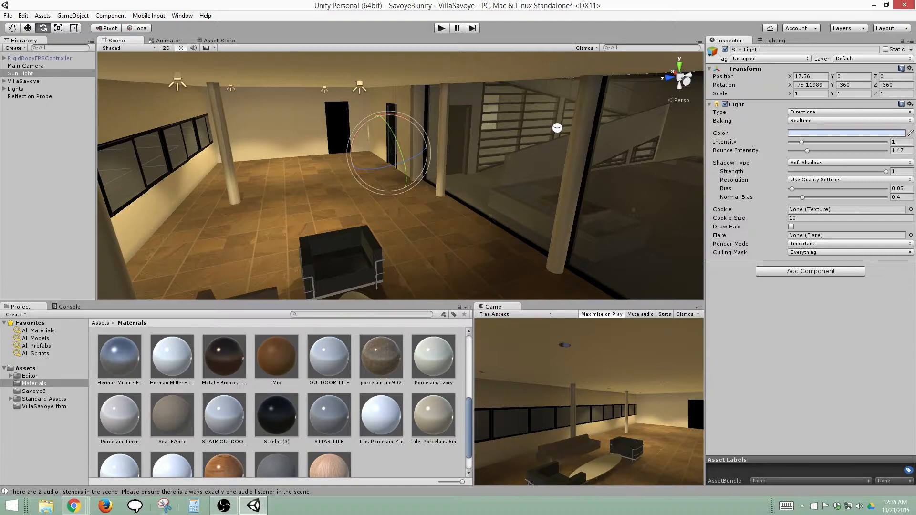
Replace the RigidBodyFPSController with the ThirdPersonController prefab from the Standard Assets ThirdPersonCharacter folder, placing it on the living room floor
click(26, 368)
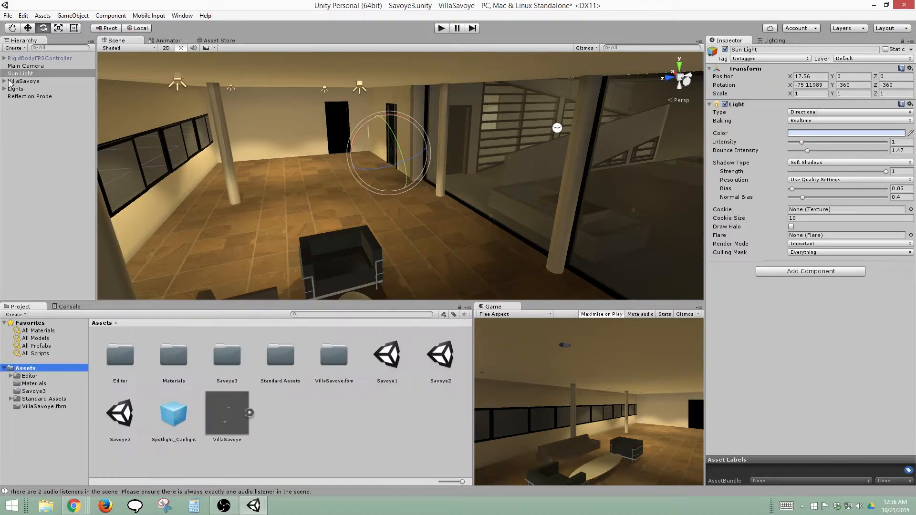
click(18, 58)
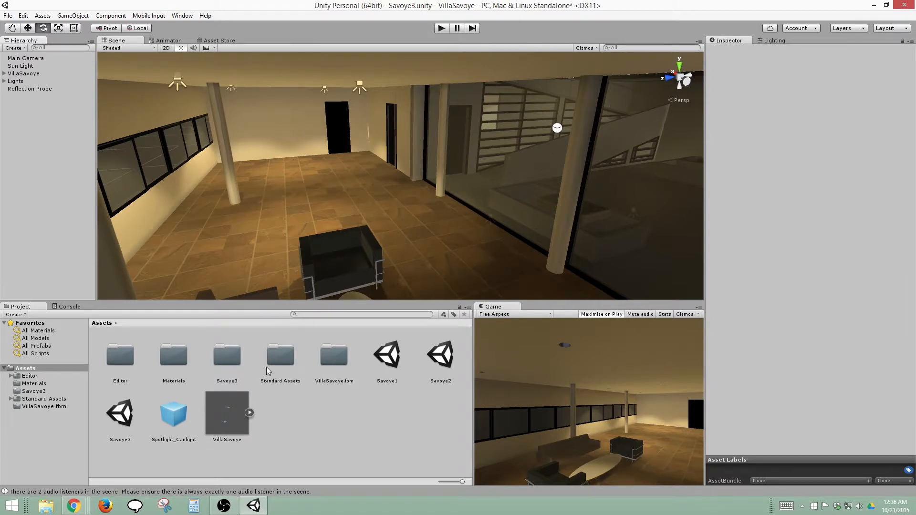
double_click(271, 354)
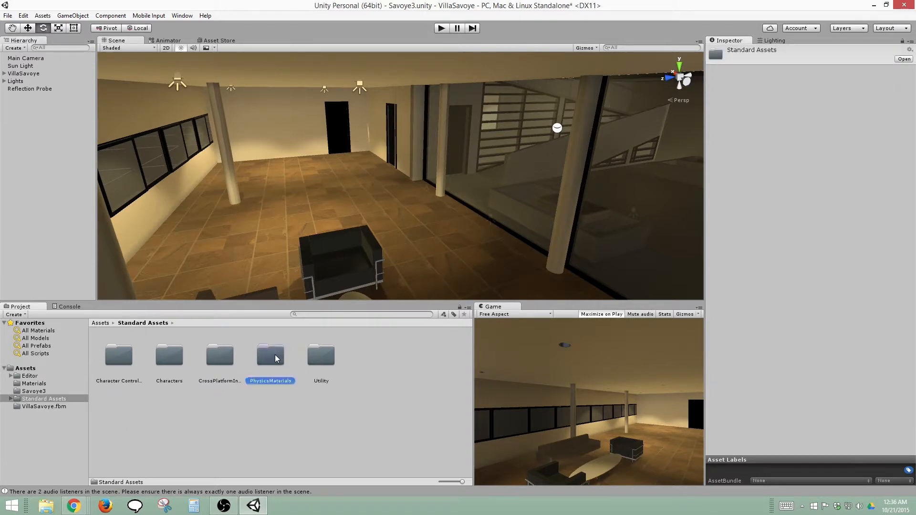
double_click(112, 358)
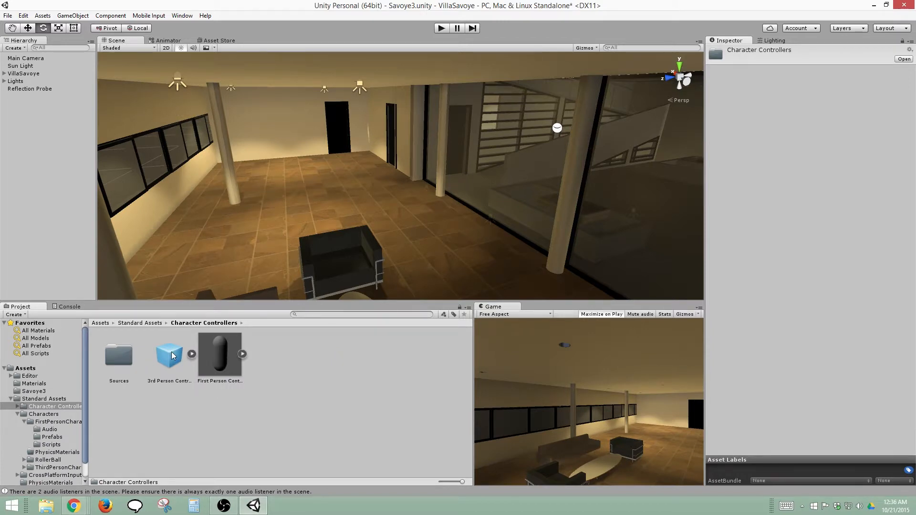
click(56, 415)
double_click(271, 356)
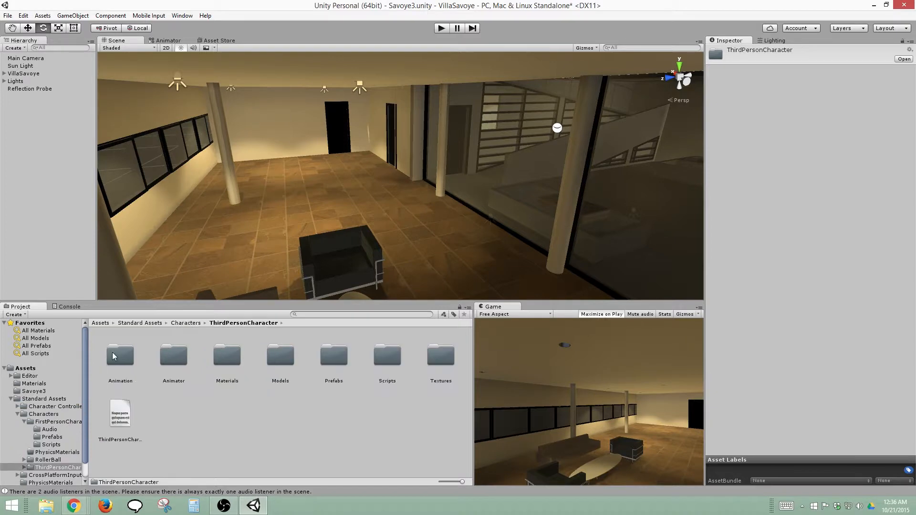
double_click(336, 363)
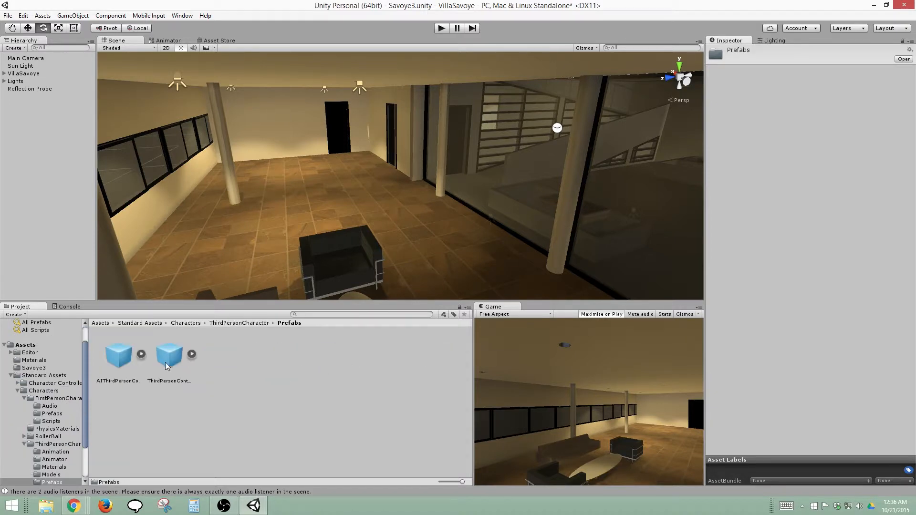
drag(166, 362, 279, 210)
Play the scene, walk the third-person character through the living room, and stop the playback
click(437, 28)
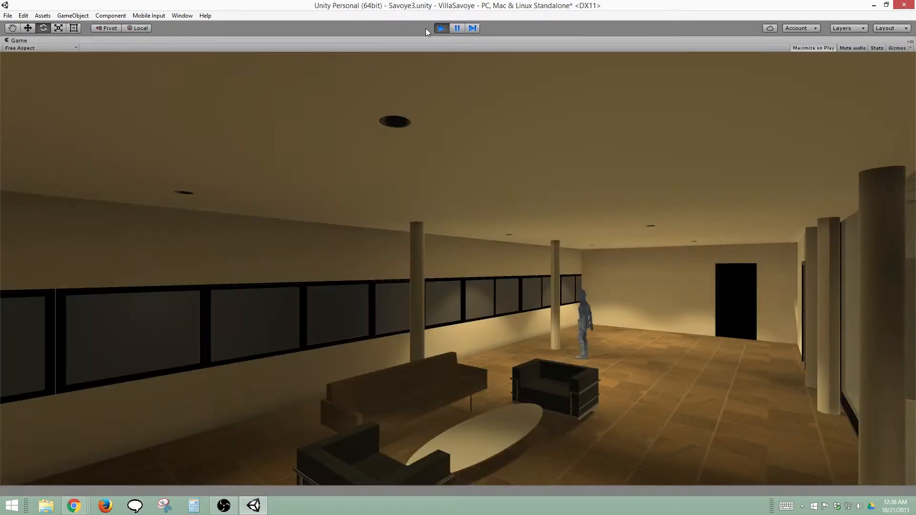
key(Right)
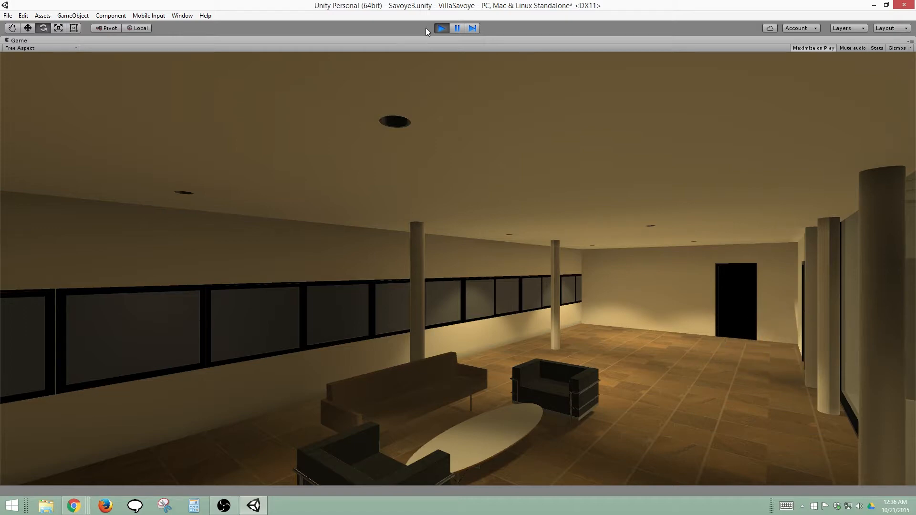
click(440, 29)
click(440, 29)
click(442, 27)
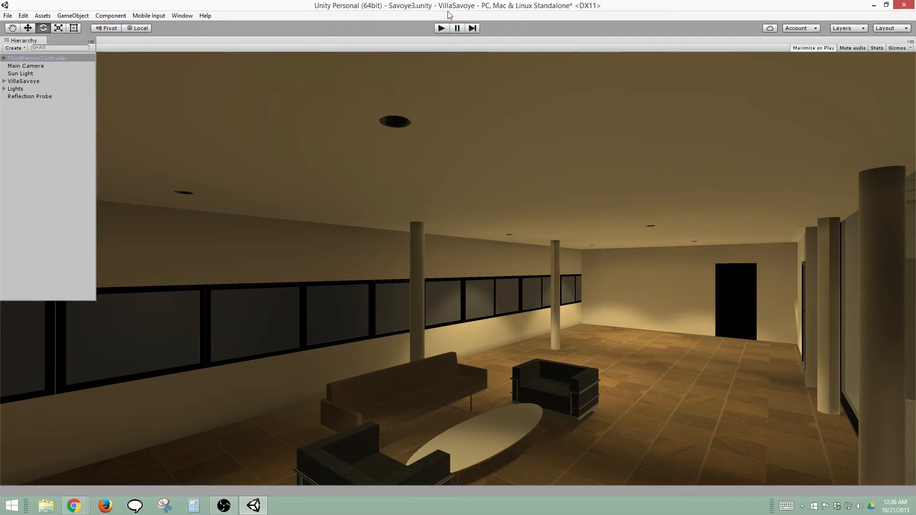